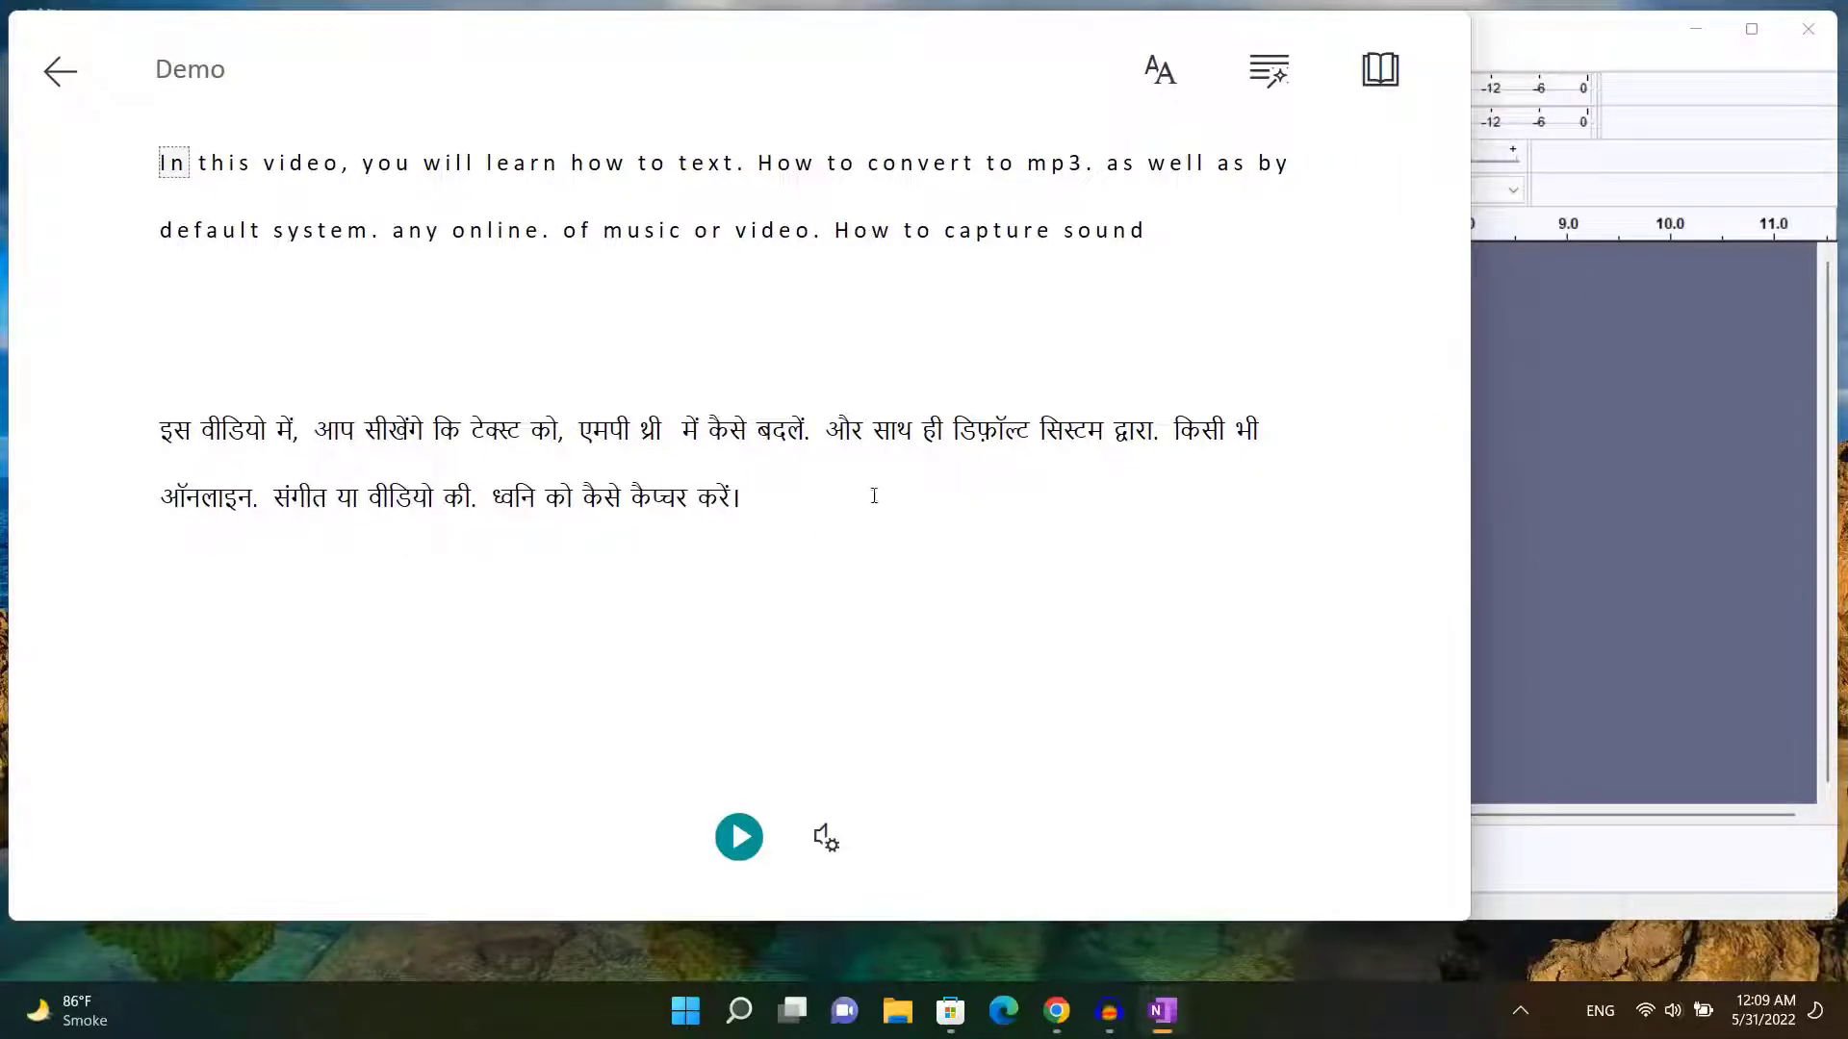
- Start recording the Stereo Mix audio in Audacity and play the Demo text aloud in OneNote's Immersive Reader
click(1608, 40)
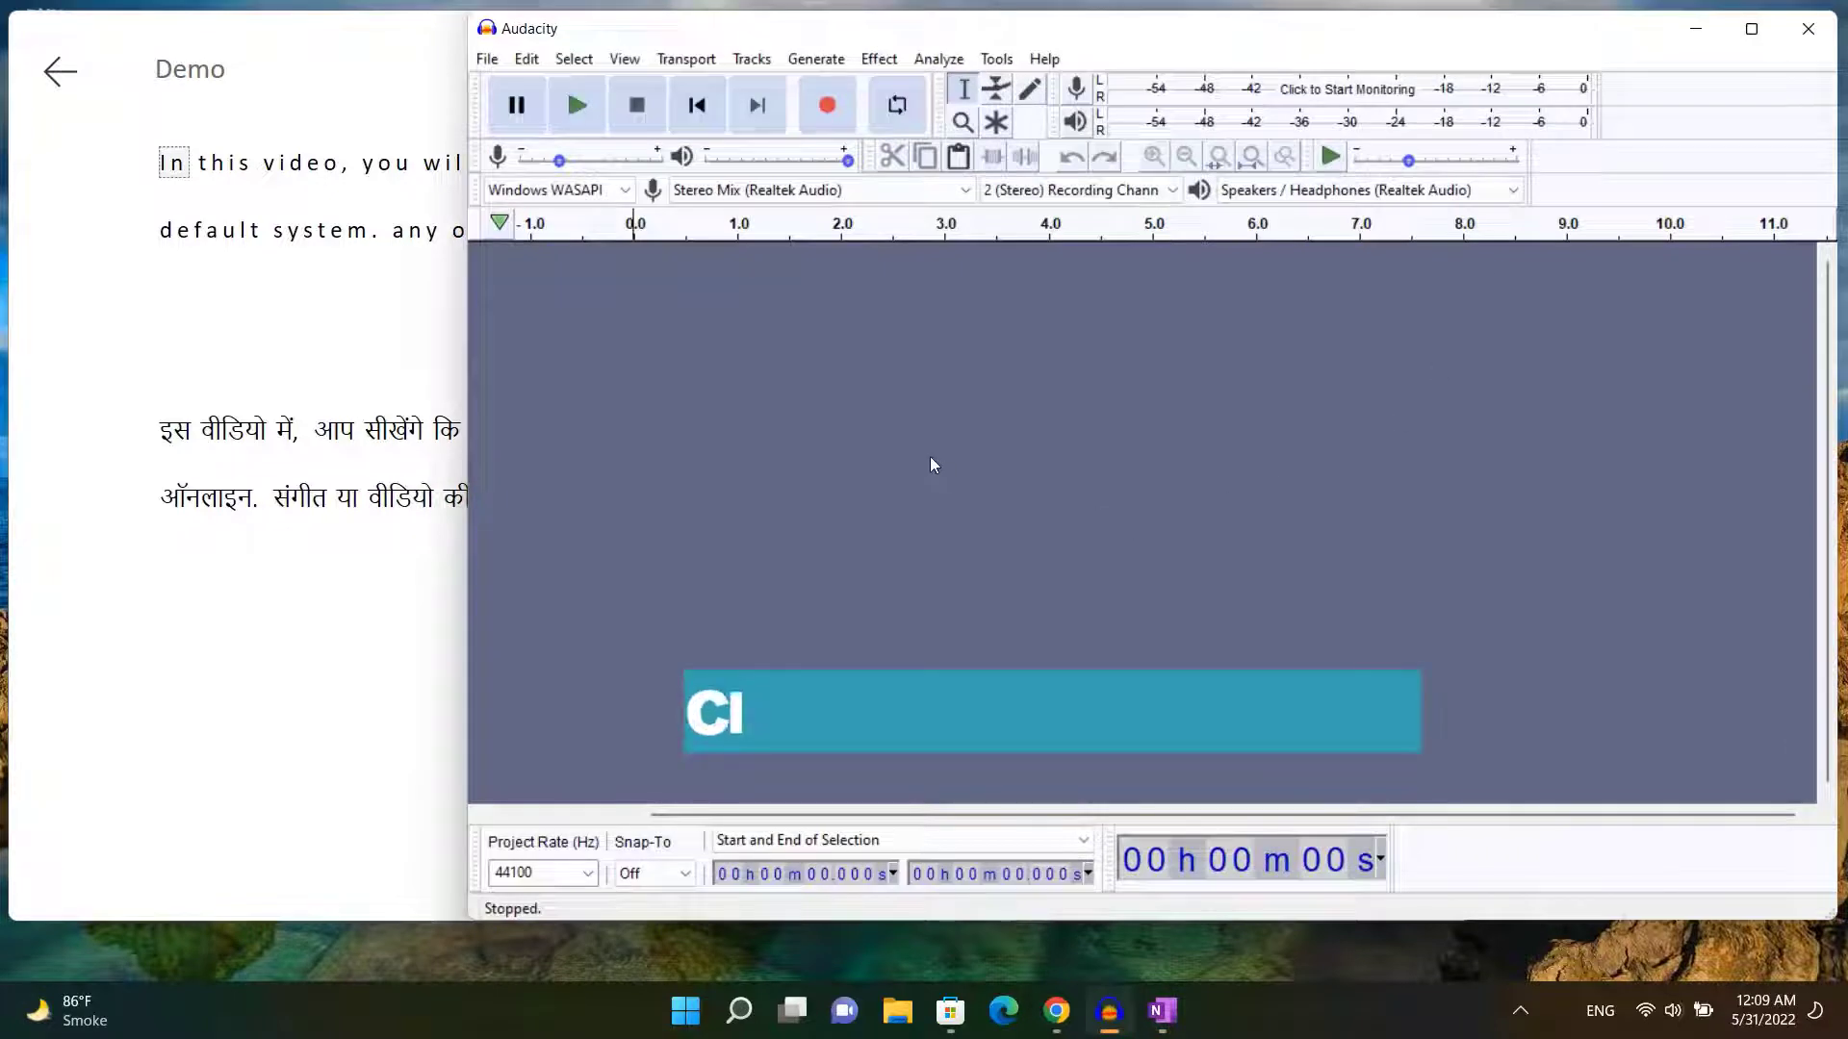
click(827, 106)
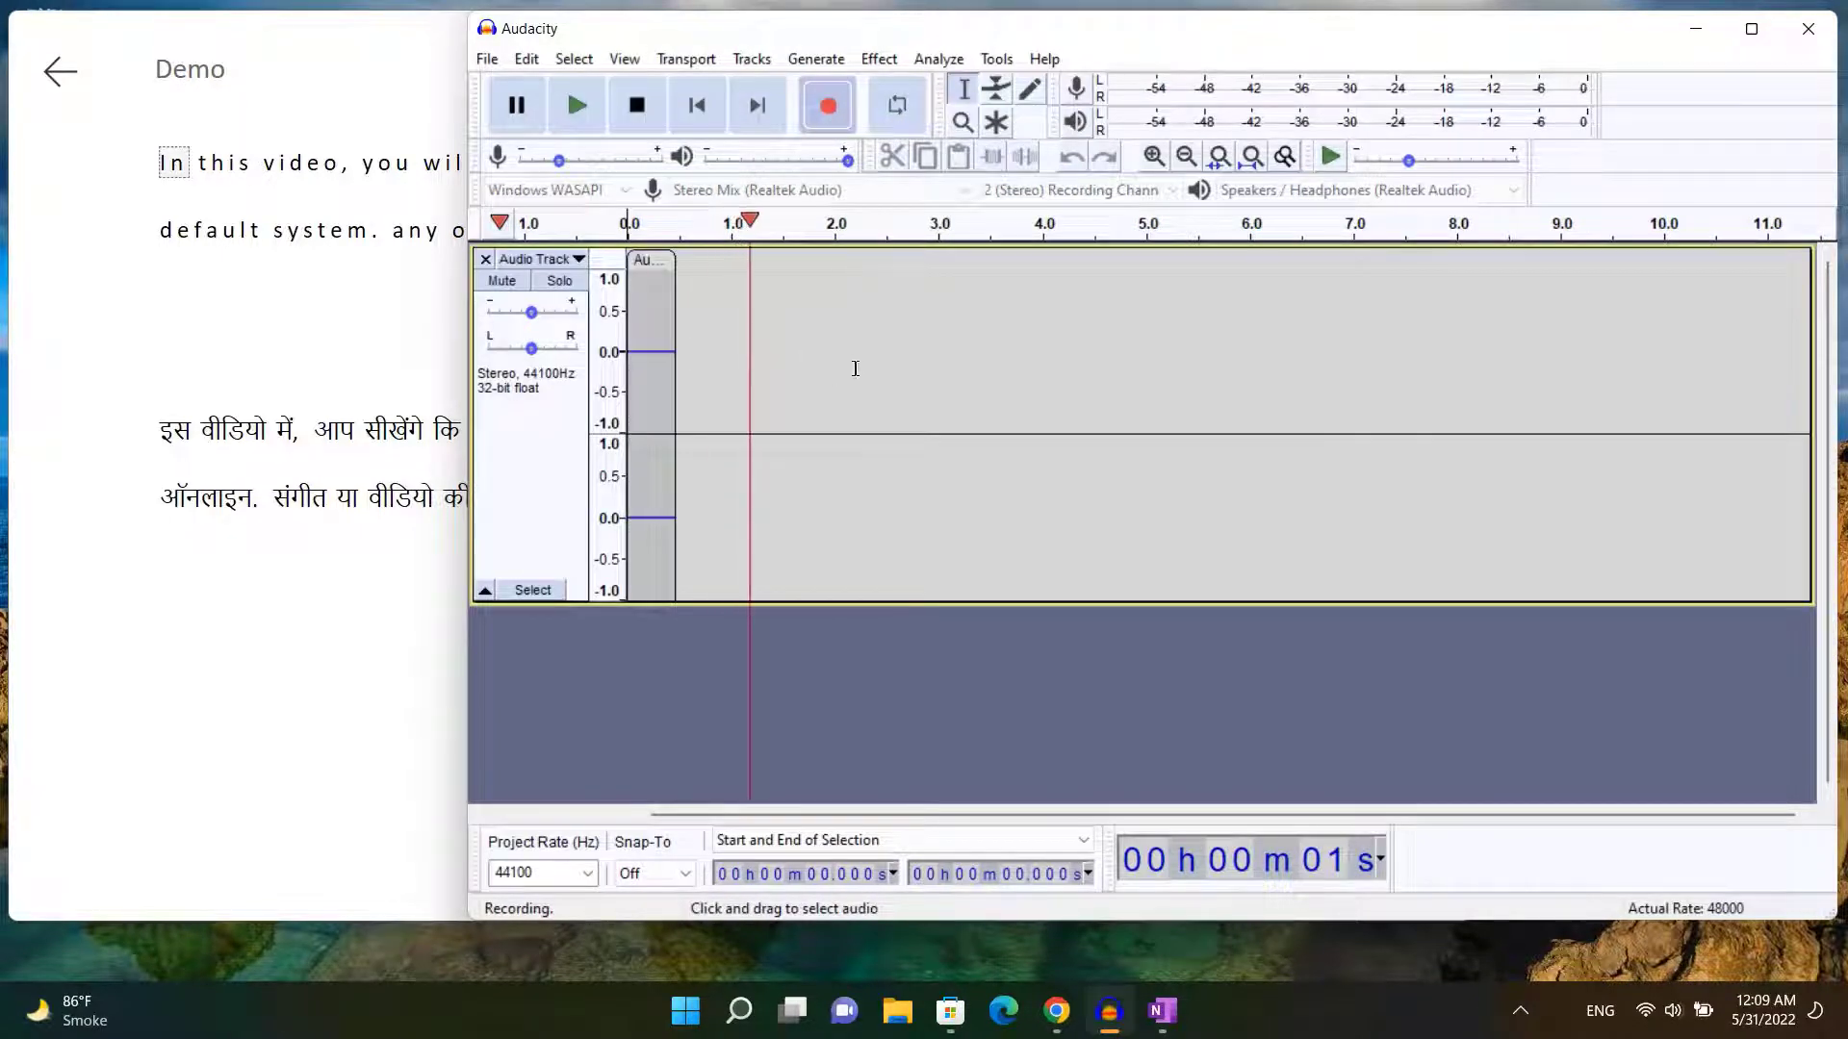
click(393, 44)
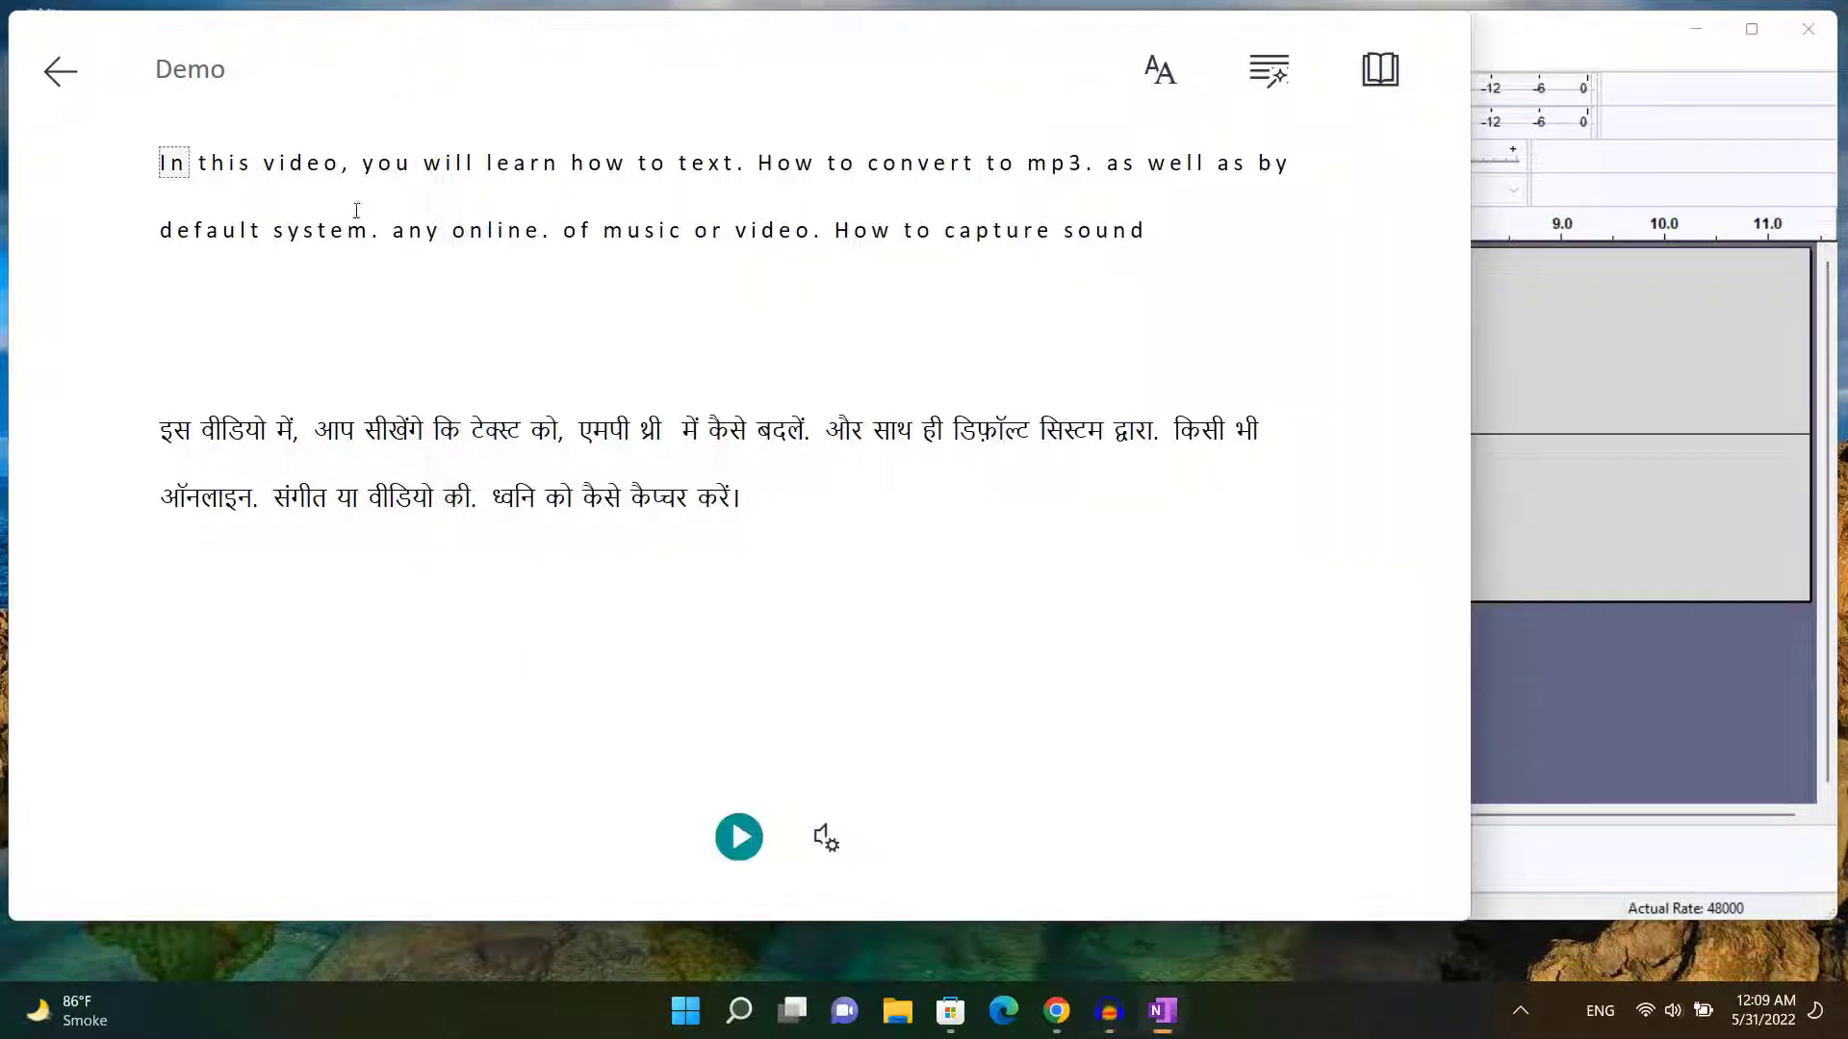
click(738, 838)
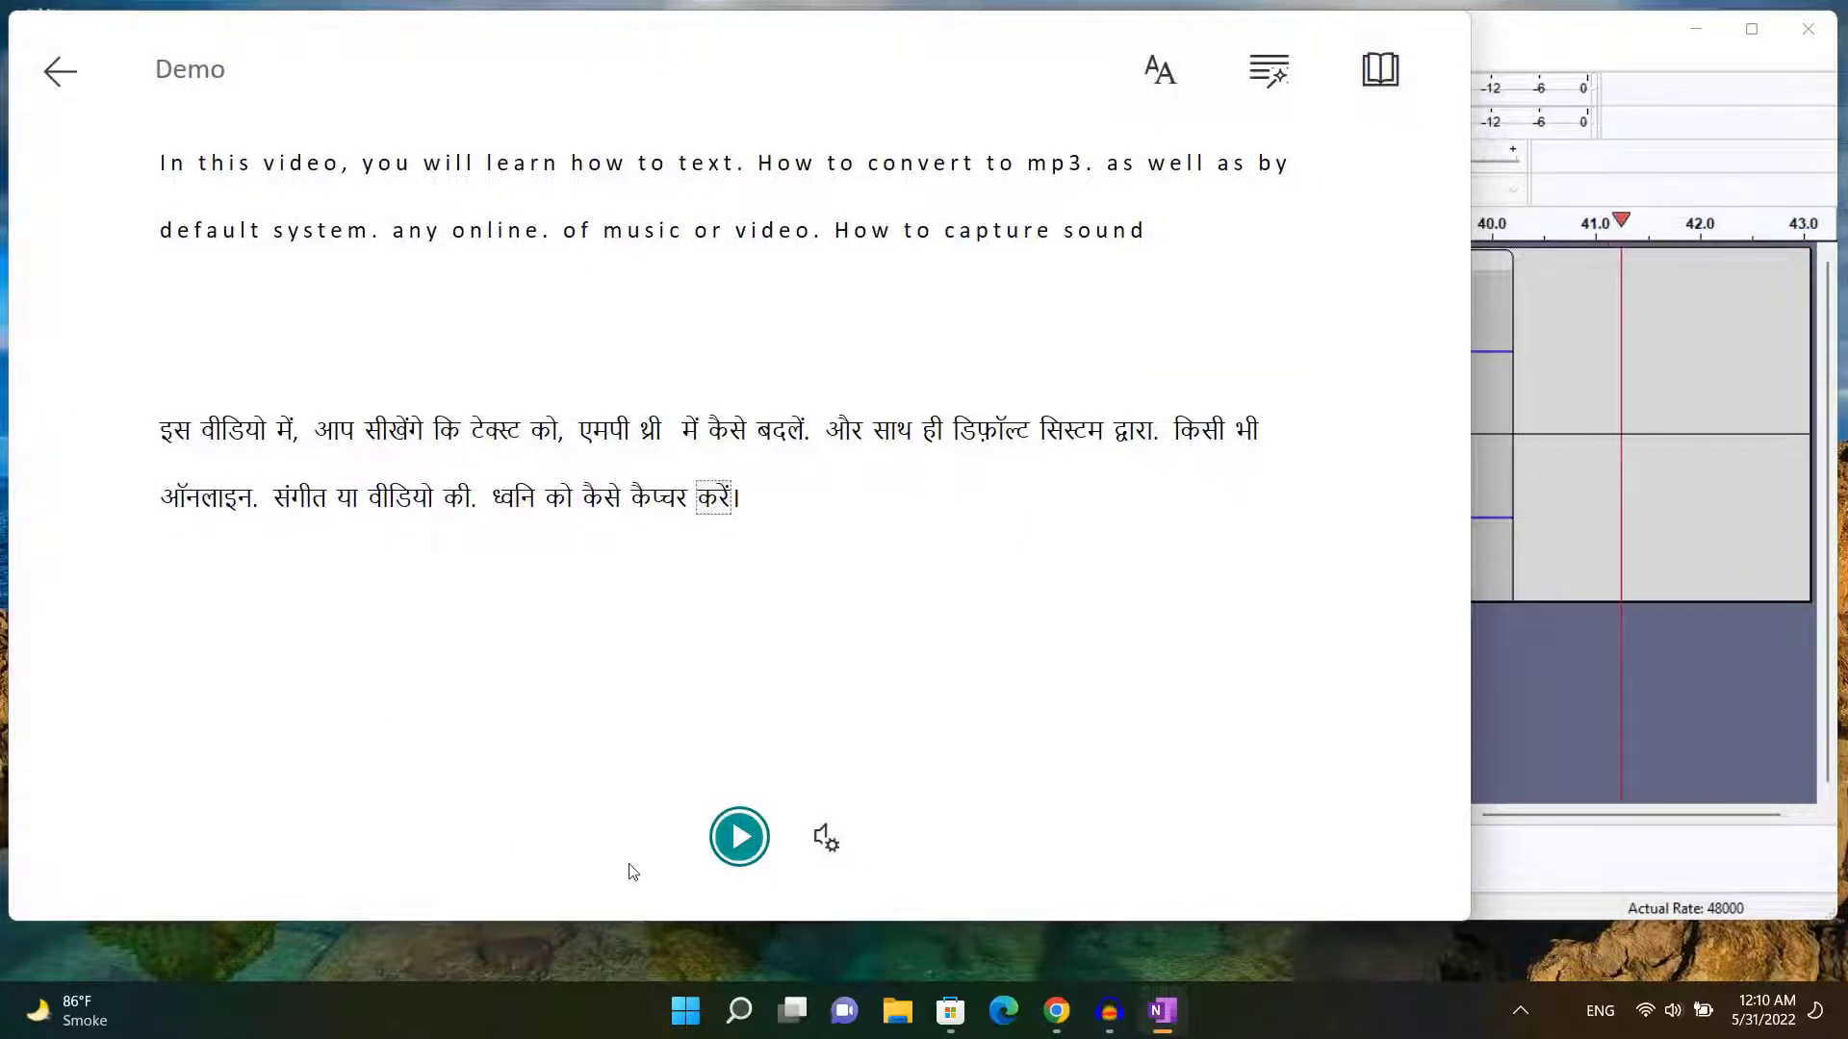
- Switch back to Audacity and pause the recording after the reading ends
click(1602, 62)
key(p)
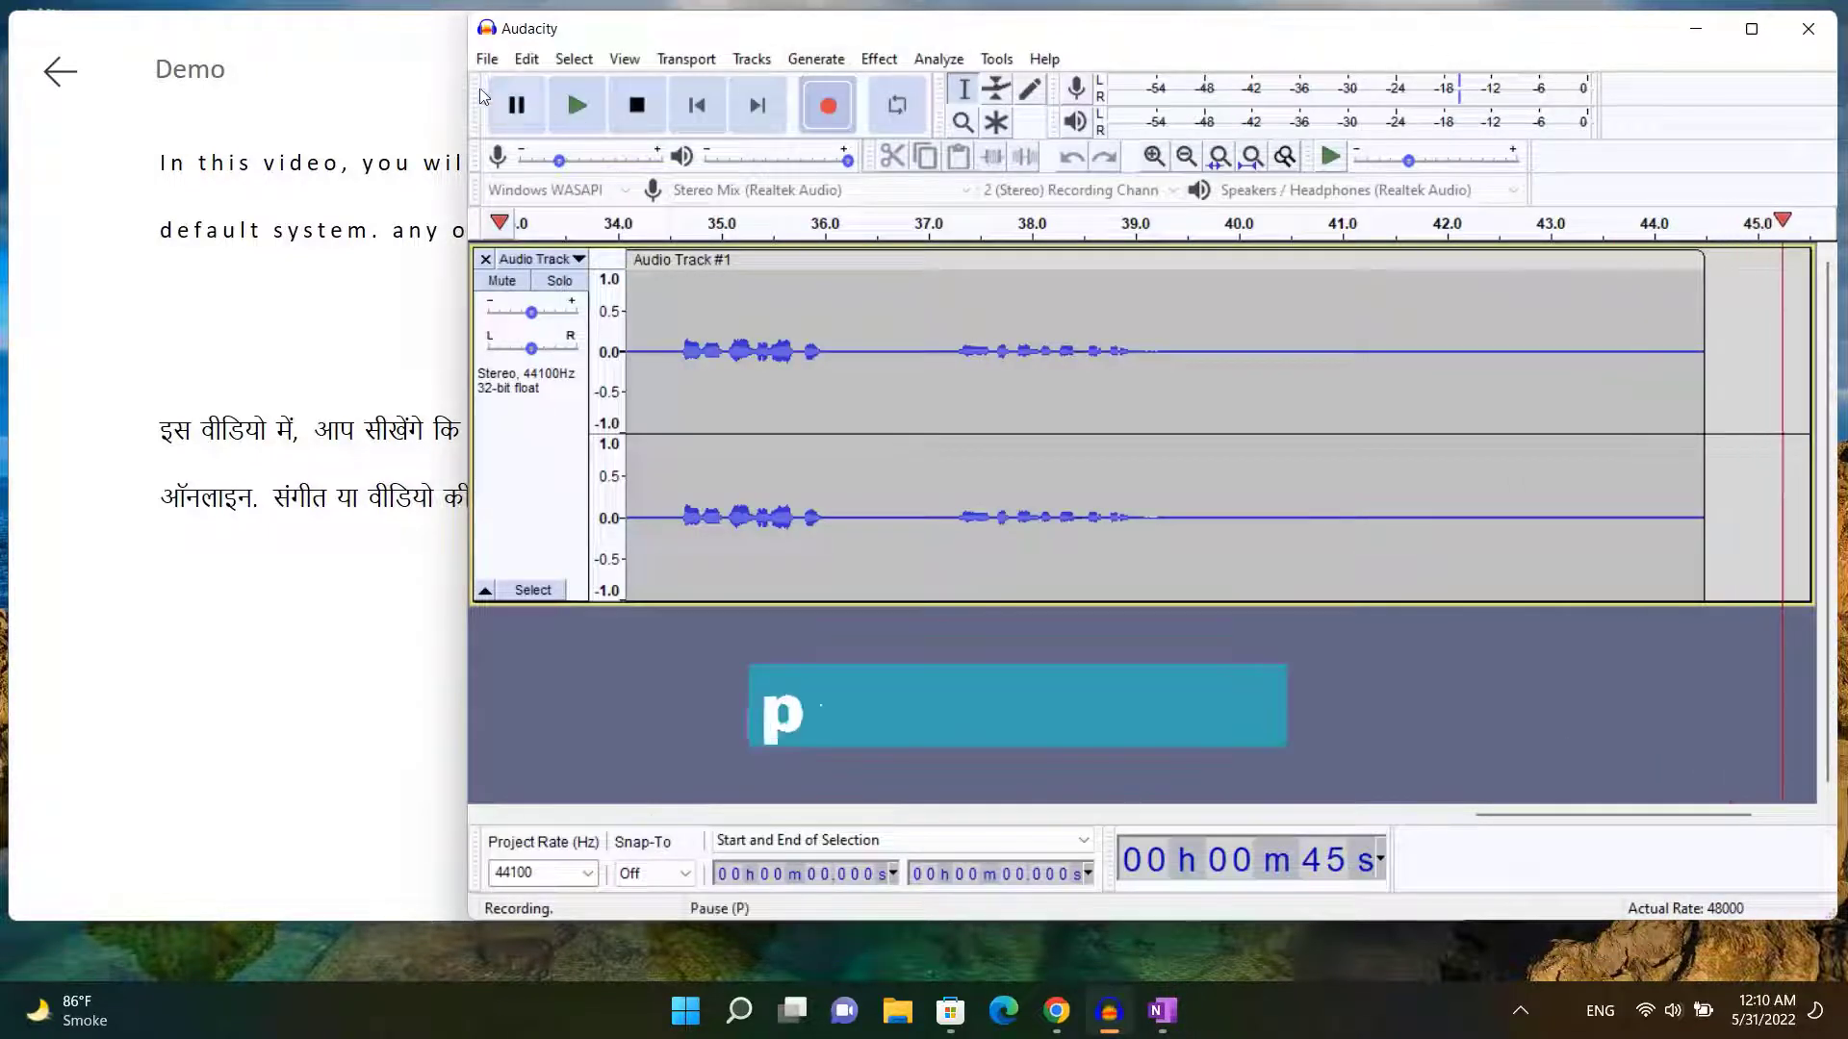
click(518, 108)
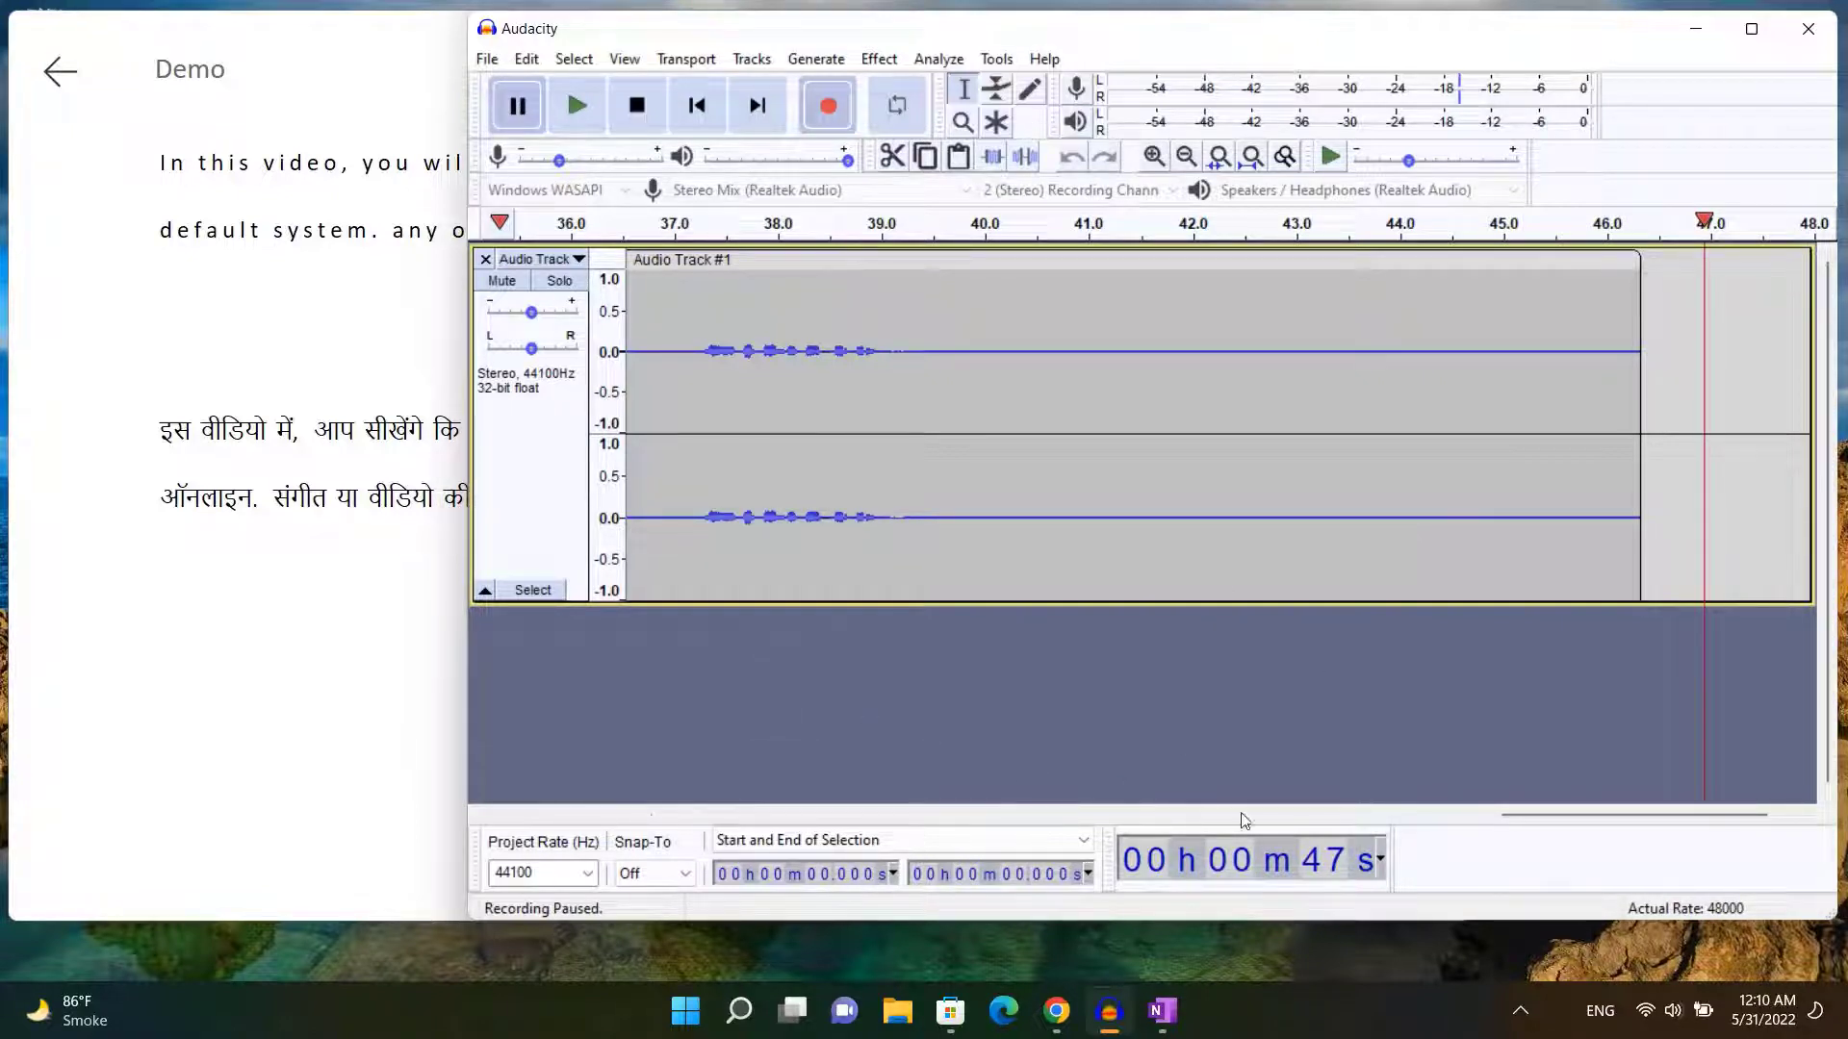
- Cut the silence at the end of the recorded track, from about 39.1 s to 46.4 s
drag(1564, 823, 617, 839)
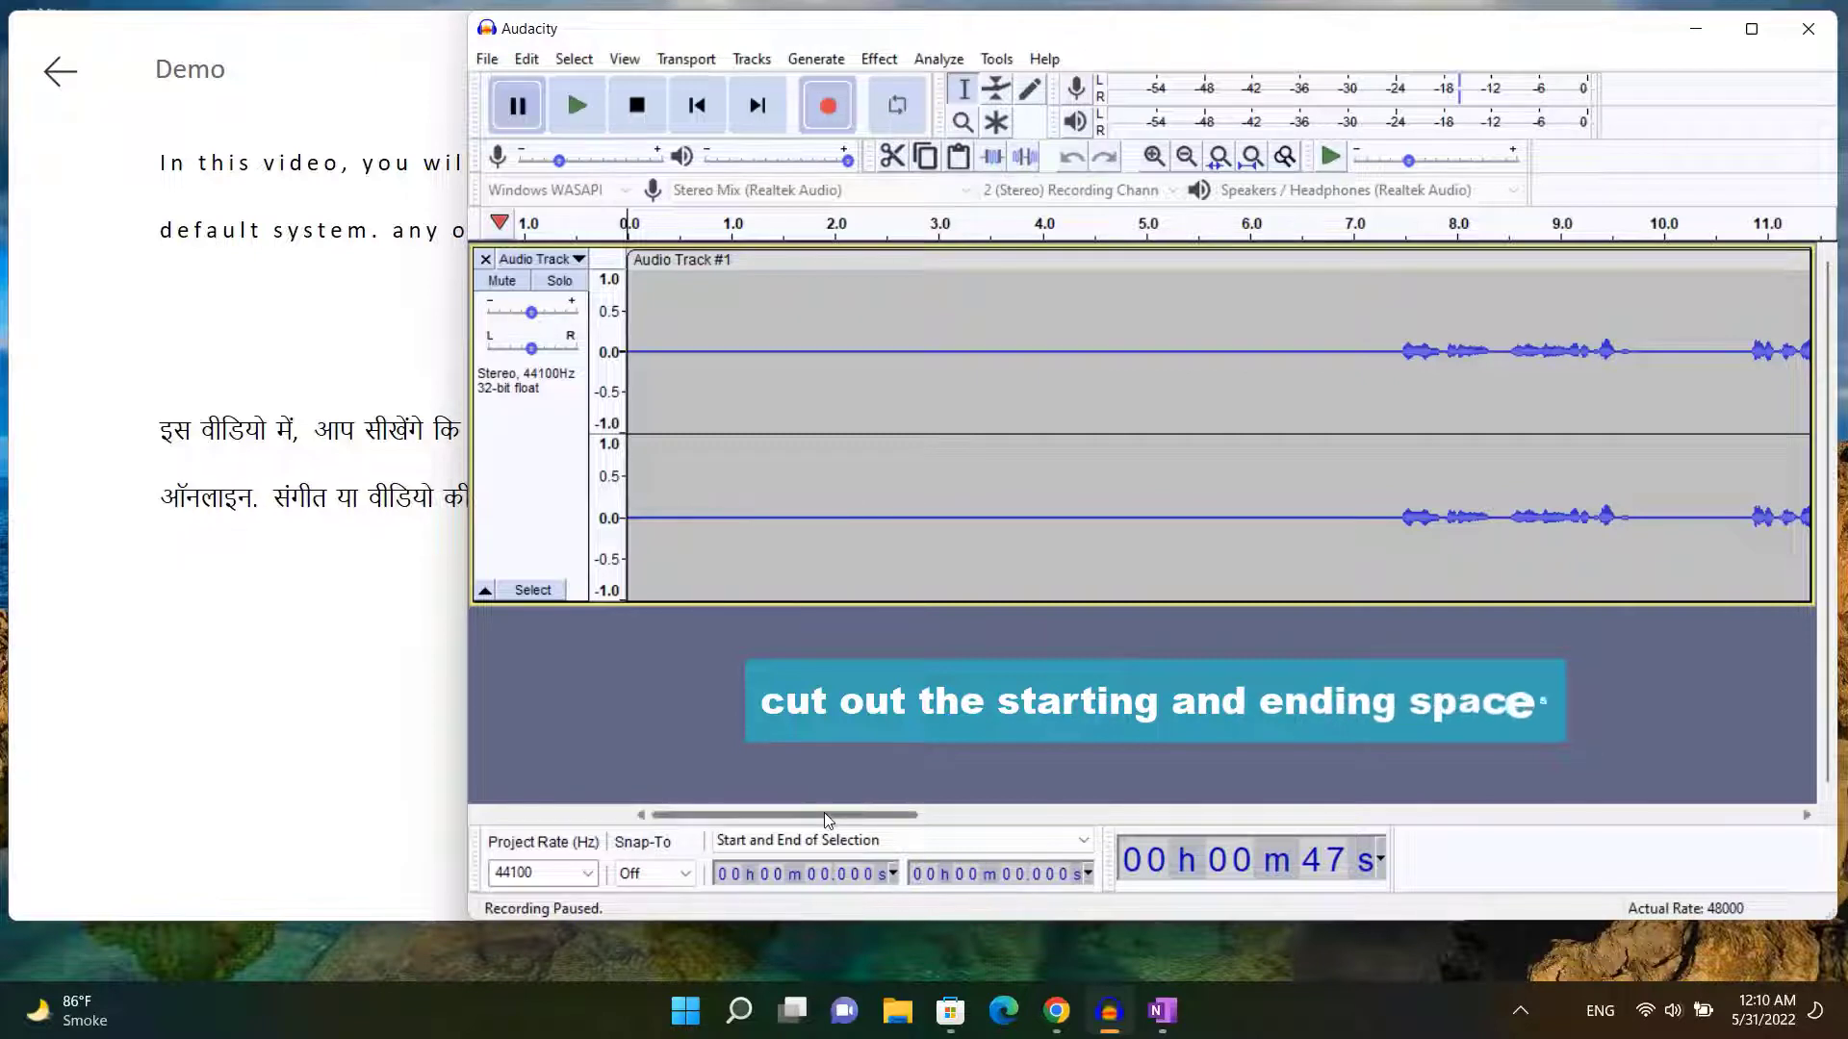
mouse_move(823, 812)
mouse_down()
mouse_move(1110, 856)
mouse_move(1665, 861)
mouse_up()
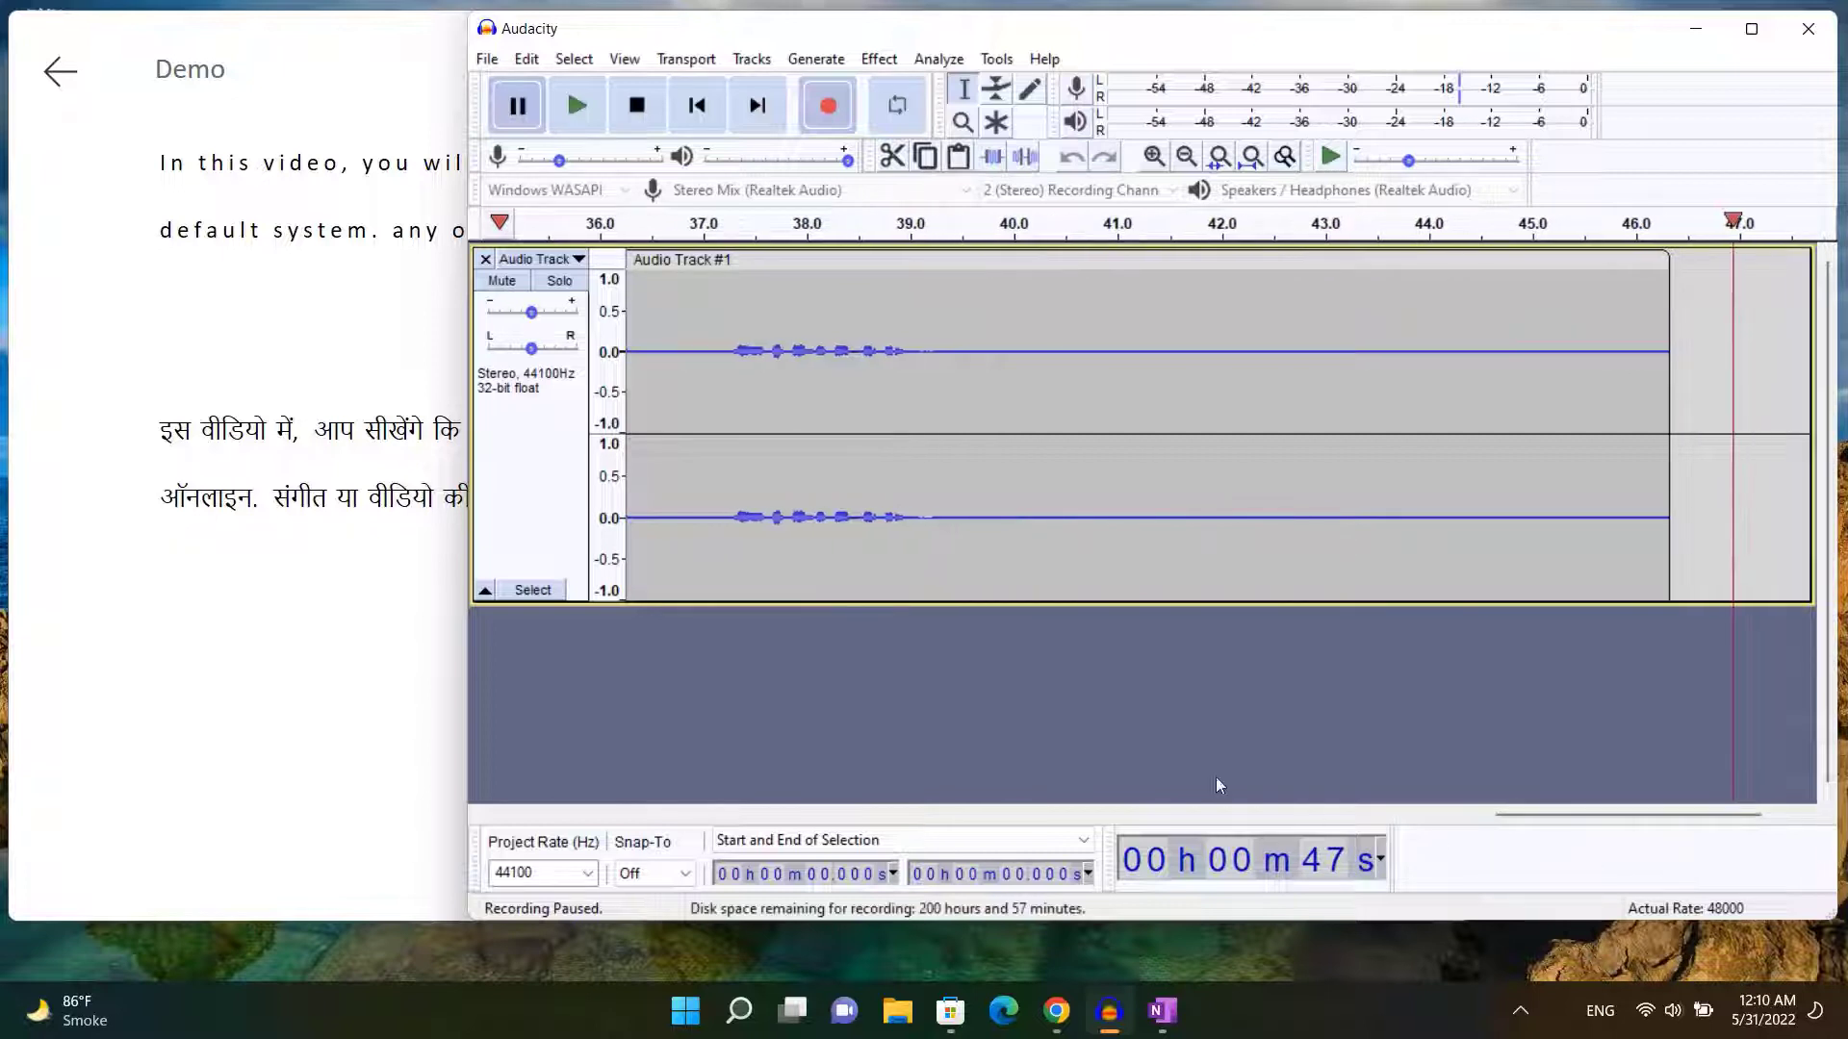
click(925, 284)
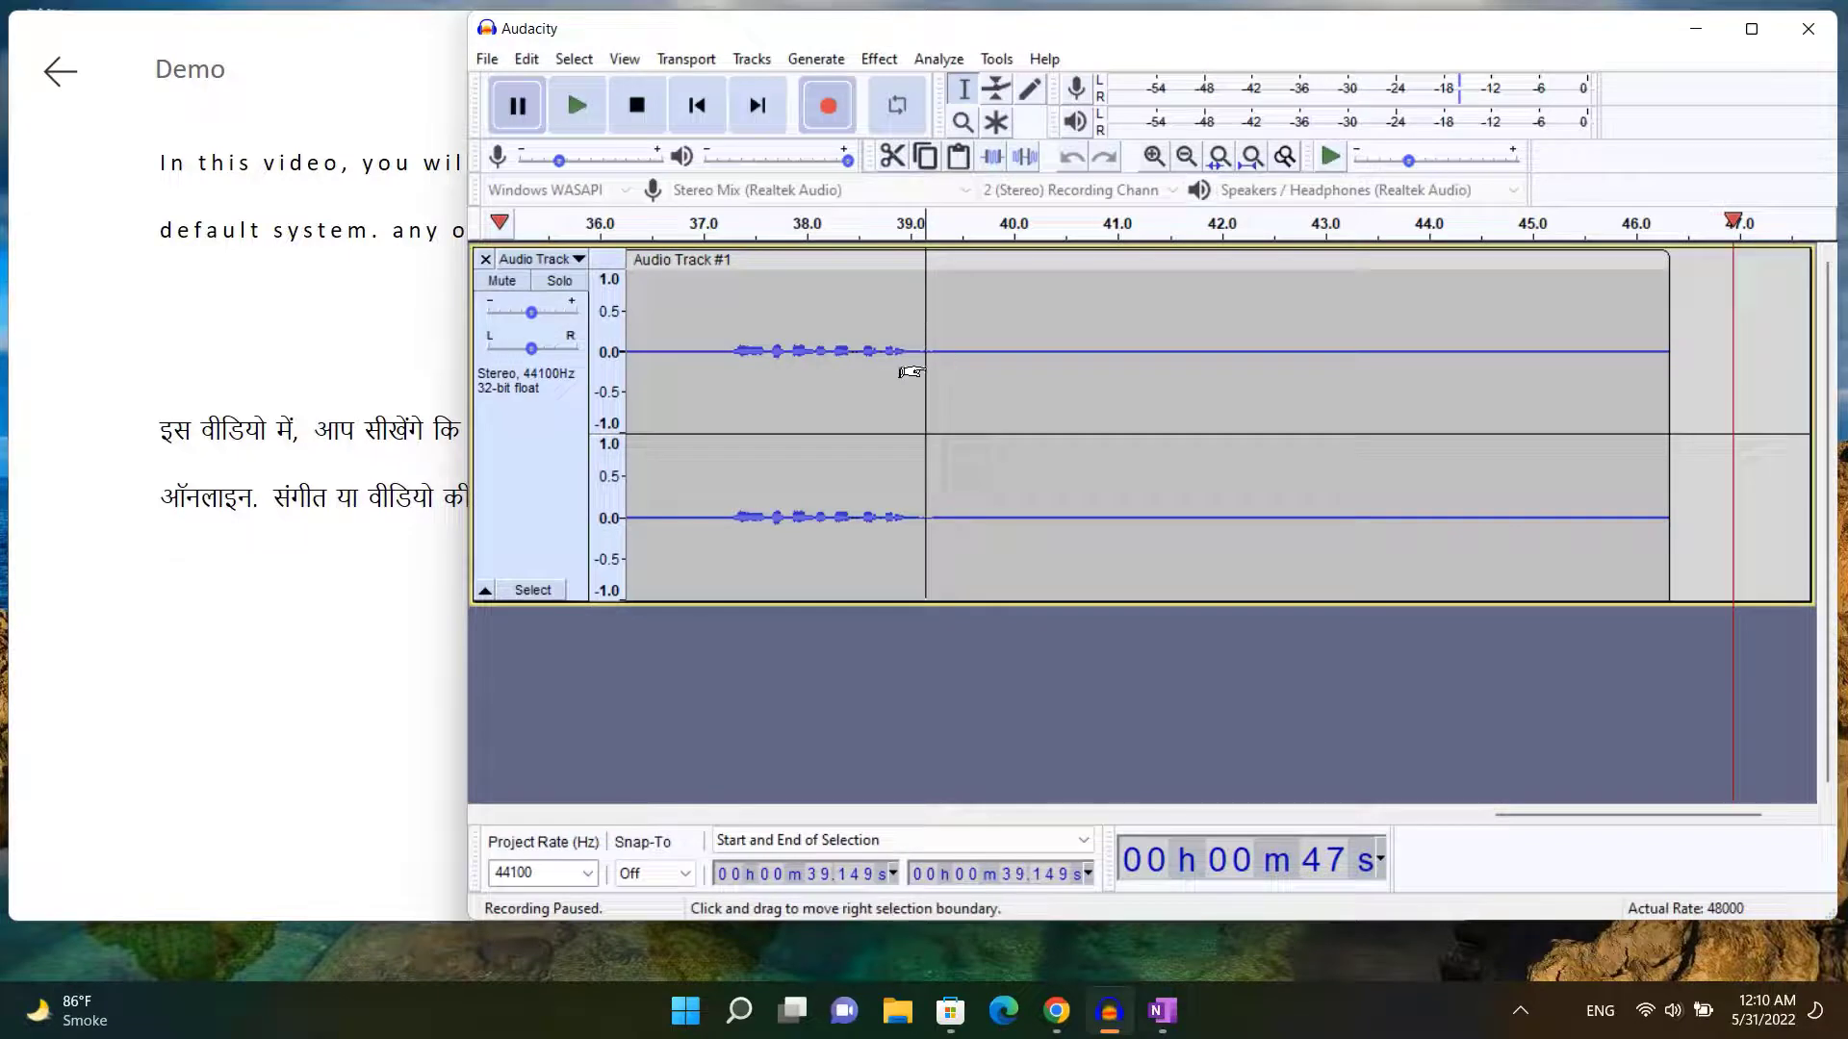
drag(922, 382, 1660, 416)
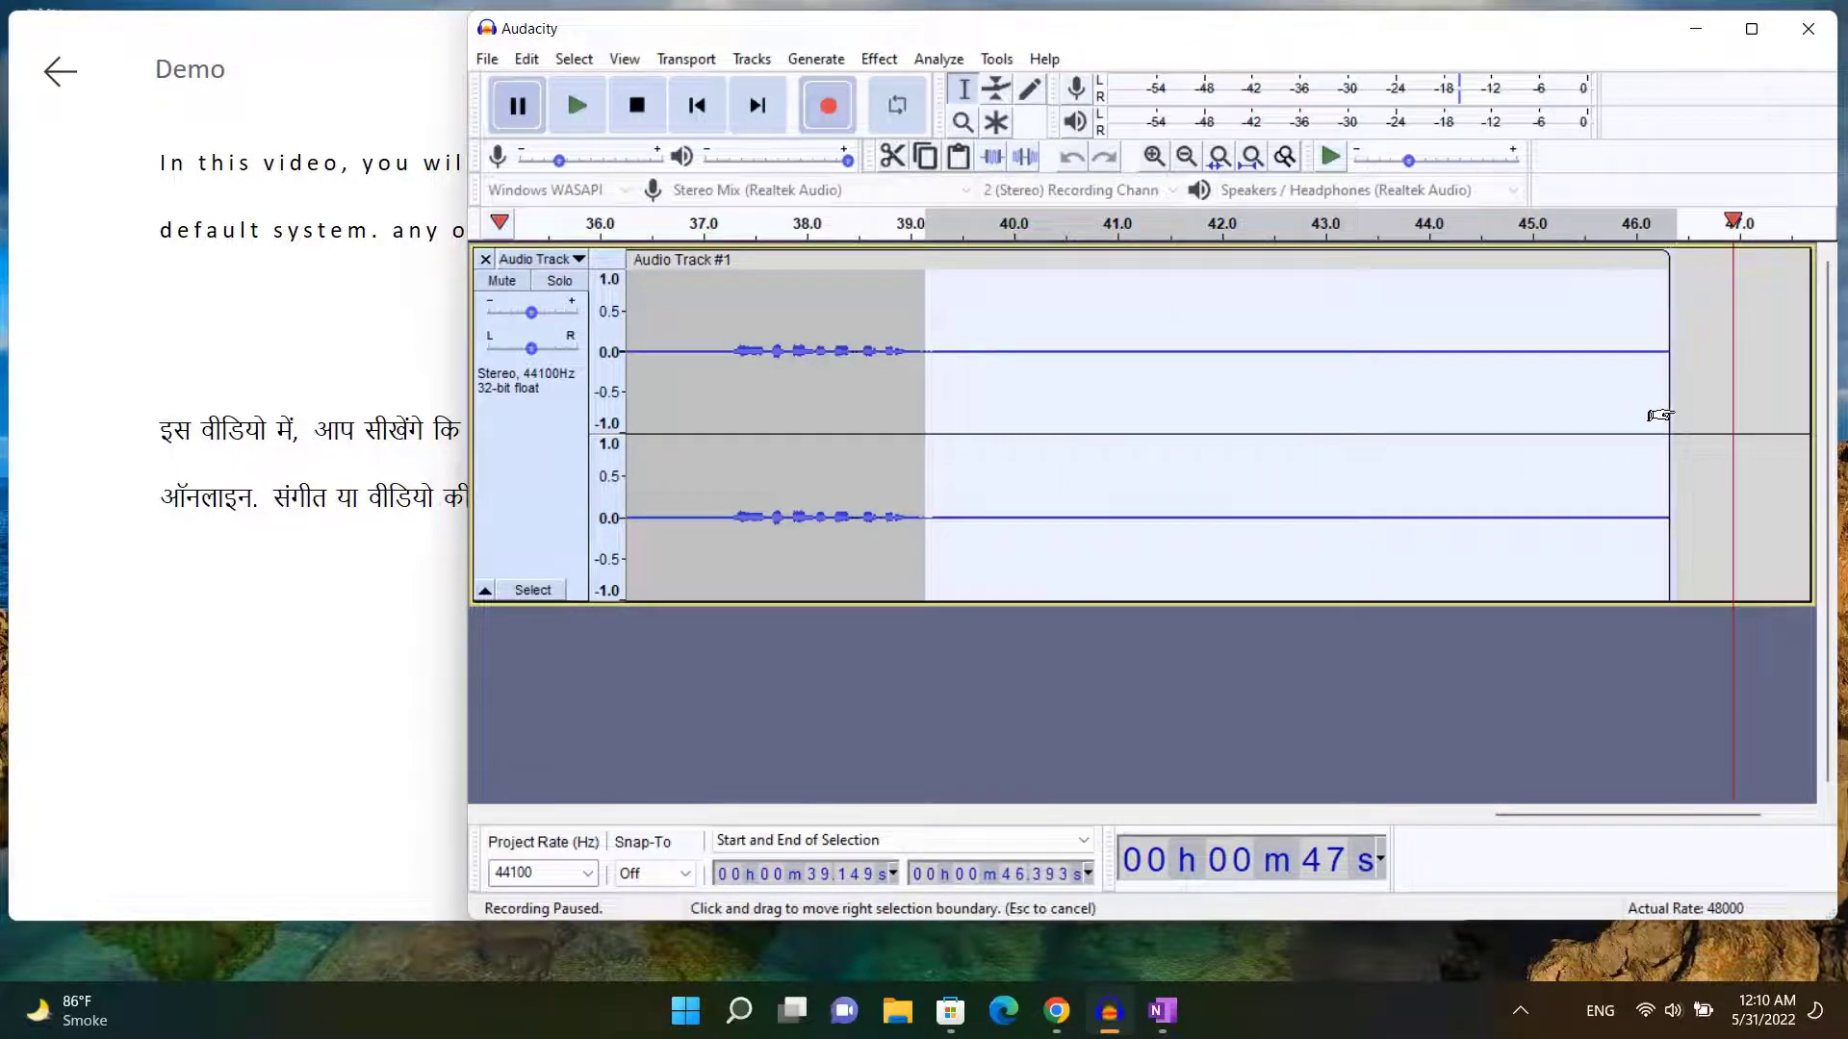
right_click(1148, 319)
click(1203, 330)
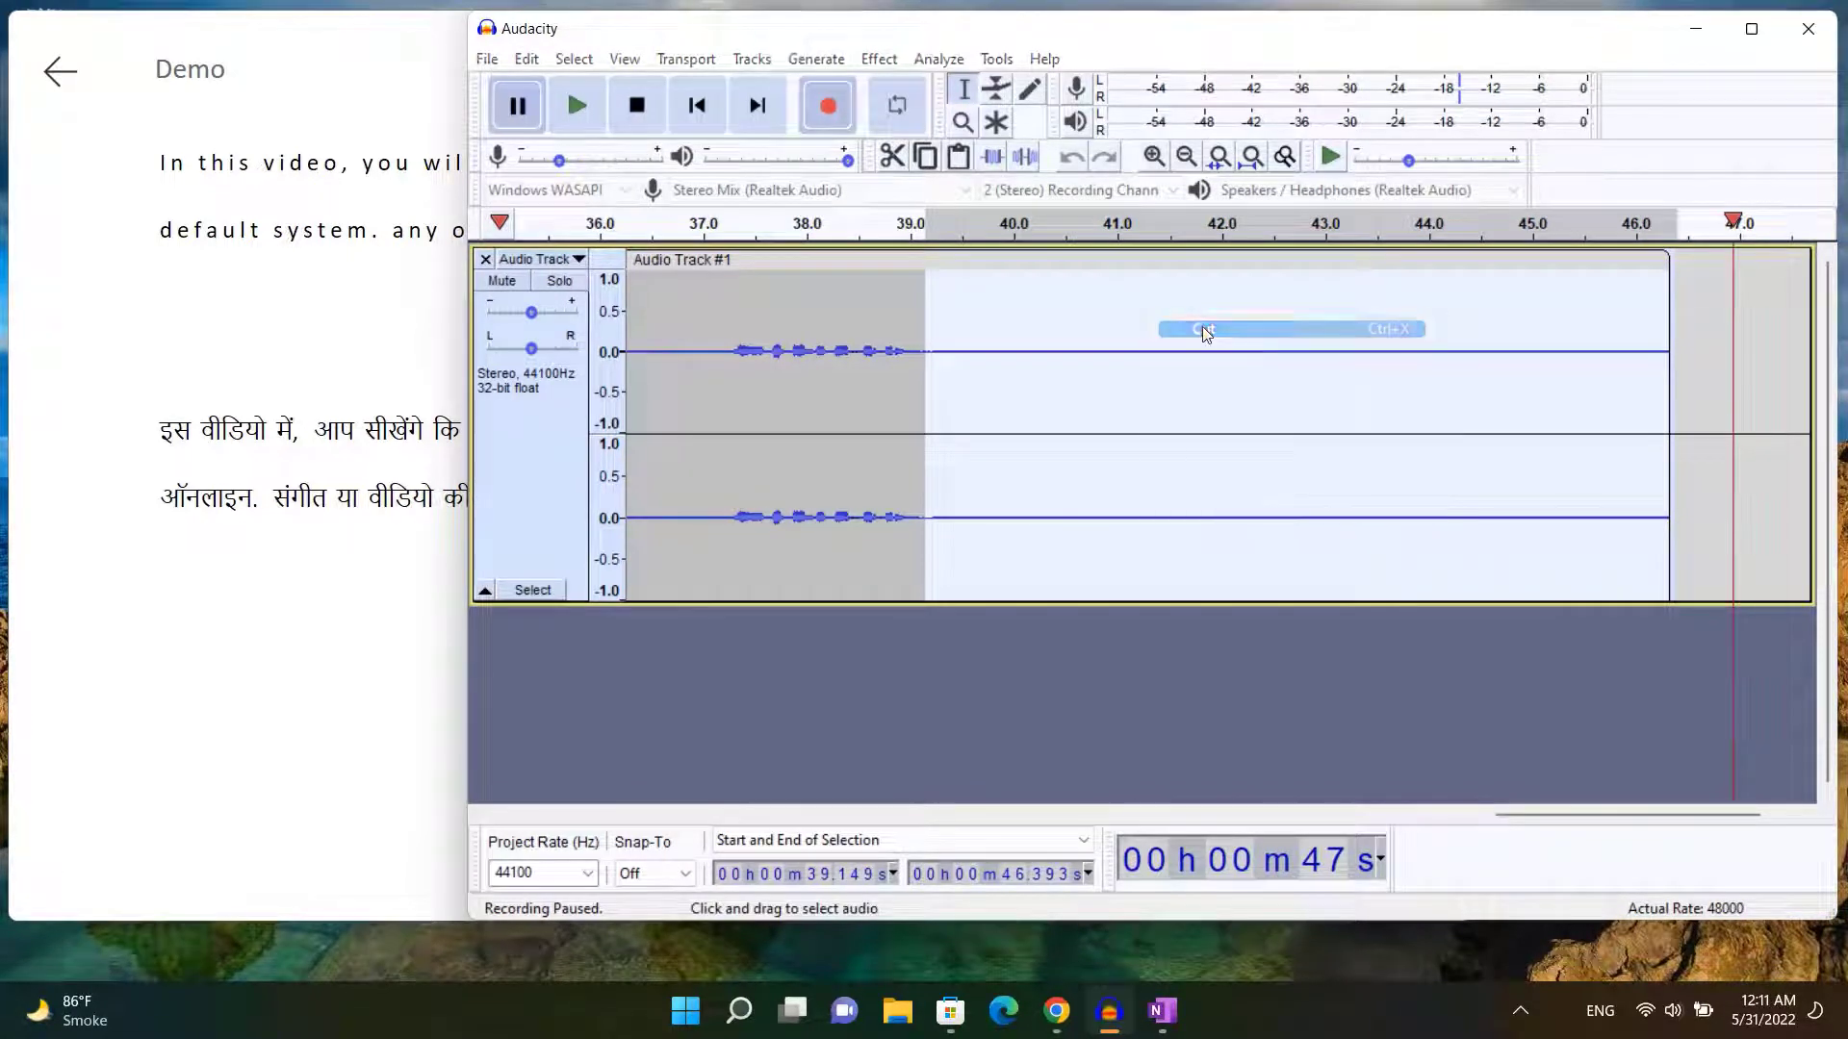
- Cut the silence at the start of the track, from 0 to about 7.2 s
drag(1536, 823, 611, 832)
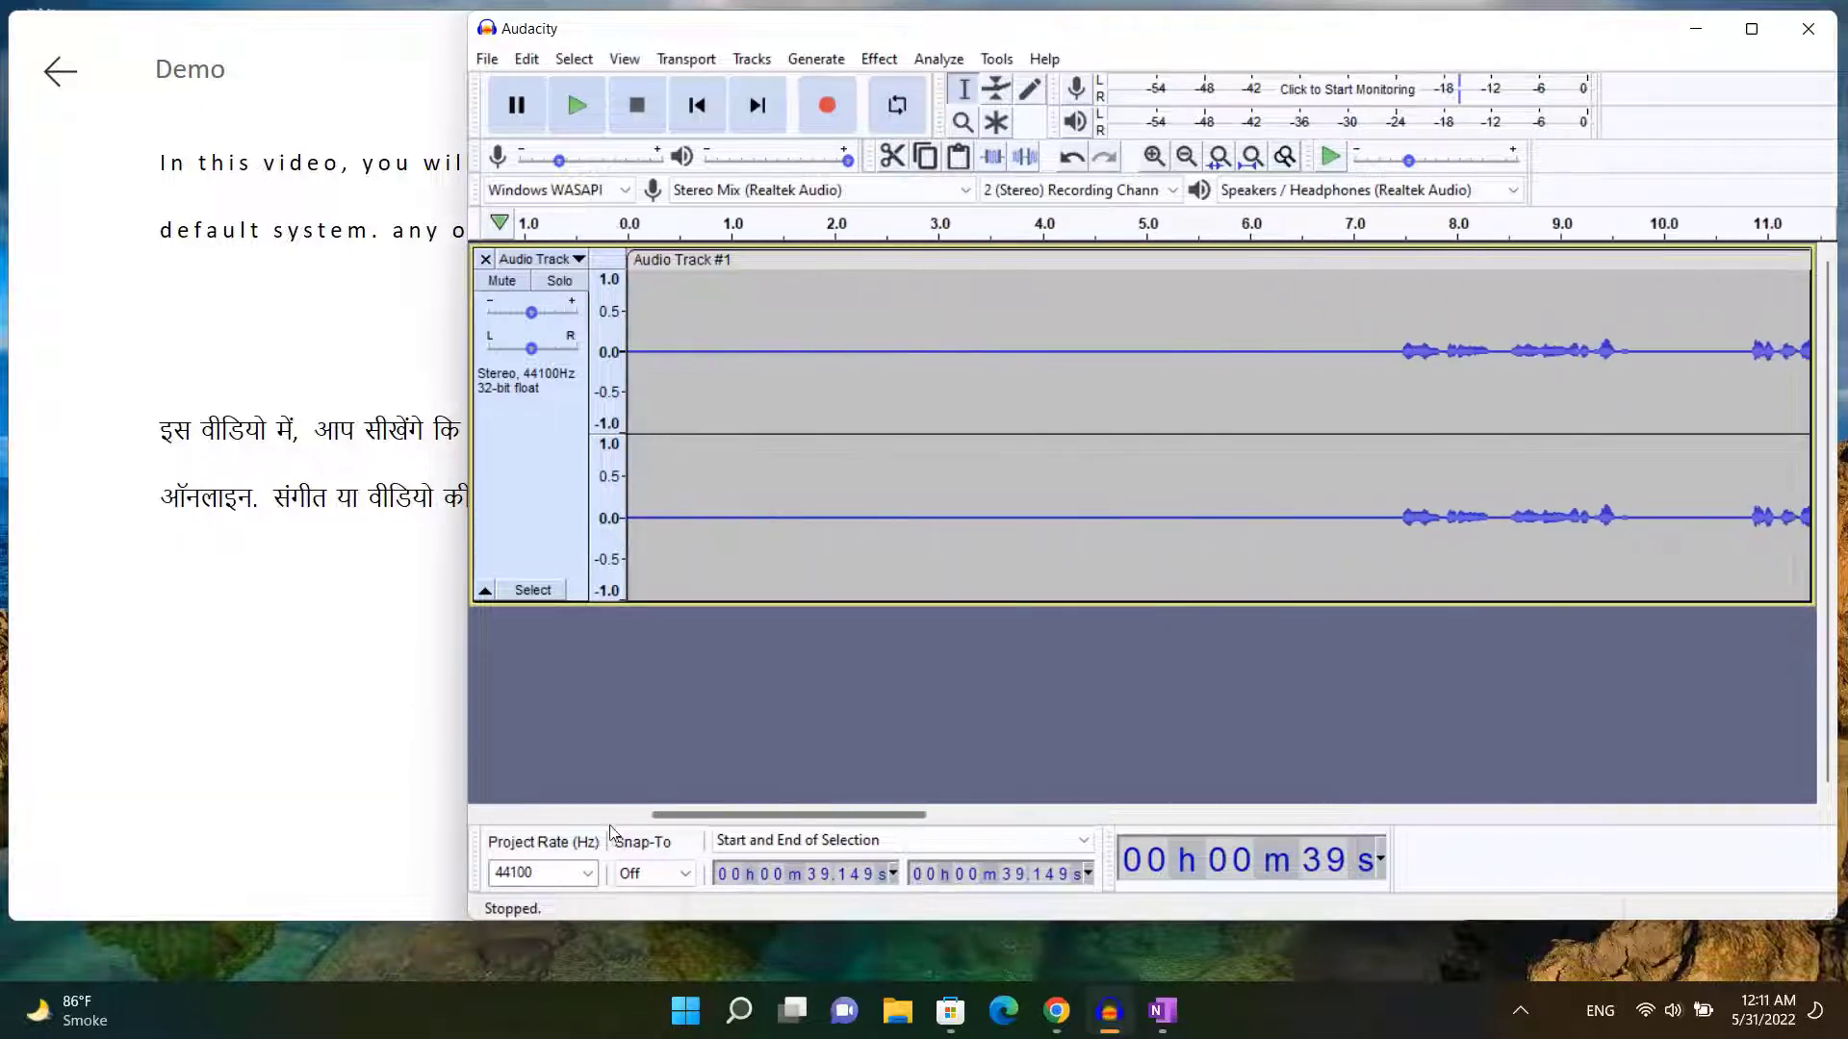
click(1373, 326)
drag(1358, 337, 582, 385)
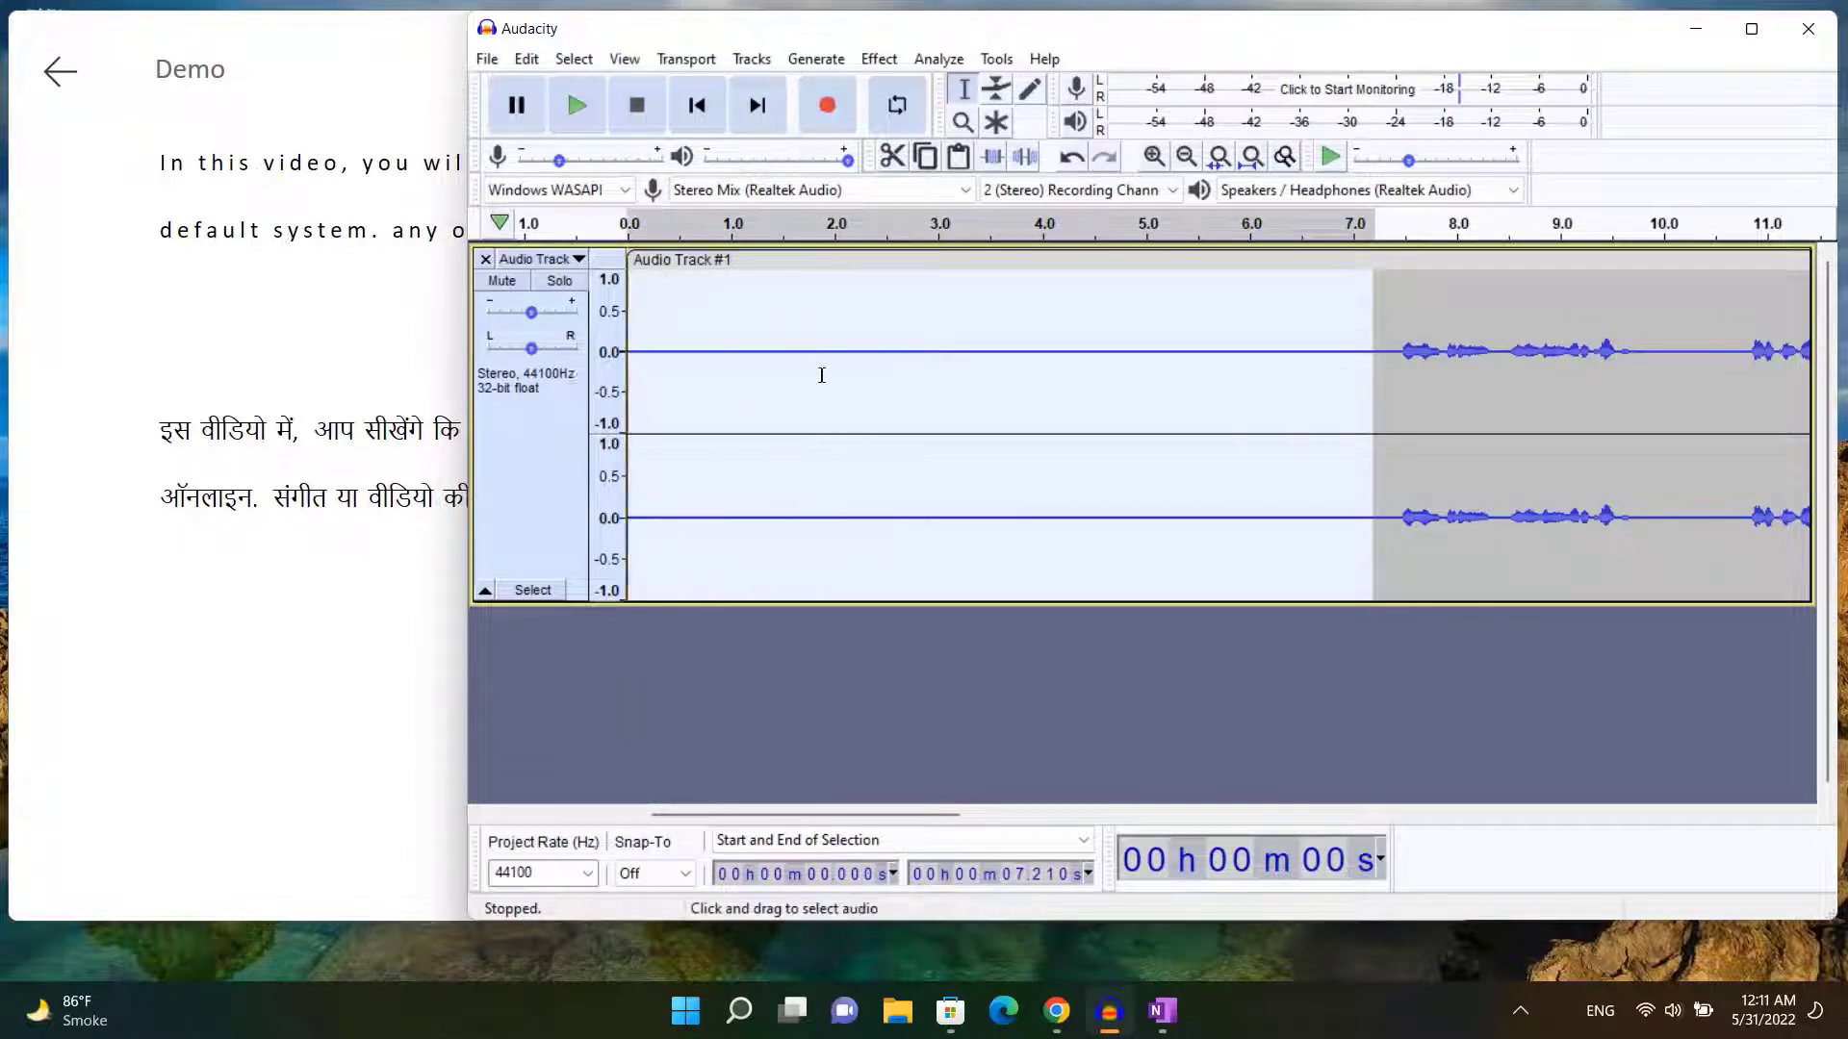
right_click(855, 319)
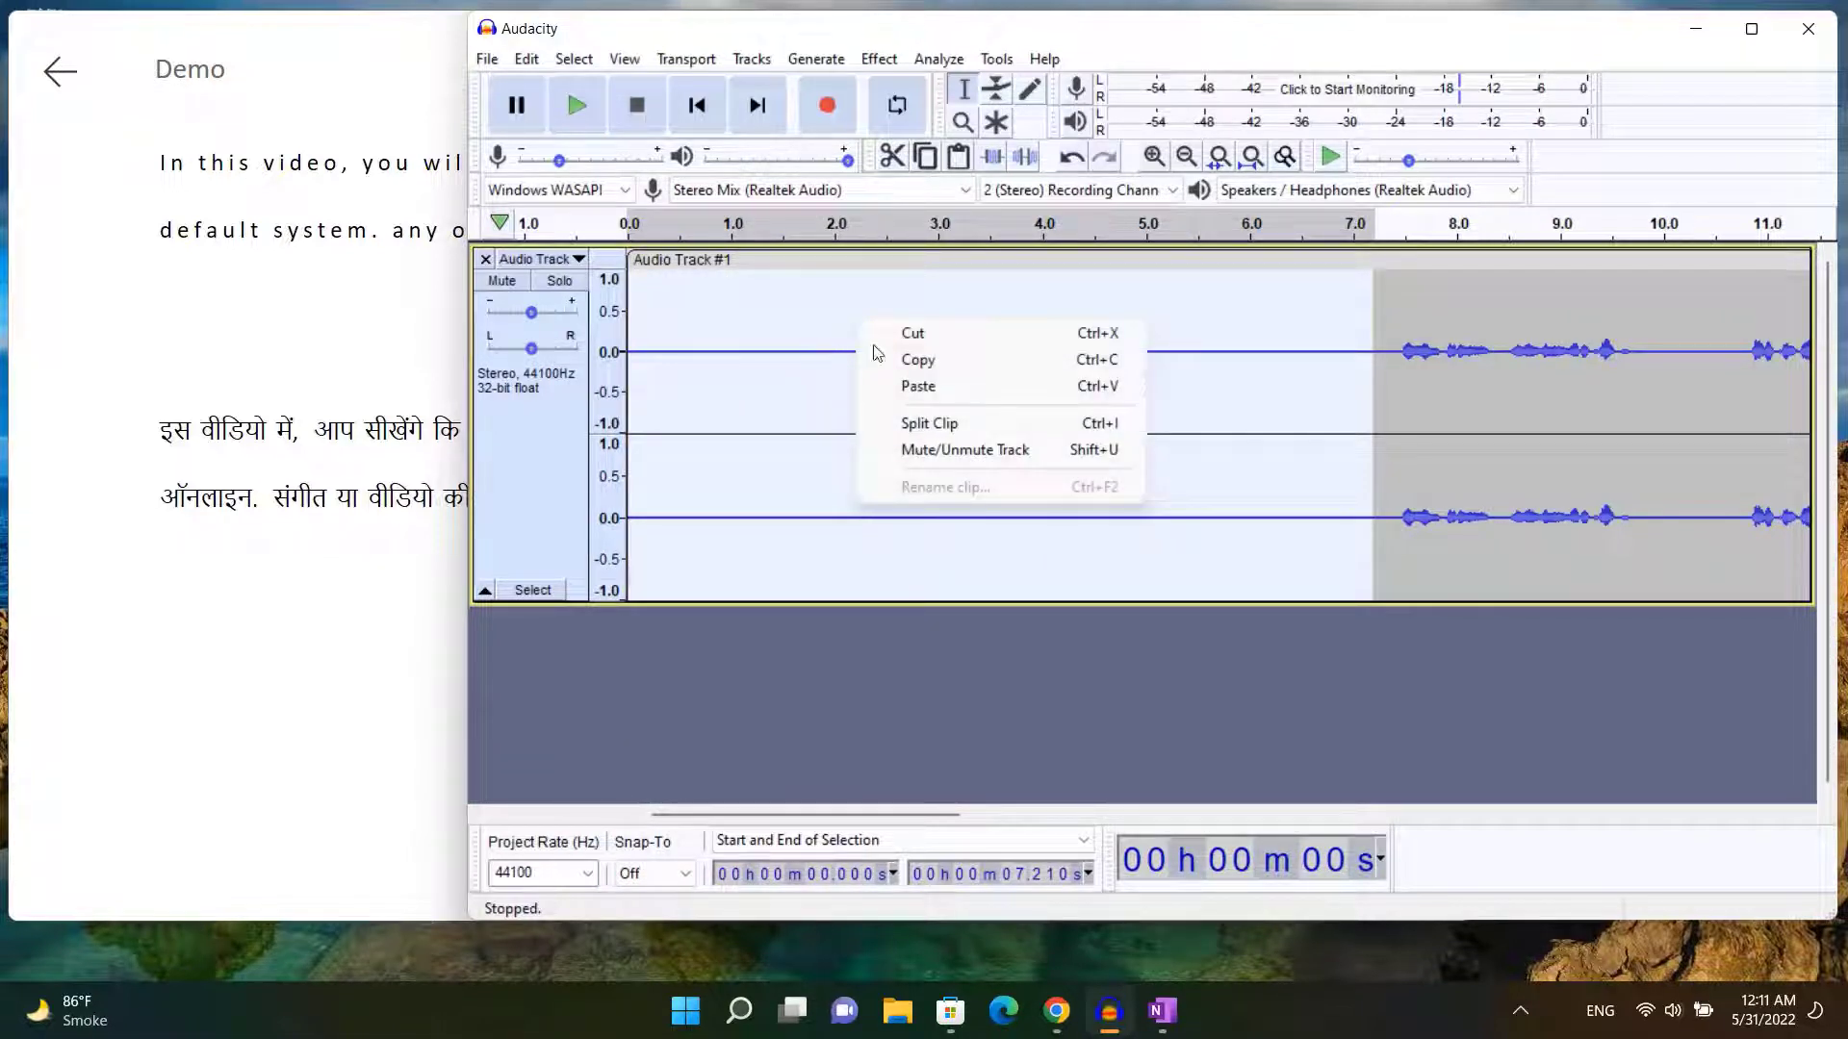
click(912, 333)
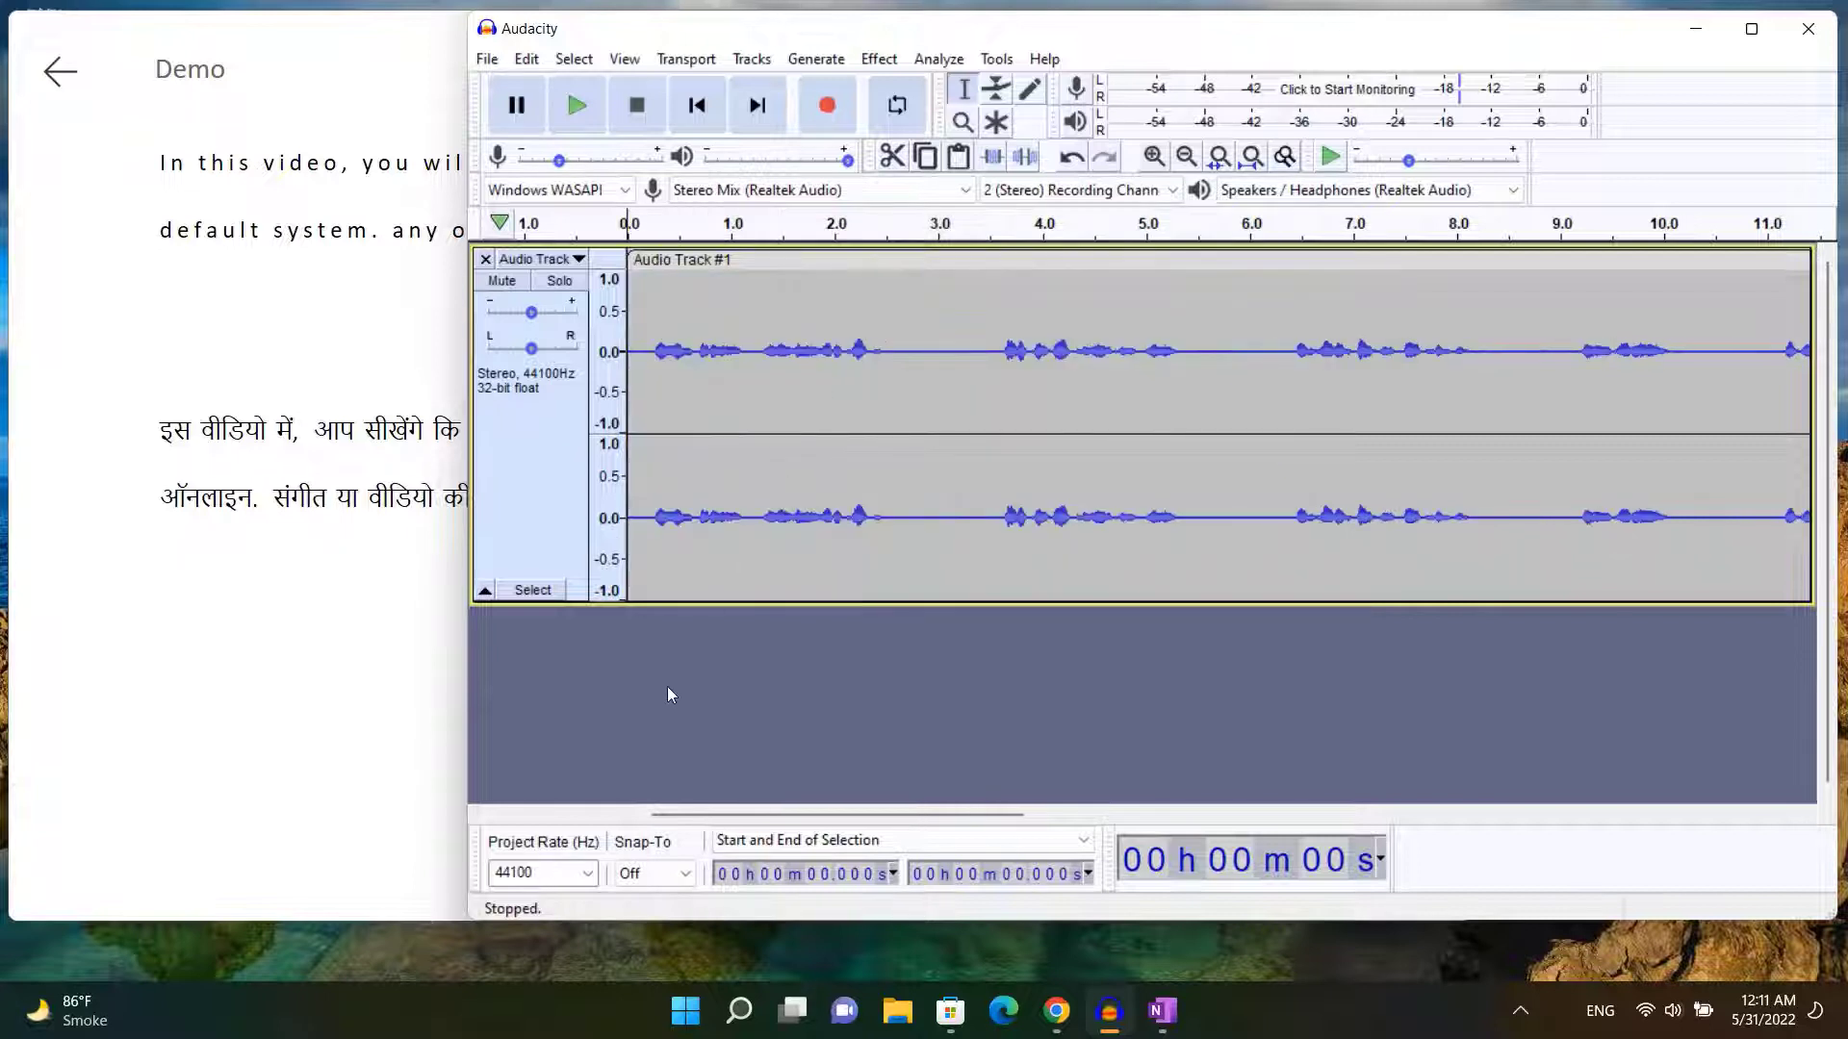
- Play back the trimmed recording from about 0.13 s to check it
drag(712, 816, 651, 843)
click(642, 300)
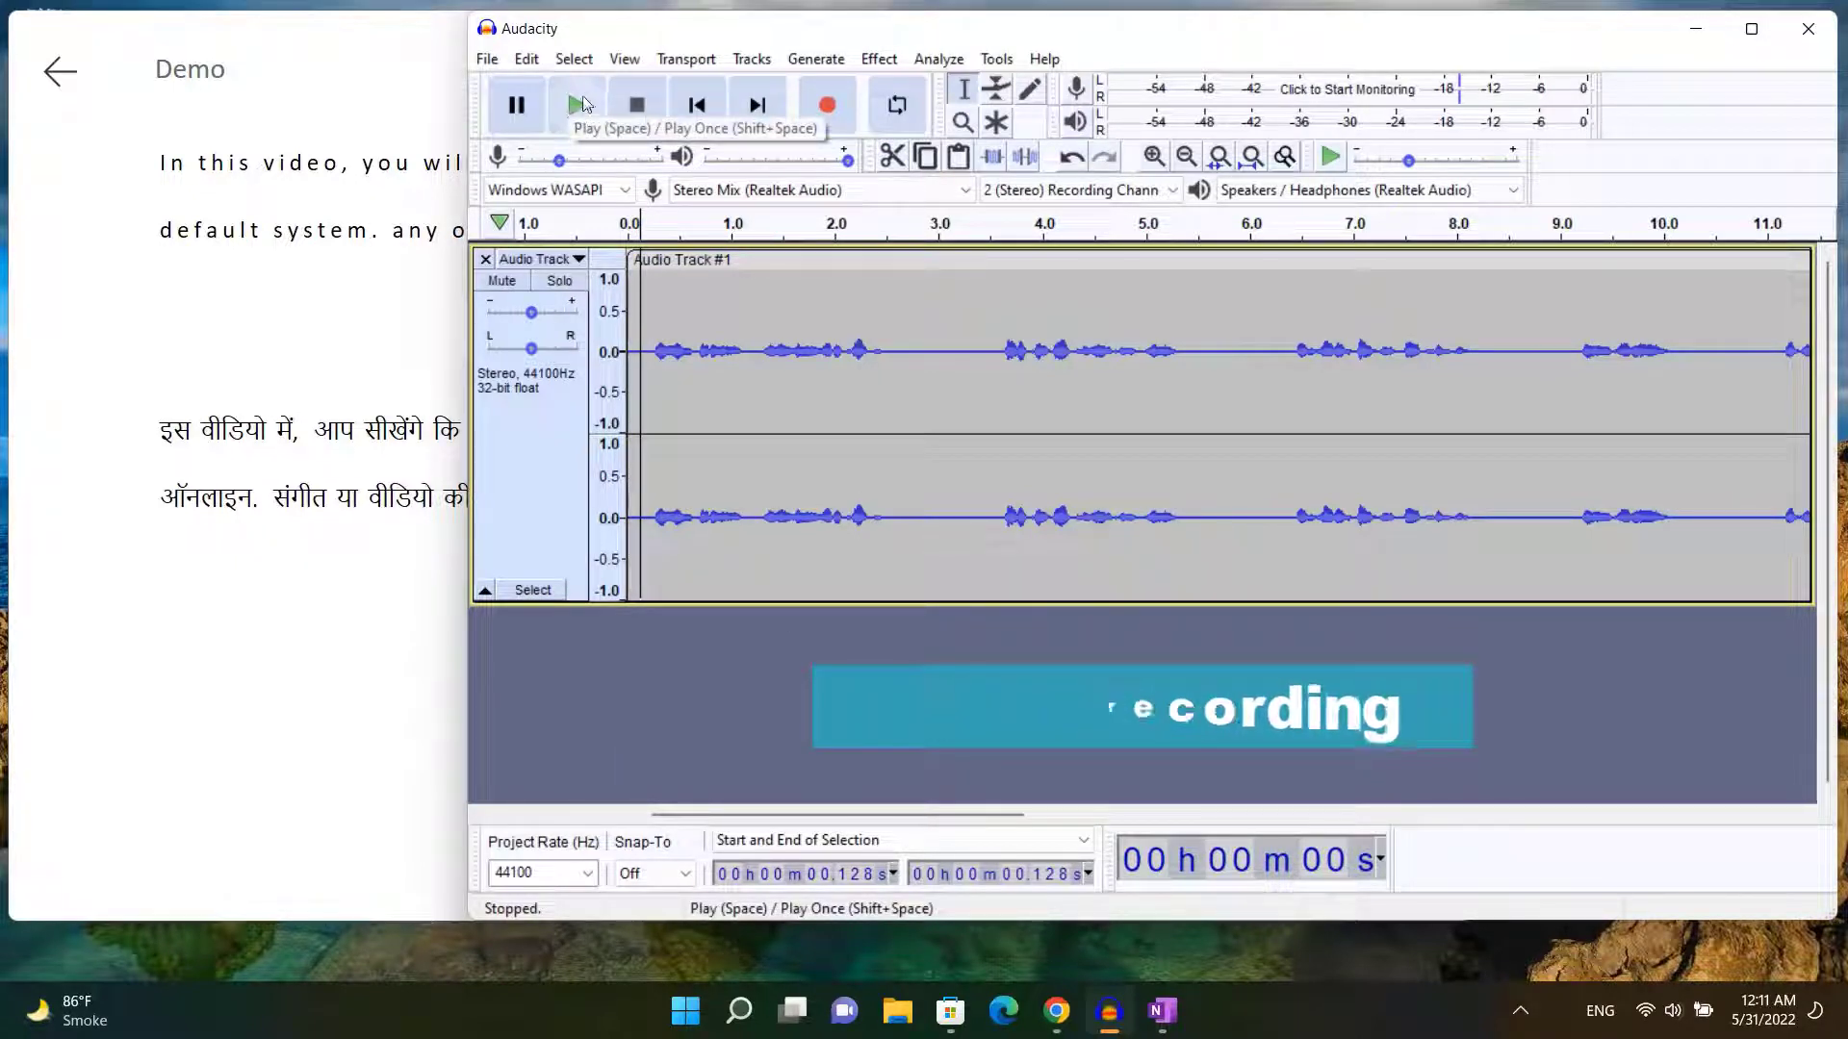
click(568, 110)
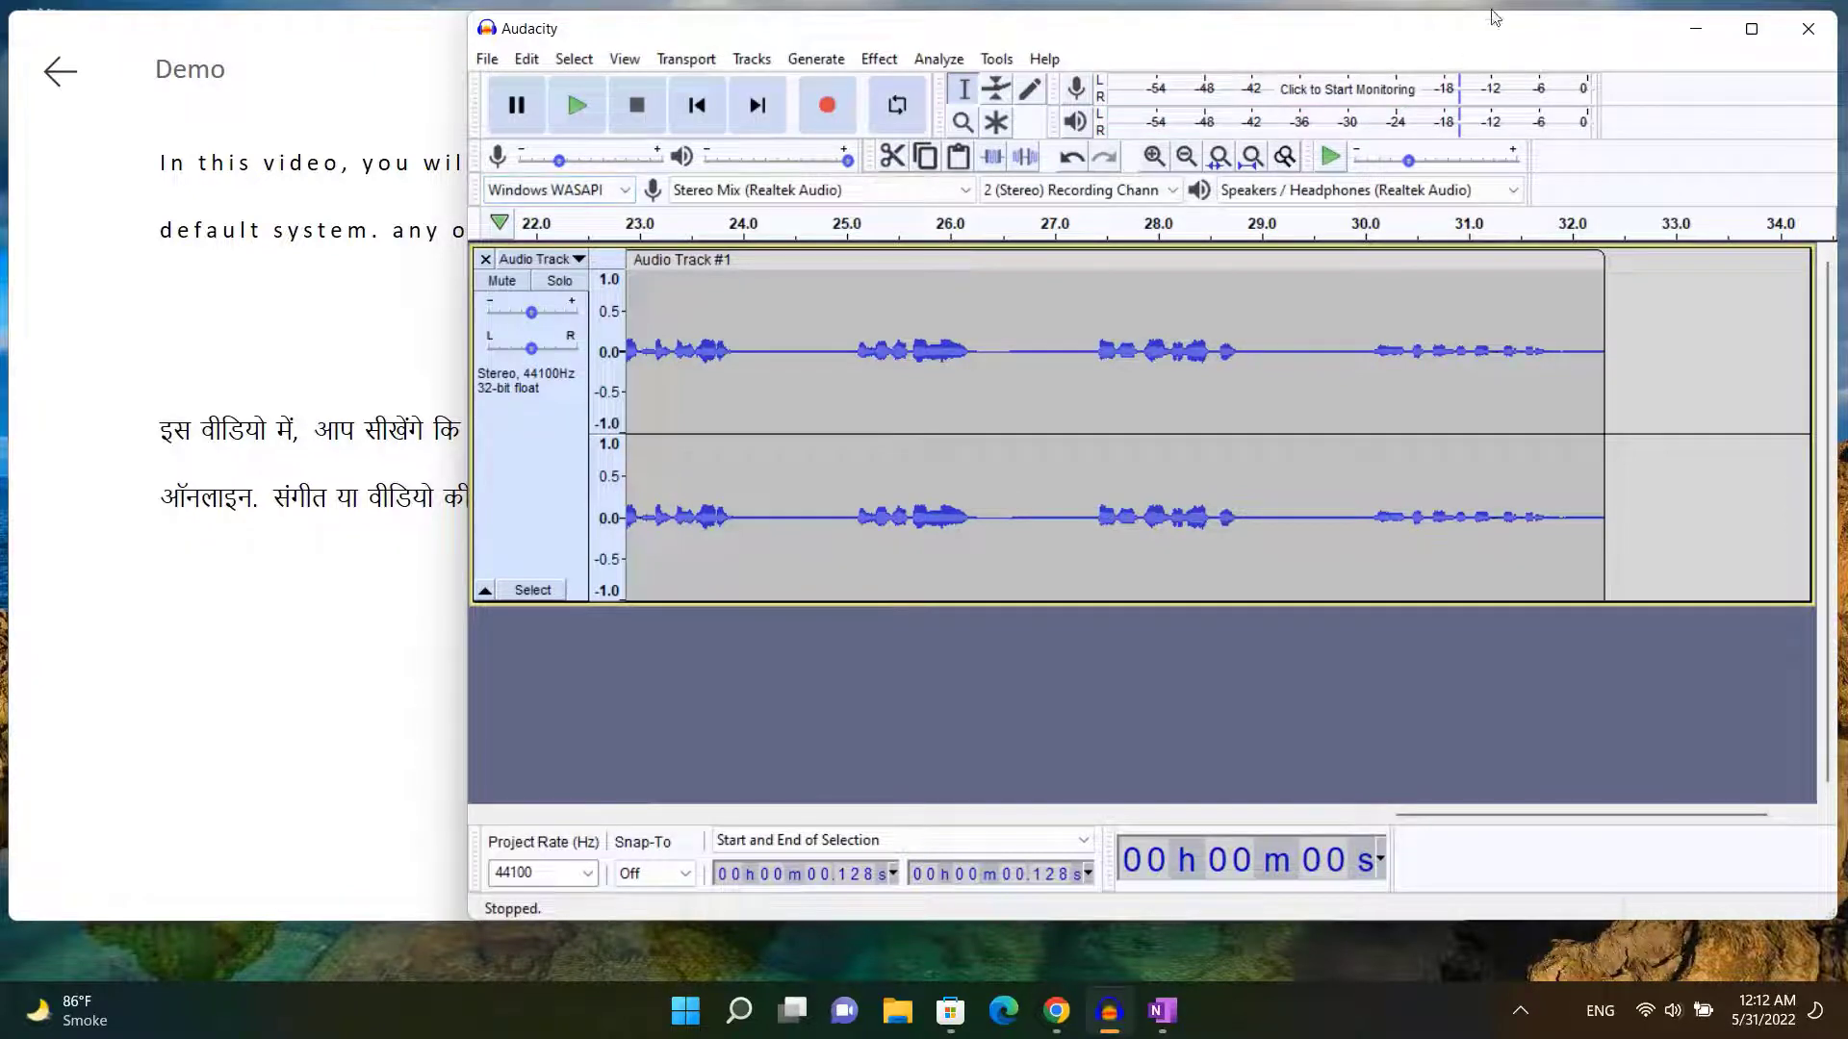
drag(1487, 823, 903, 833)
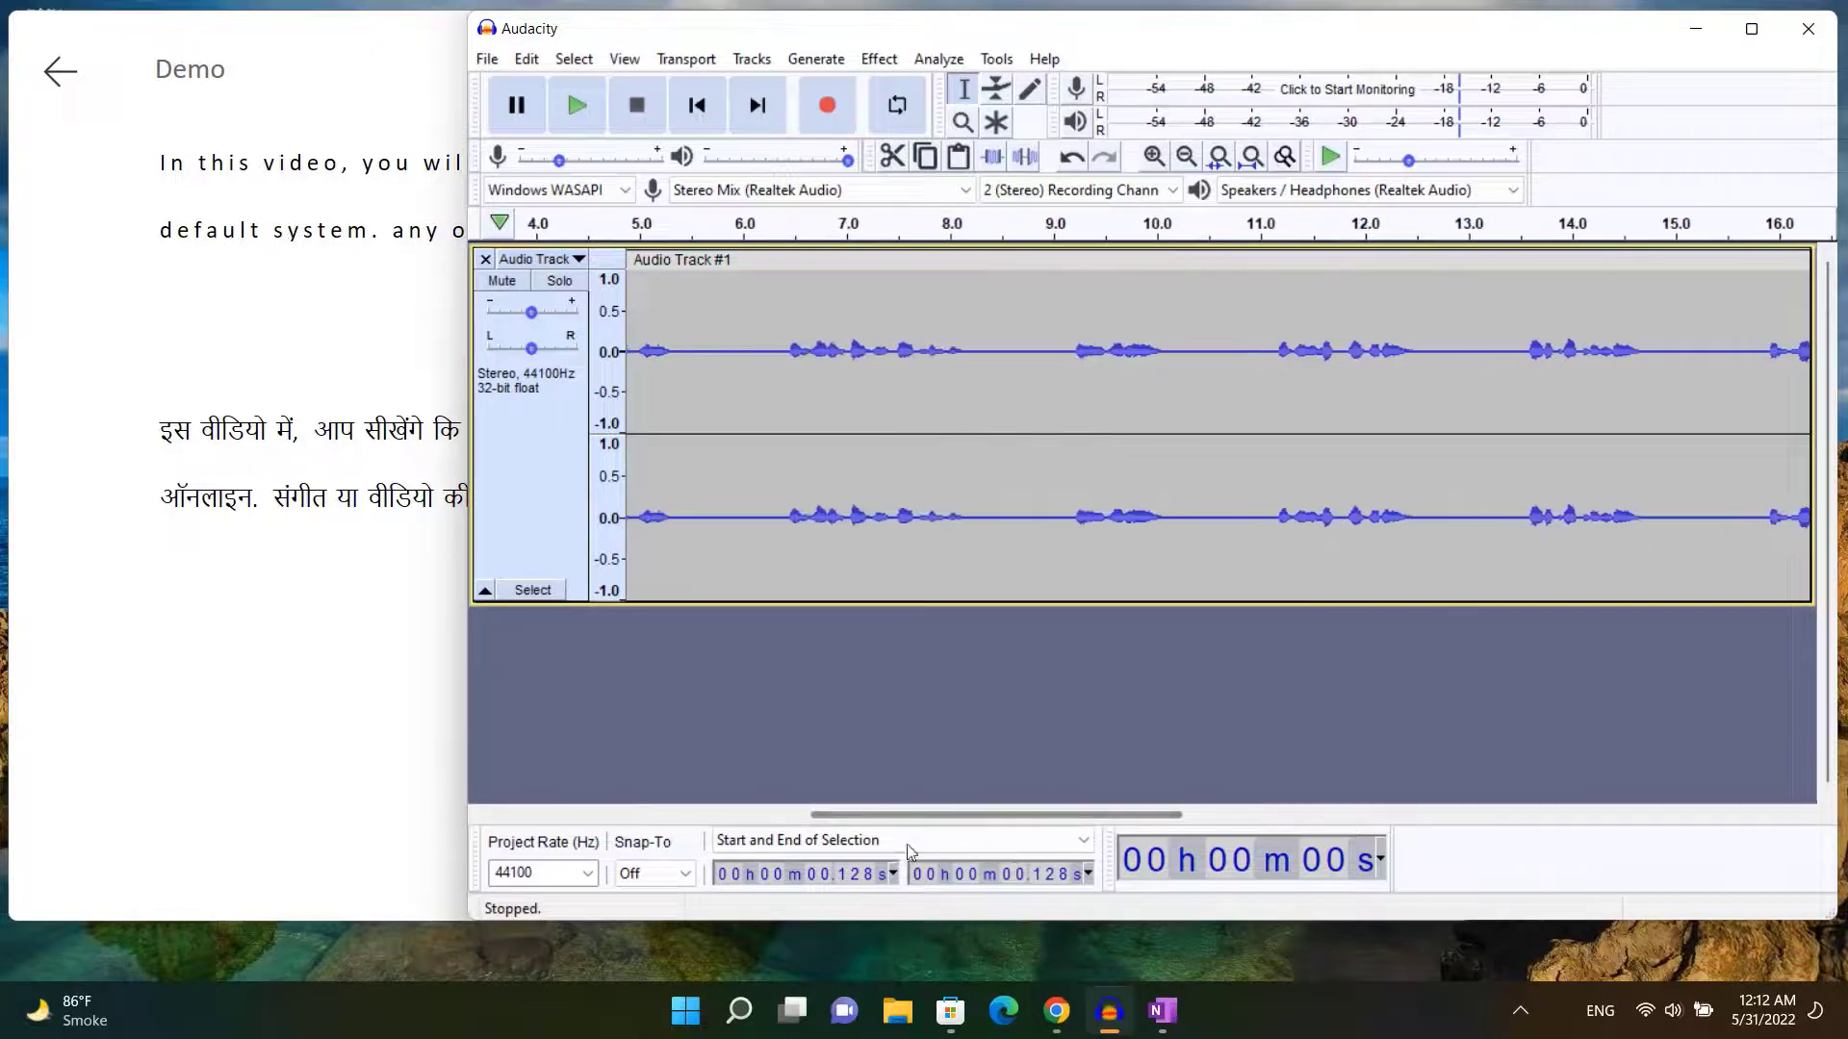
click(880, 59)
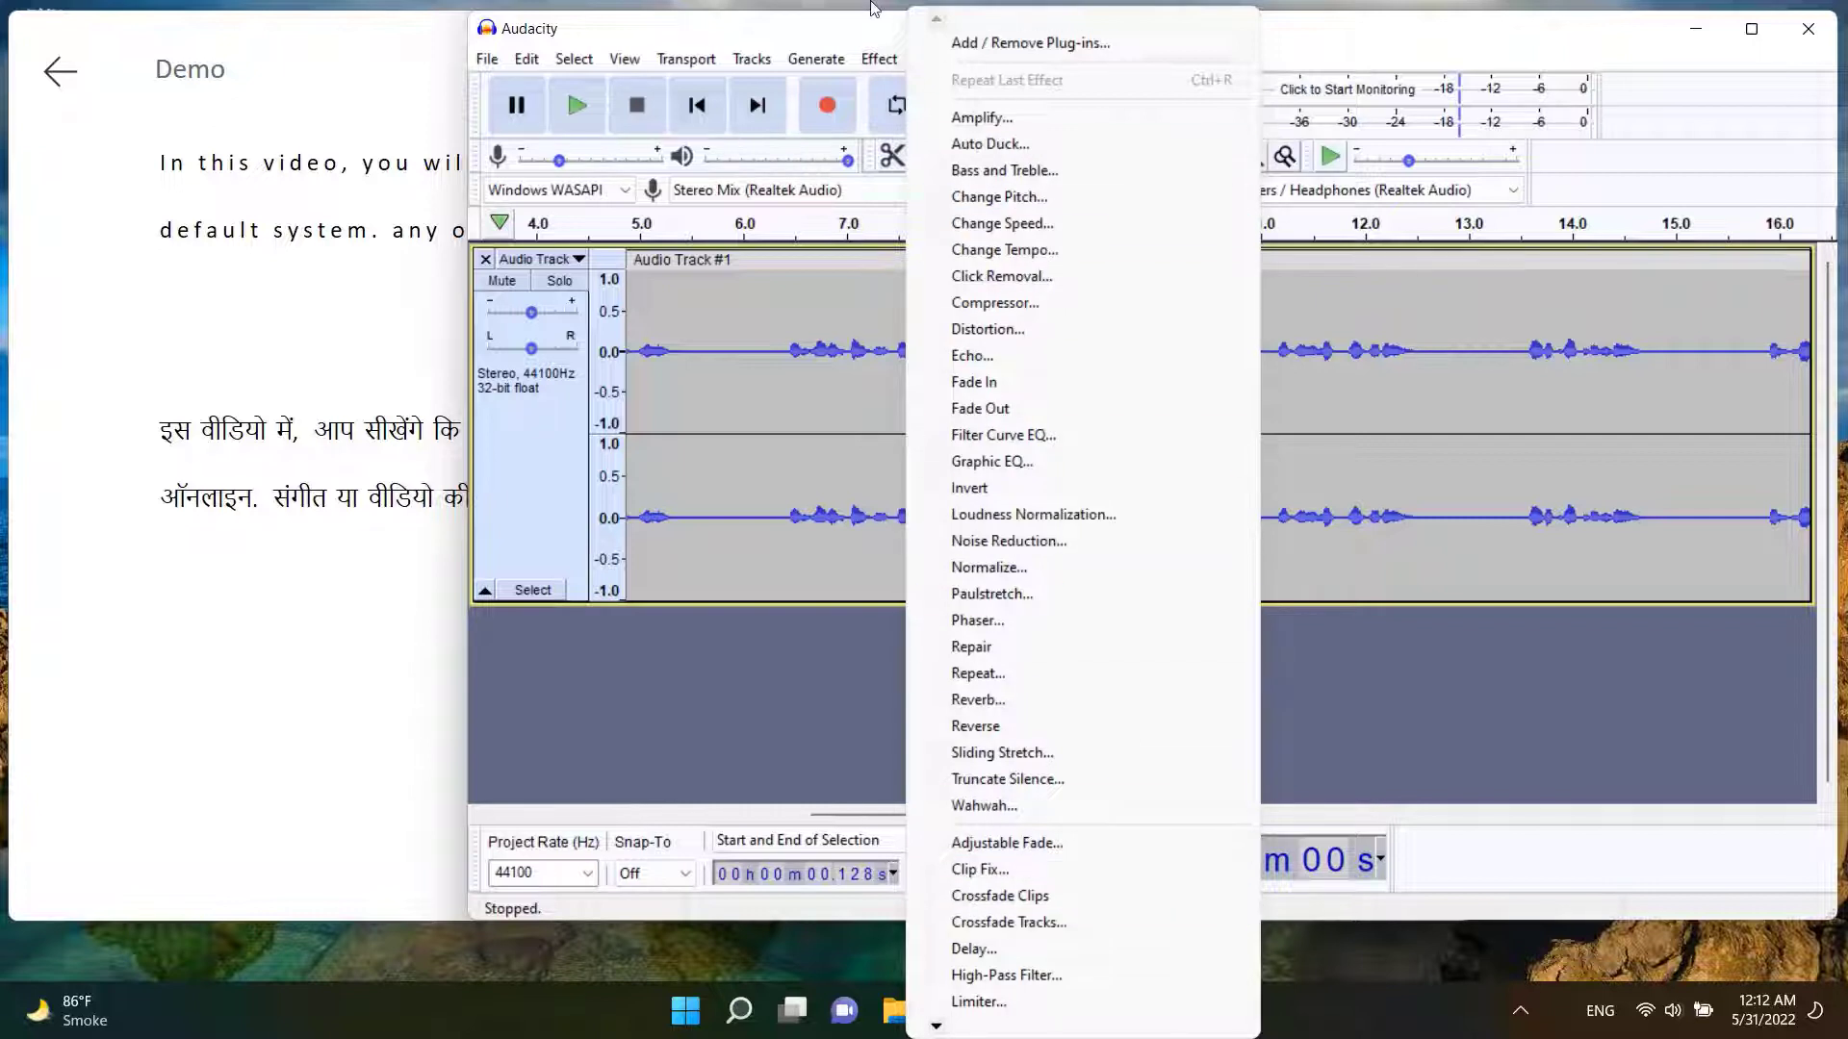
click(847, 28)
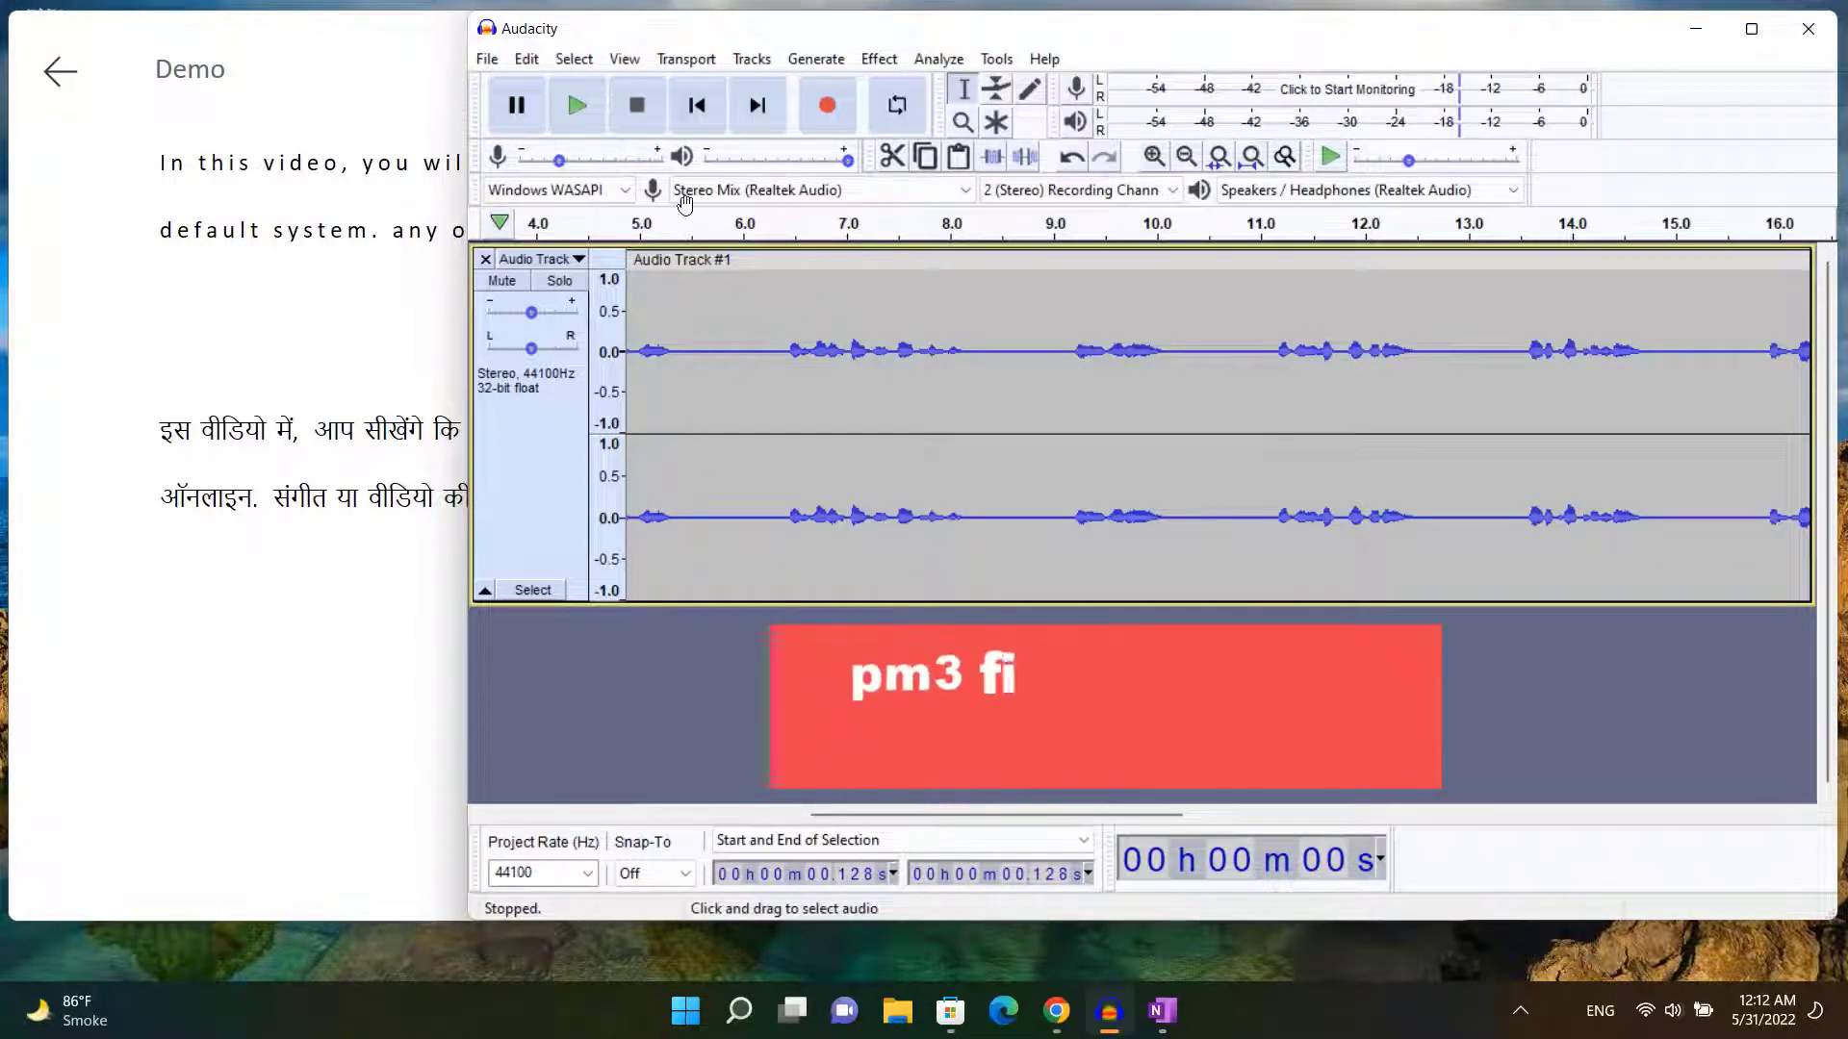
- Export the track as an MP3 file named "Demo mp3" to the Downloads folder, with the default format options
click(488, 64)
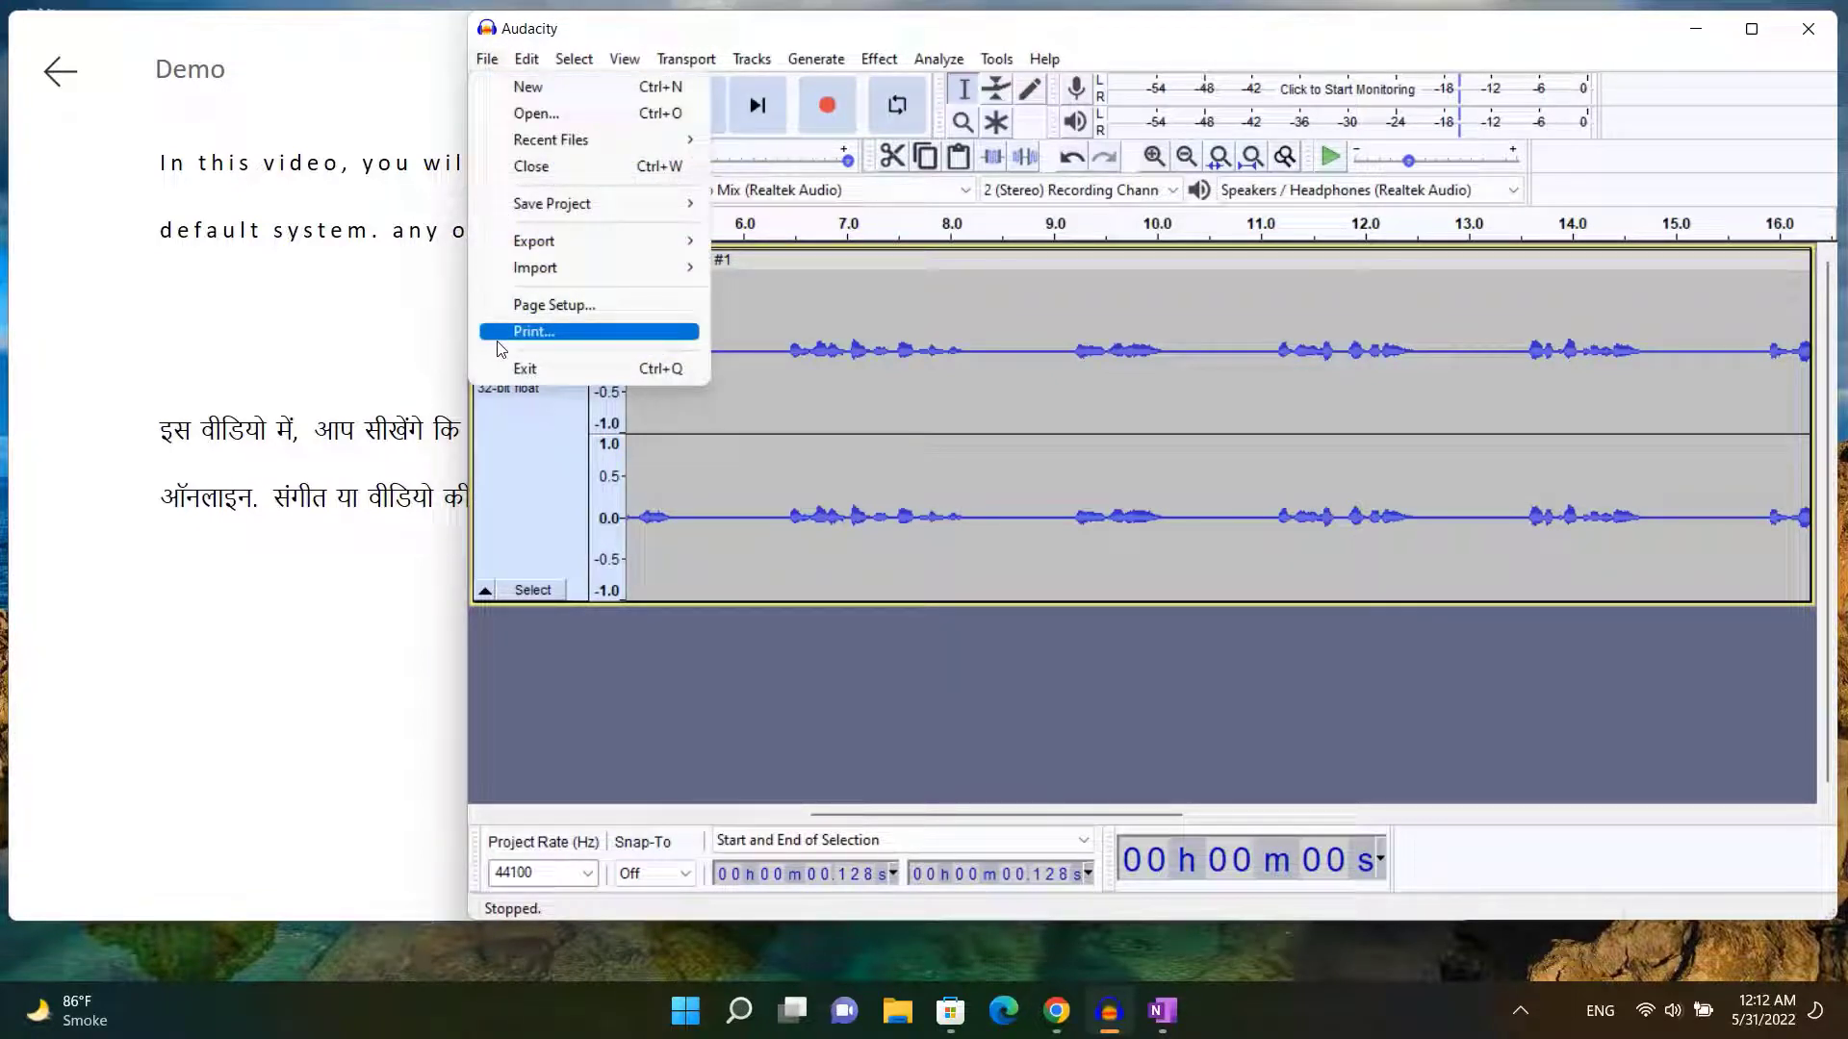
mouse_move(551, 248)
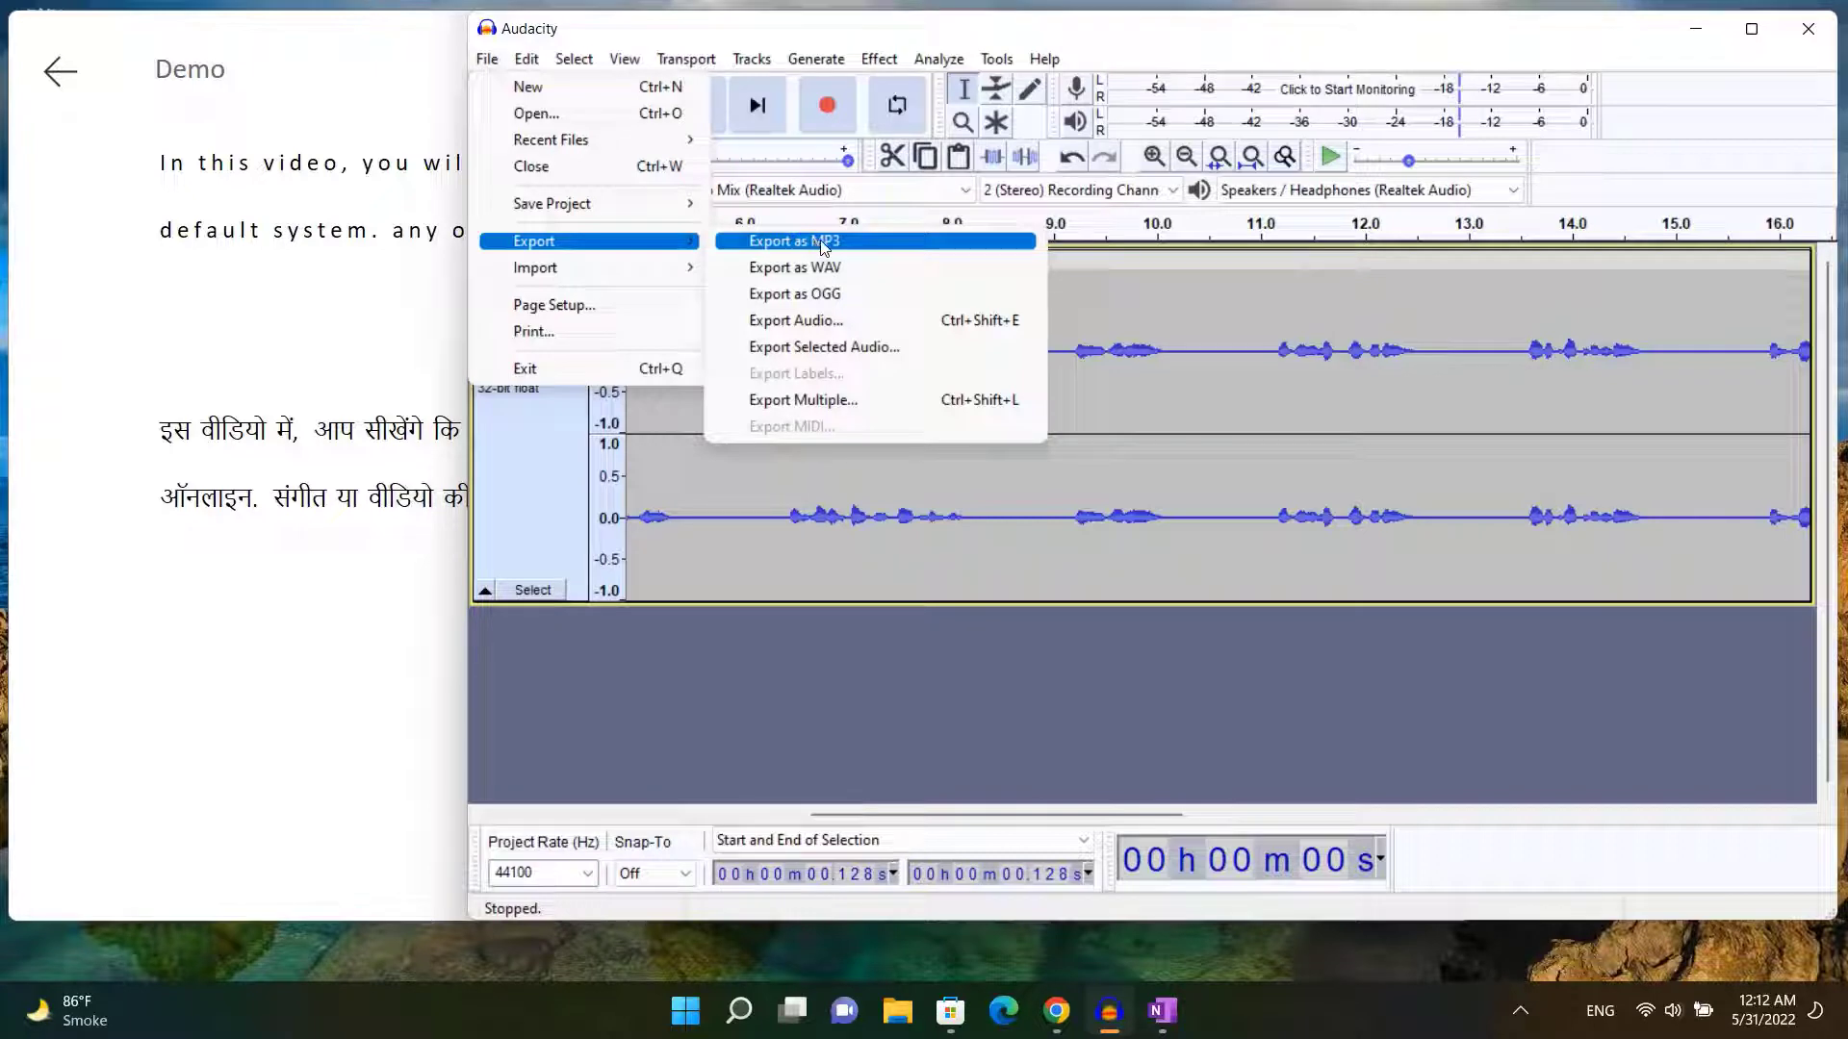
click(823, 242)
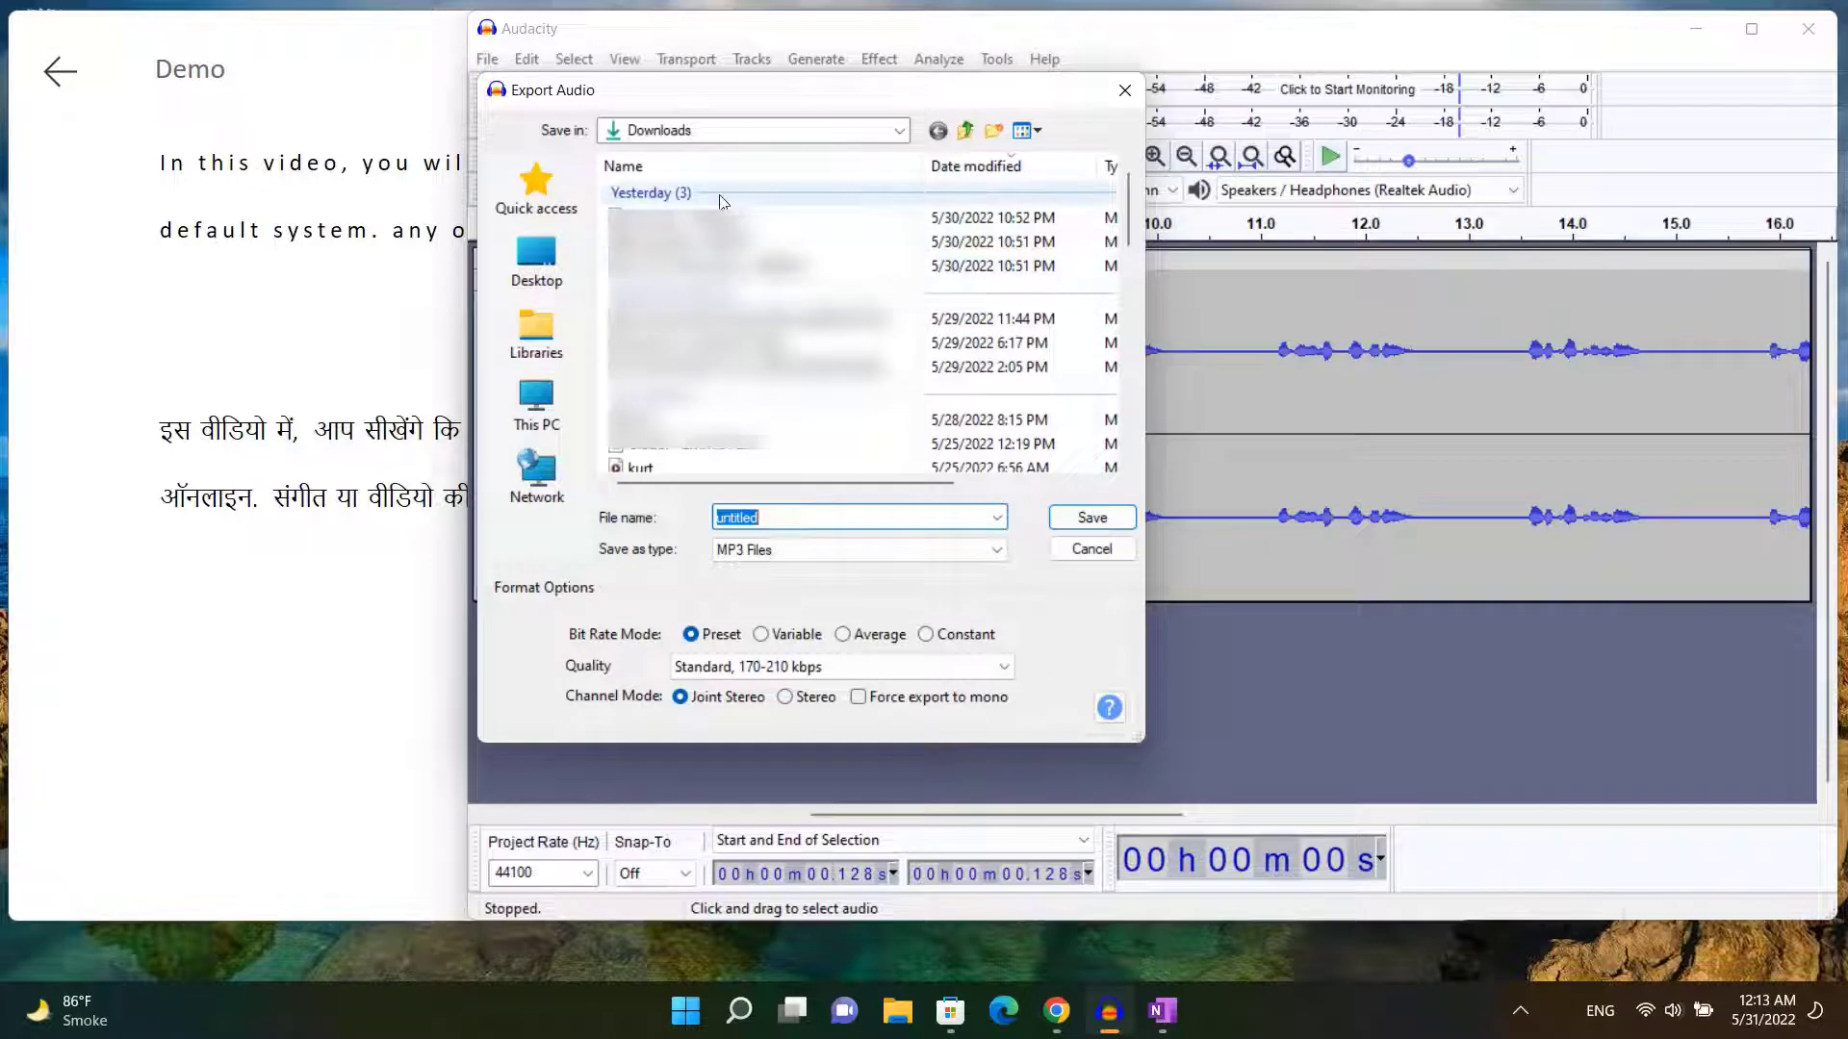
click(527, 414)
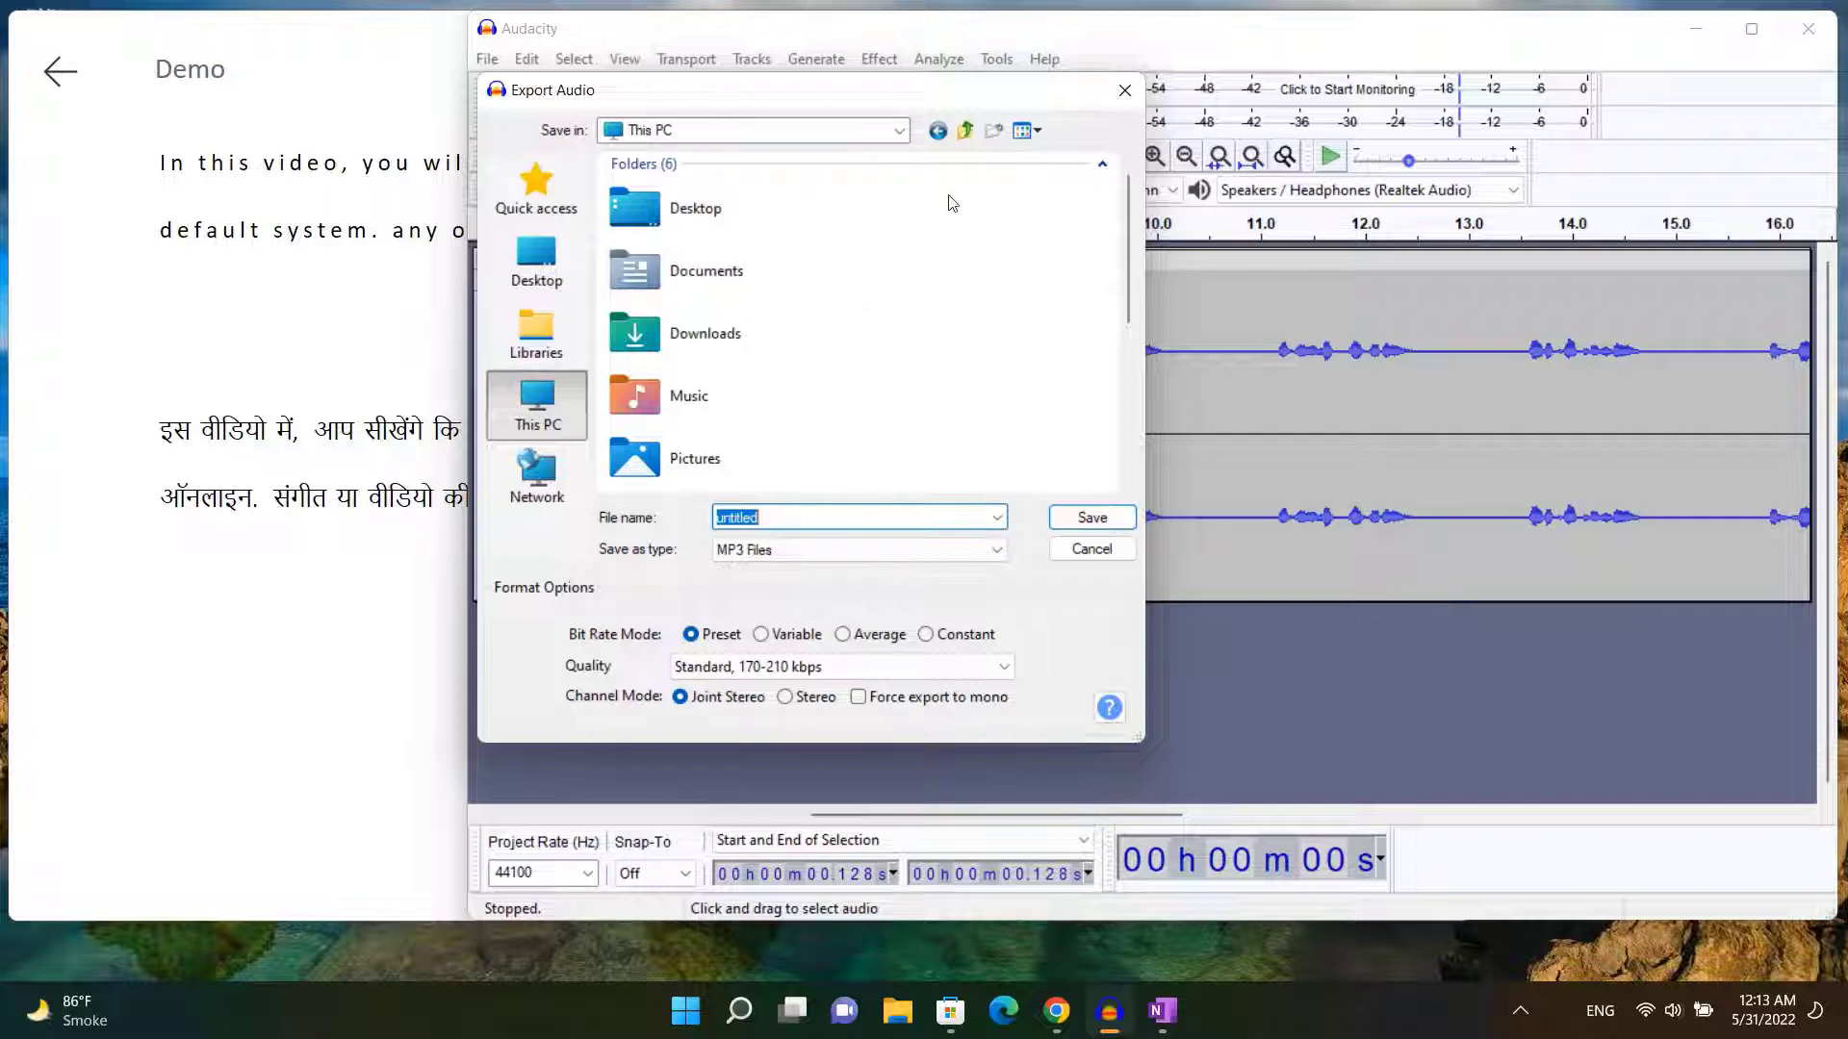
click(681, 343)
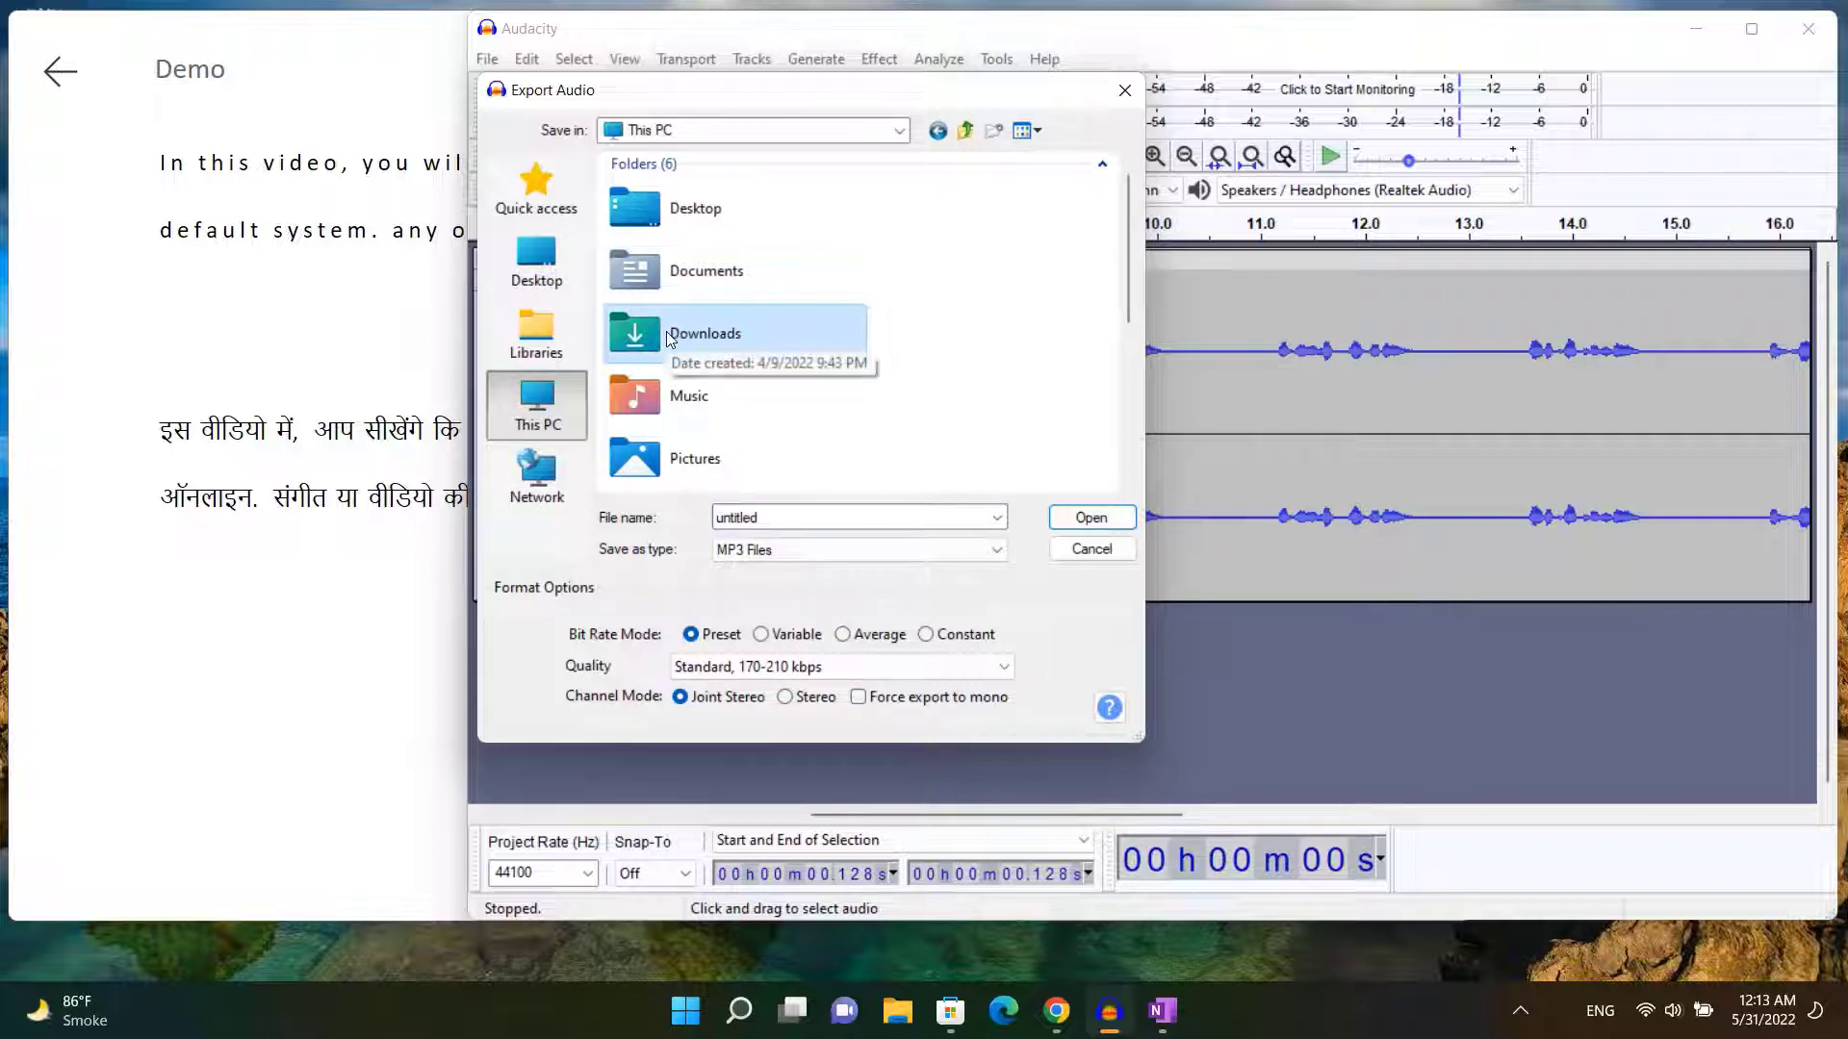
double_click(728, 346)
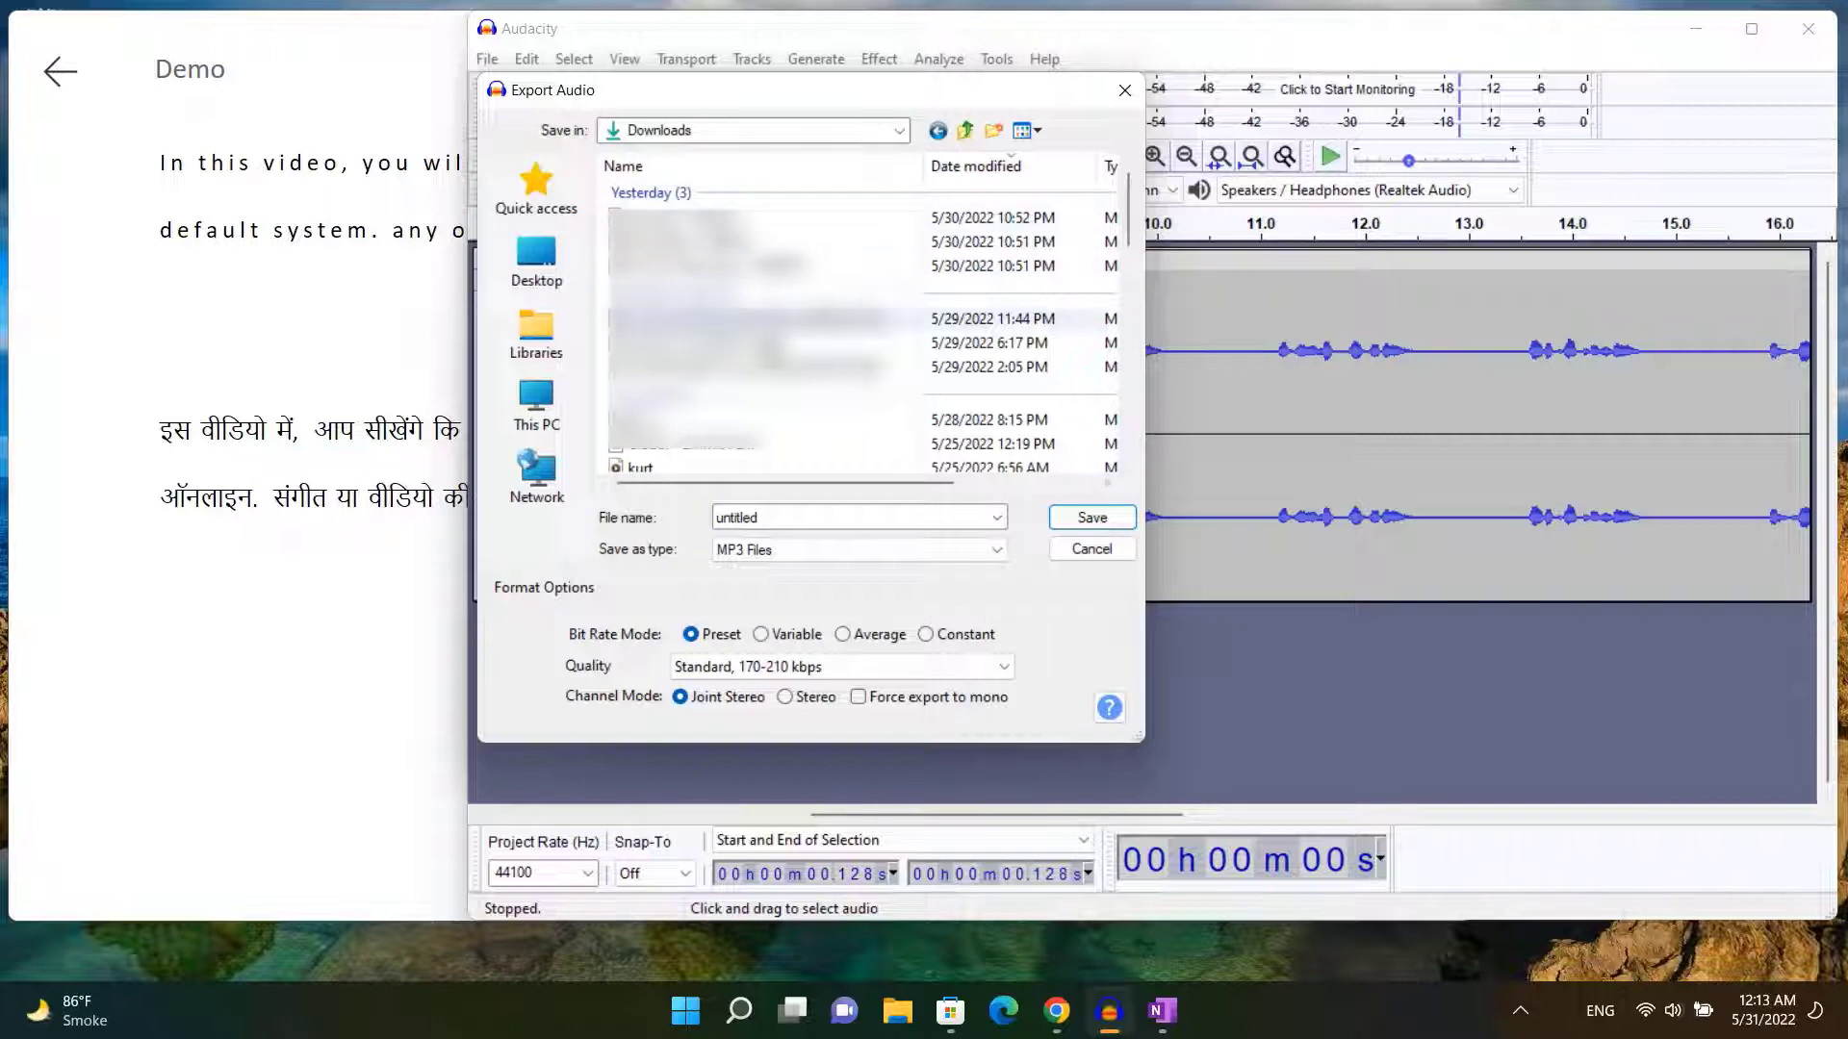
double_click(773, 519)
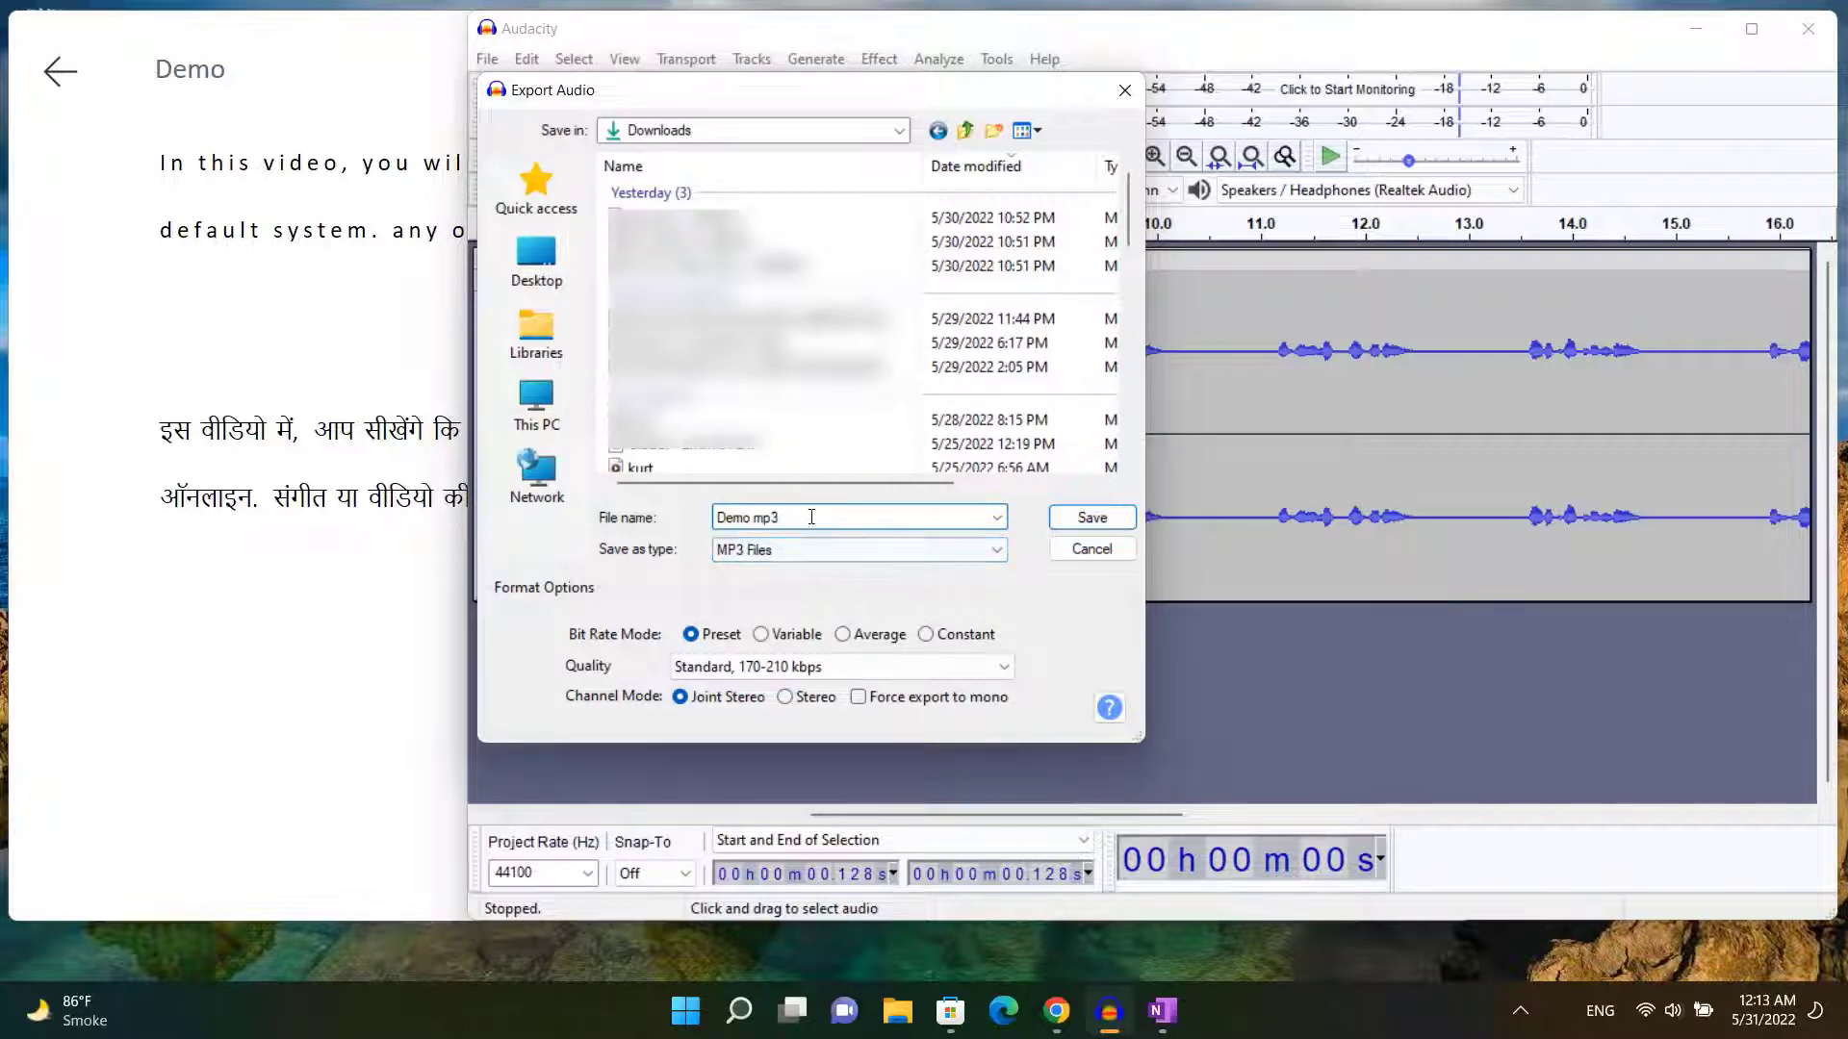
click(1084, 521)
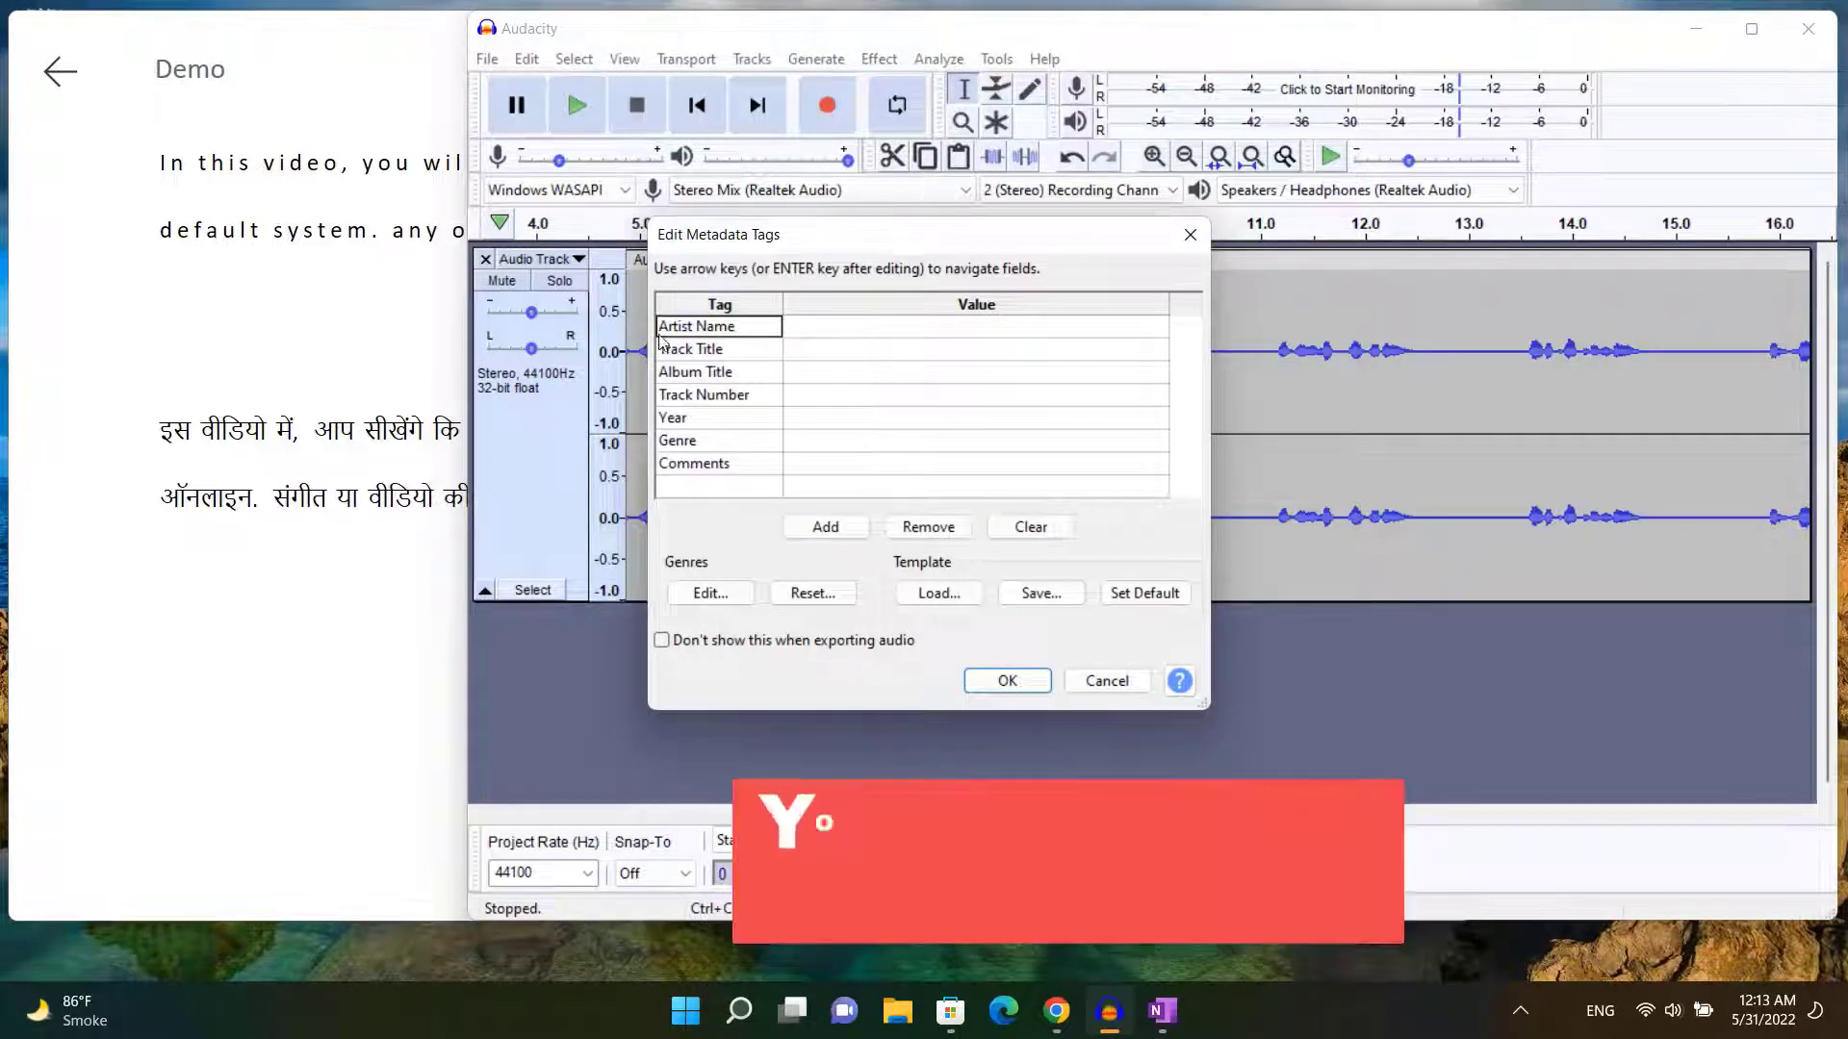
- Go through the metadata tag fields, leave them all blank and complete the MP3 export
click(811, 329)
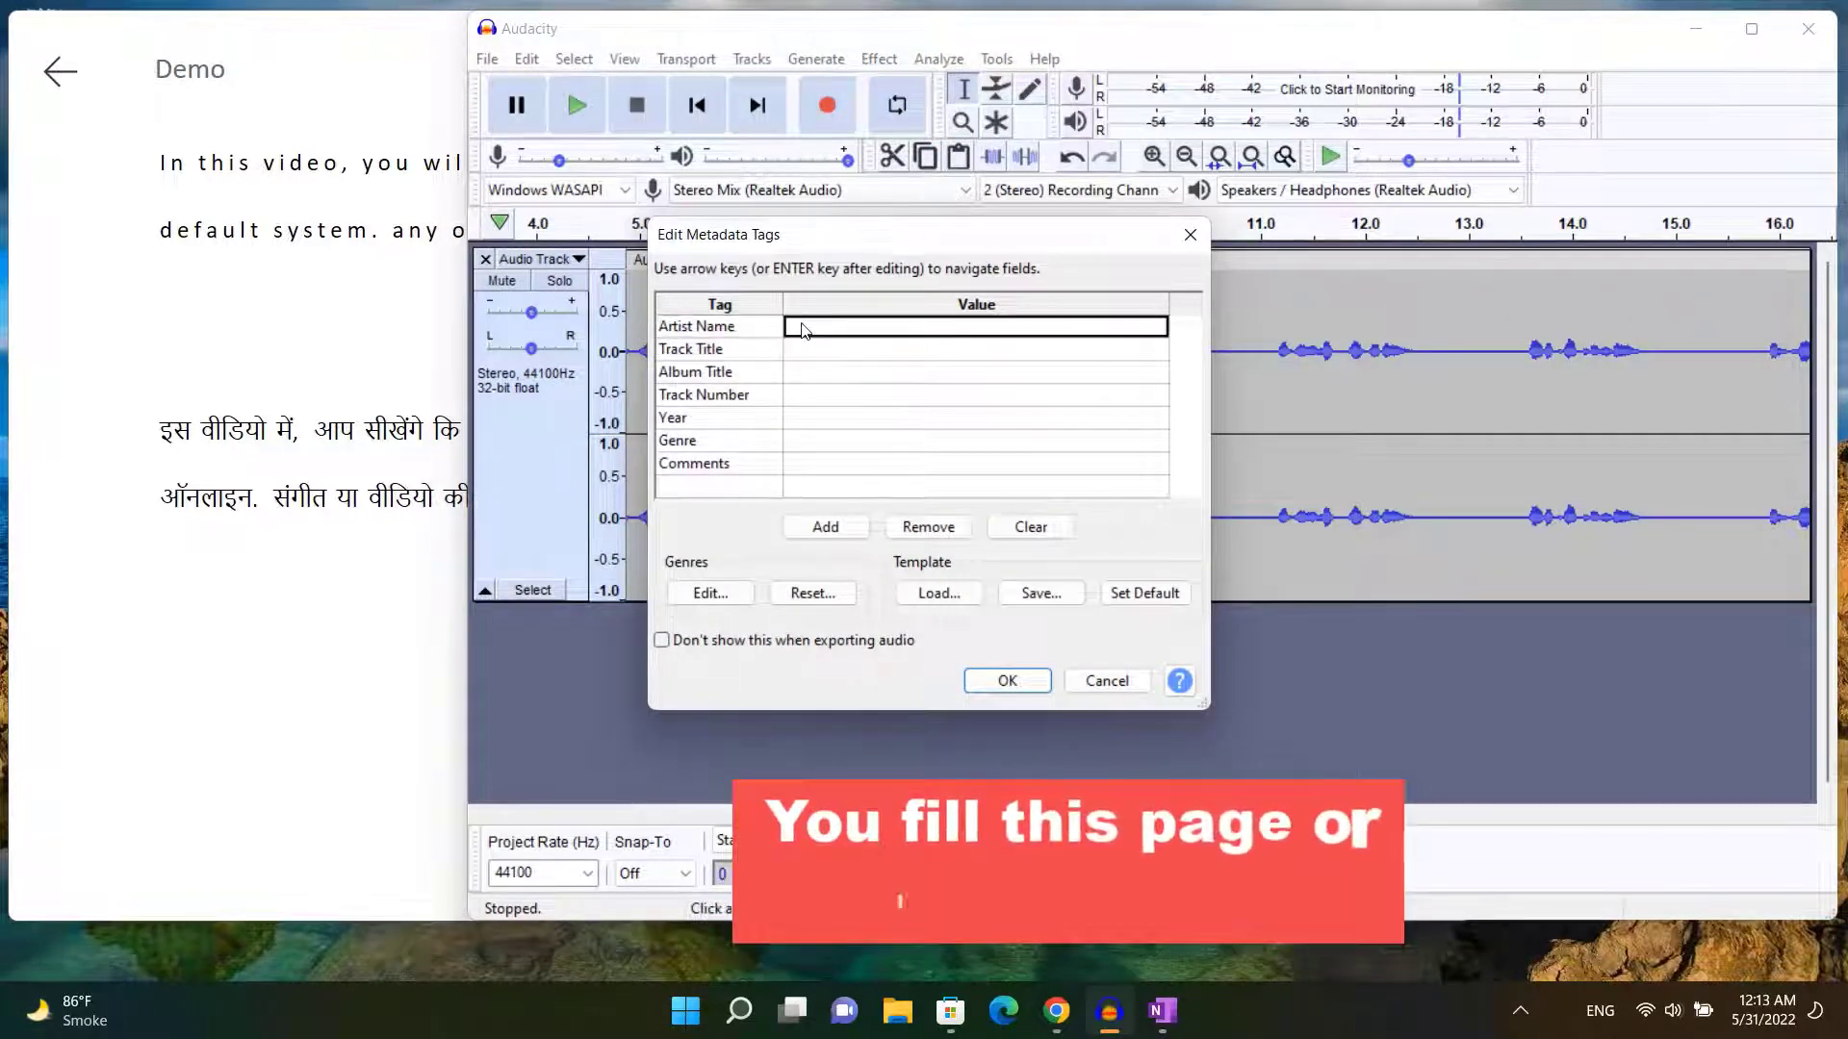
click(814, 351)
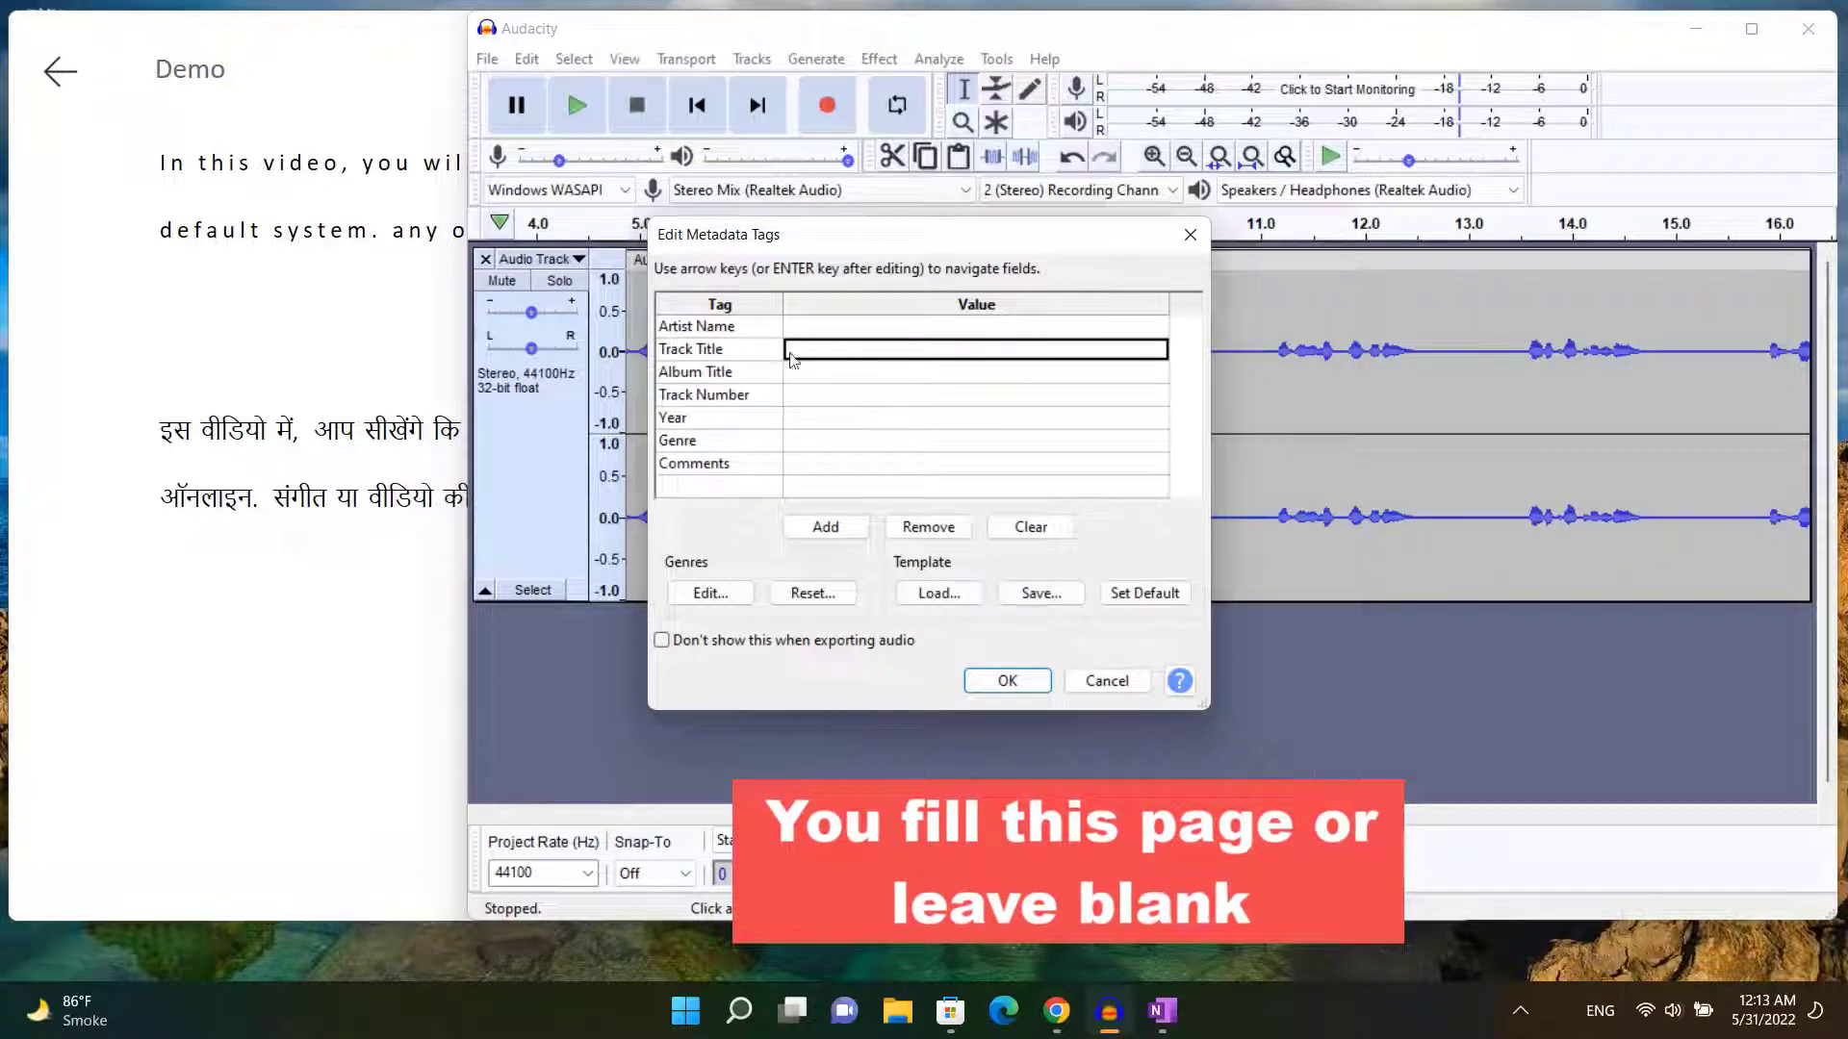
click(814, 379)
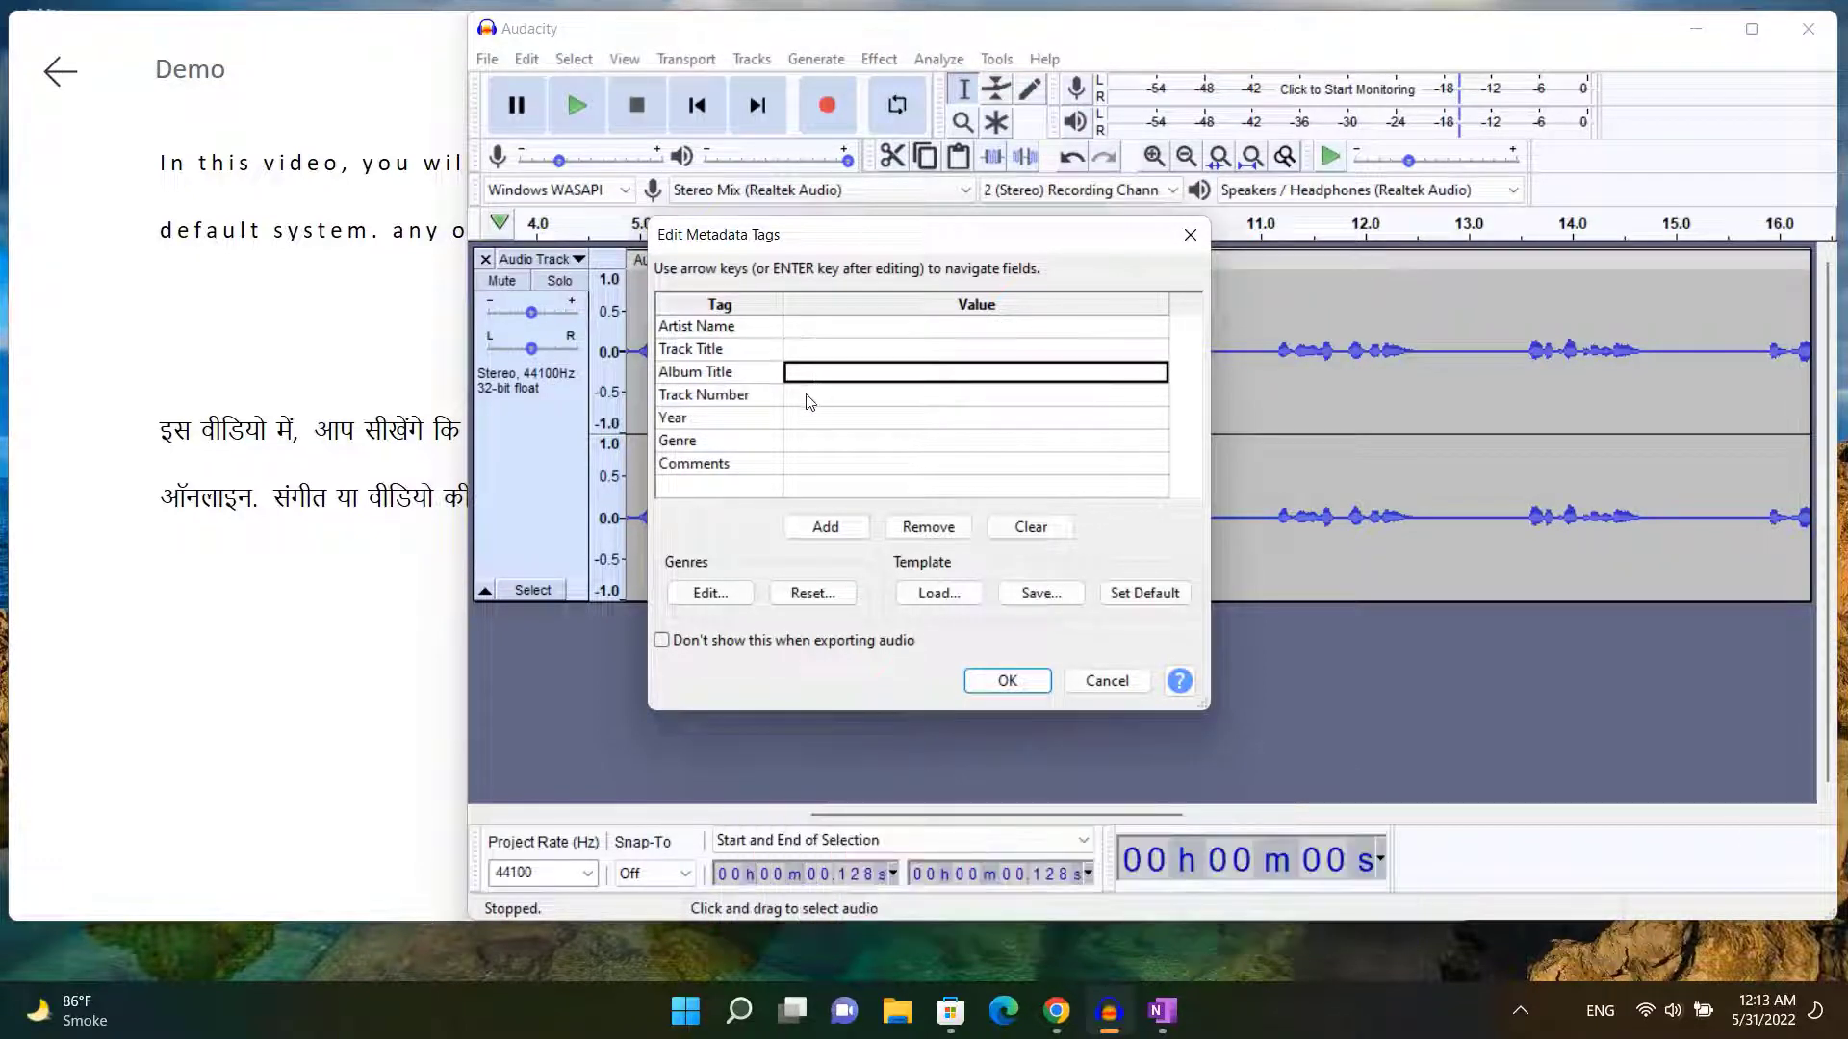
click(808, 398)
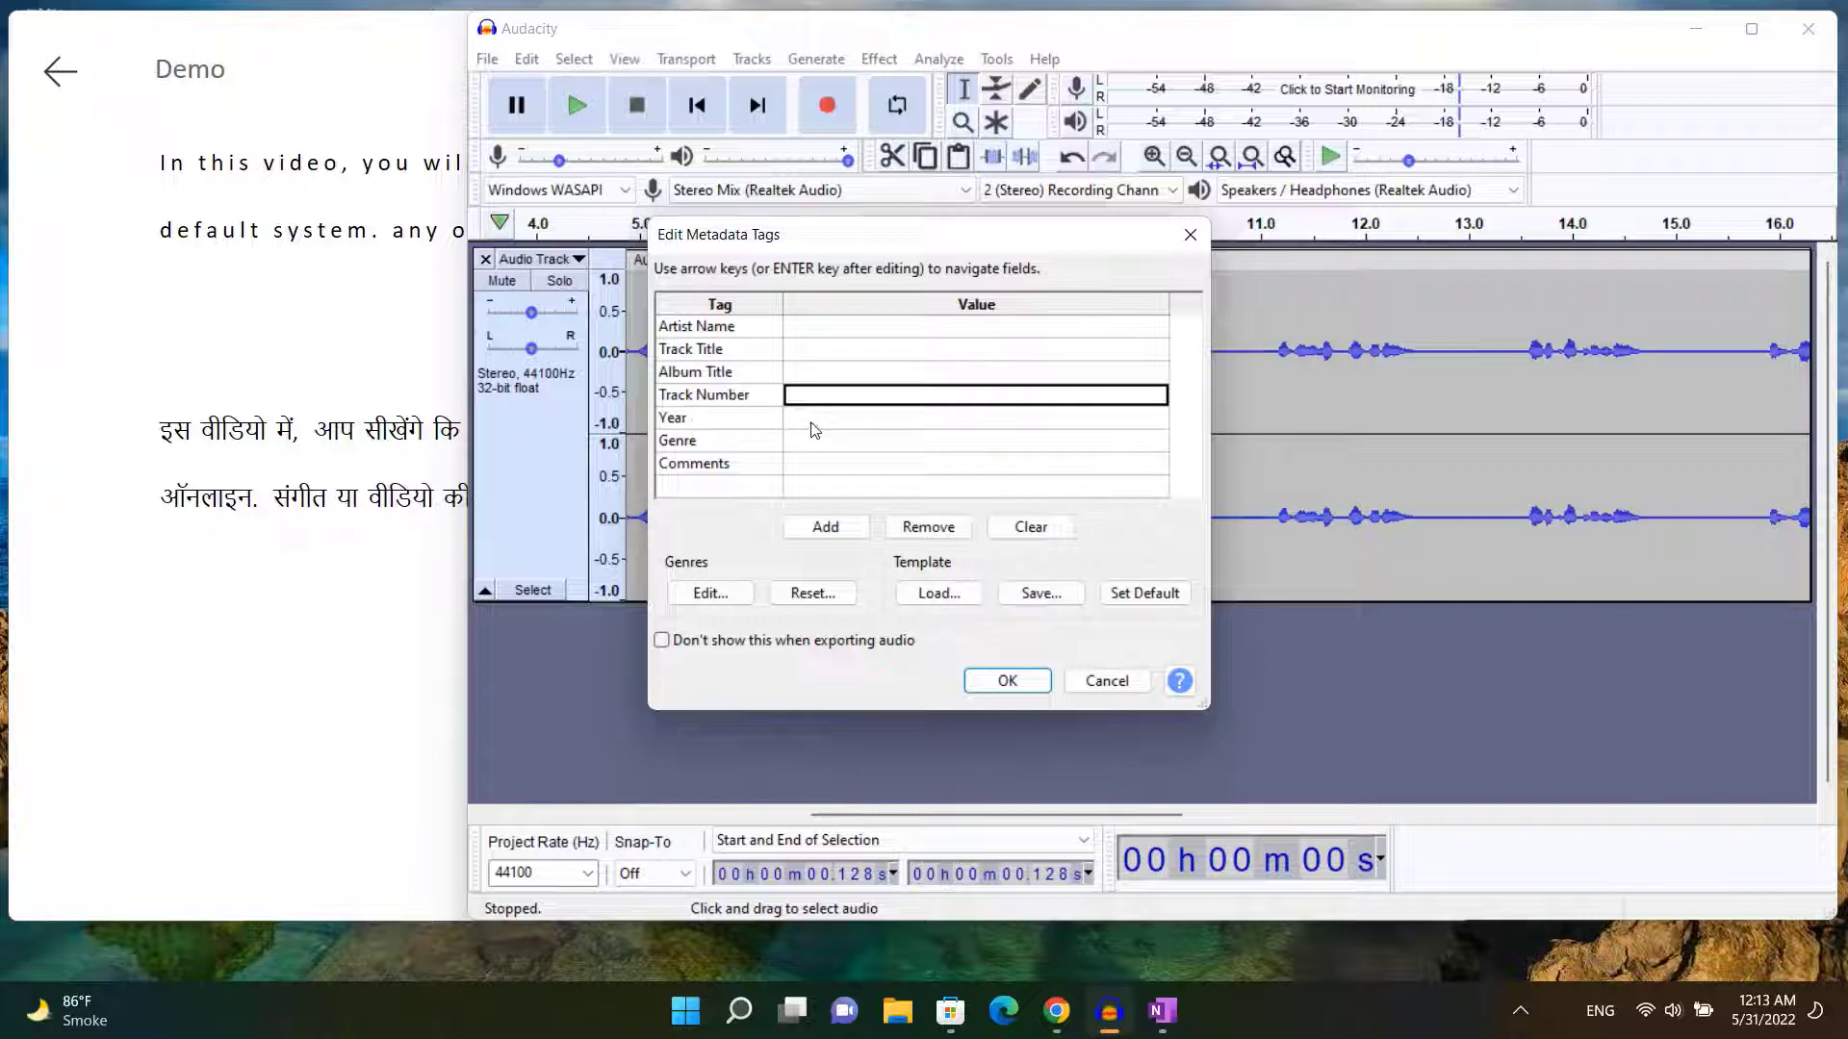
click(814, 420)
click(810, 439)
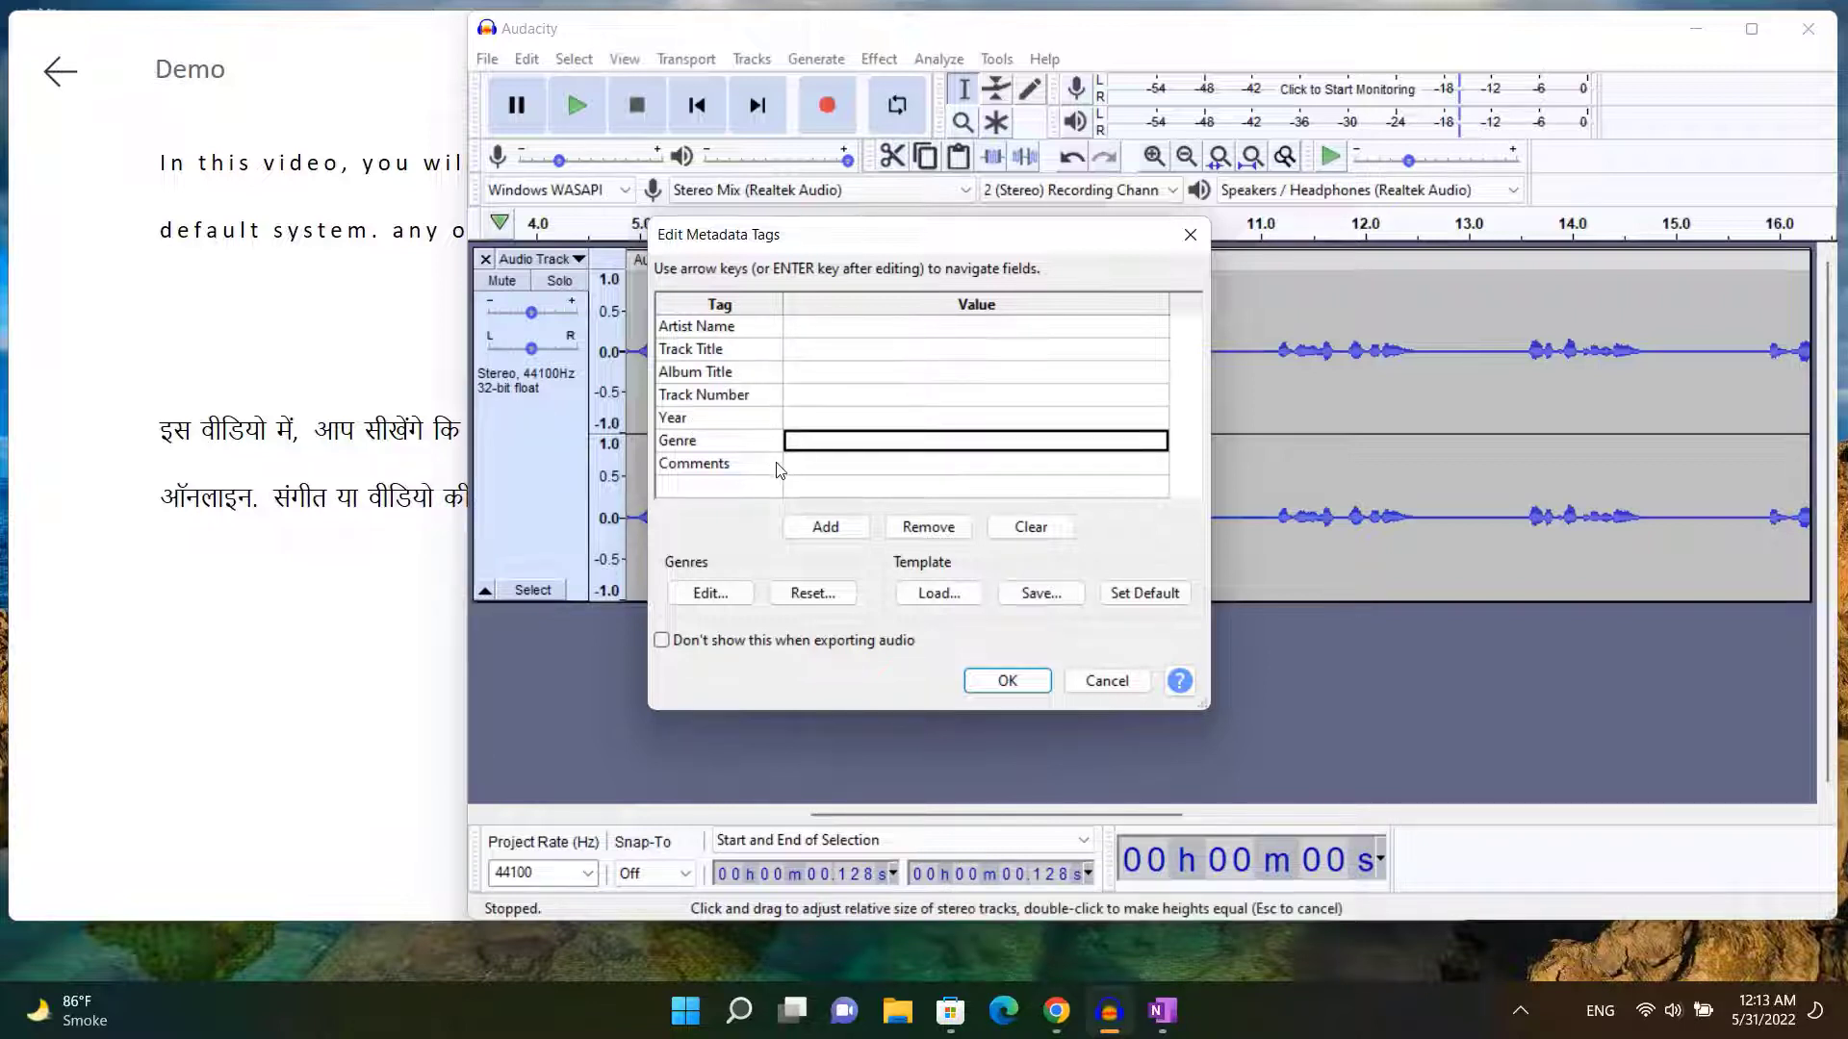
click(809, 466)
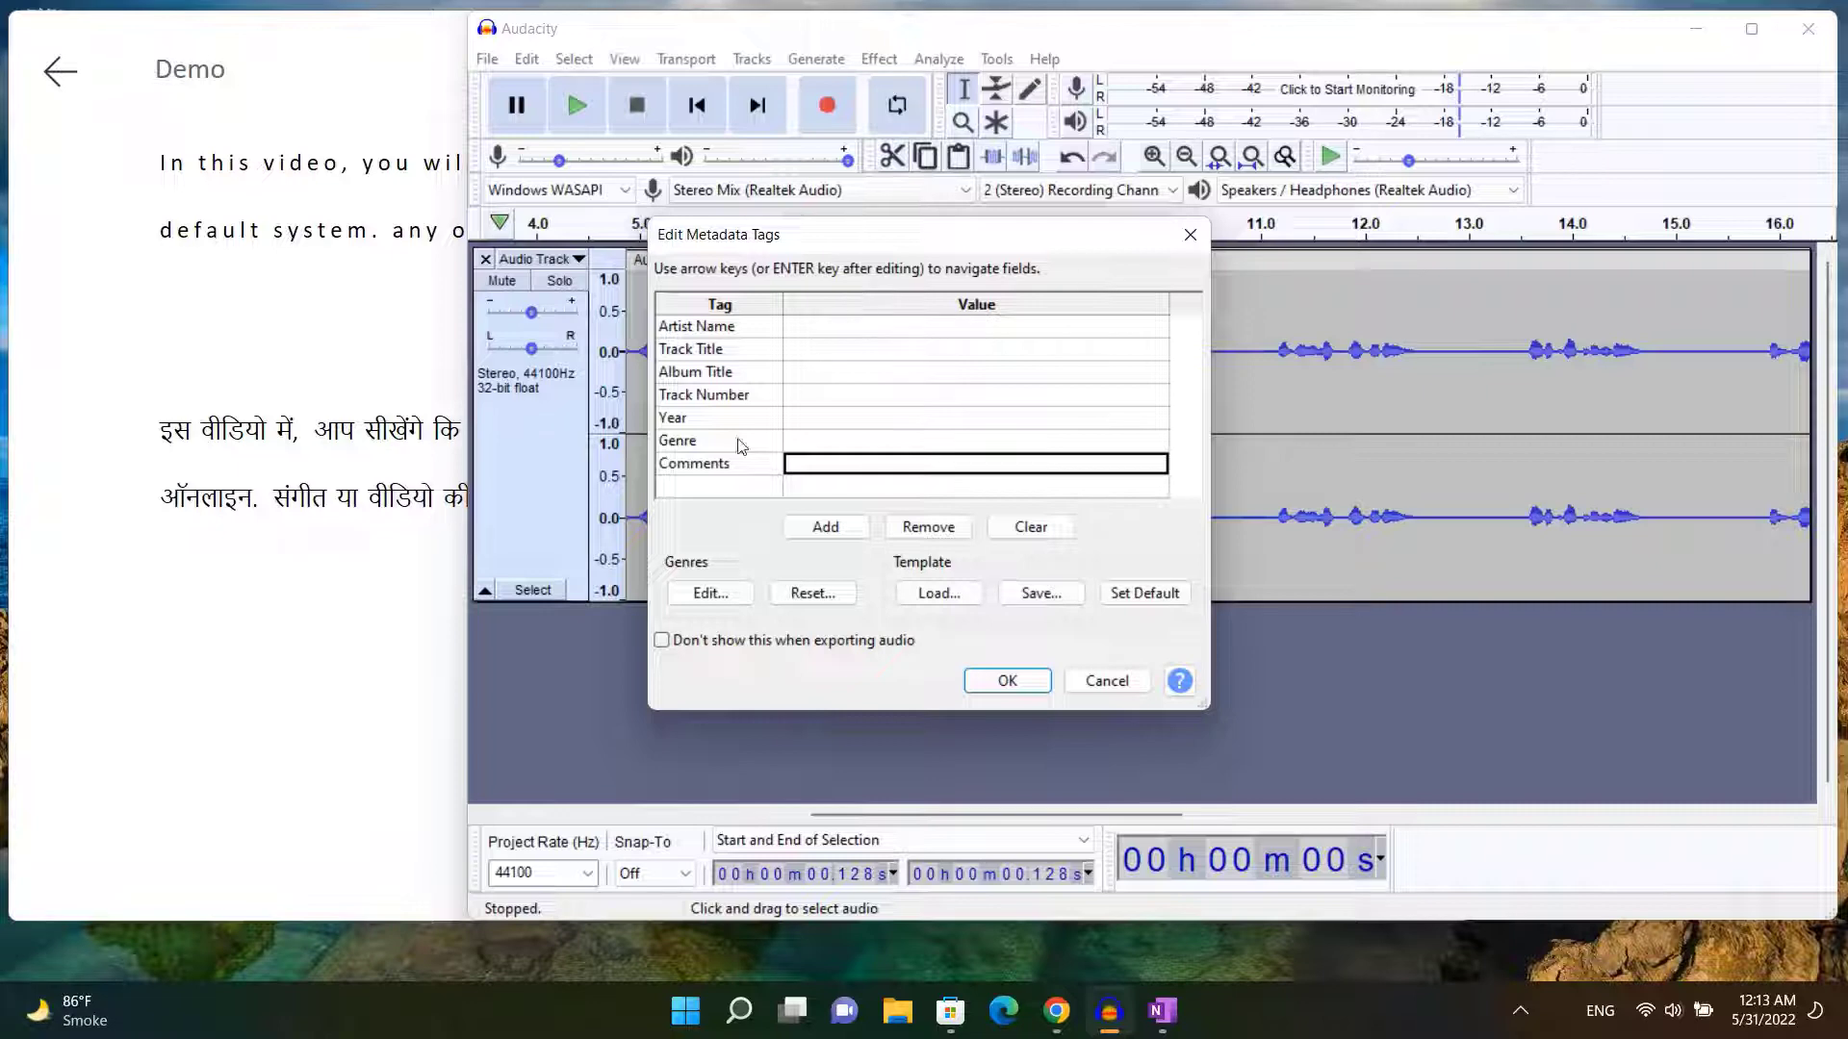
click(1006, 681)
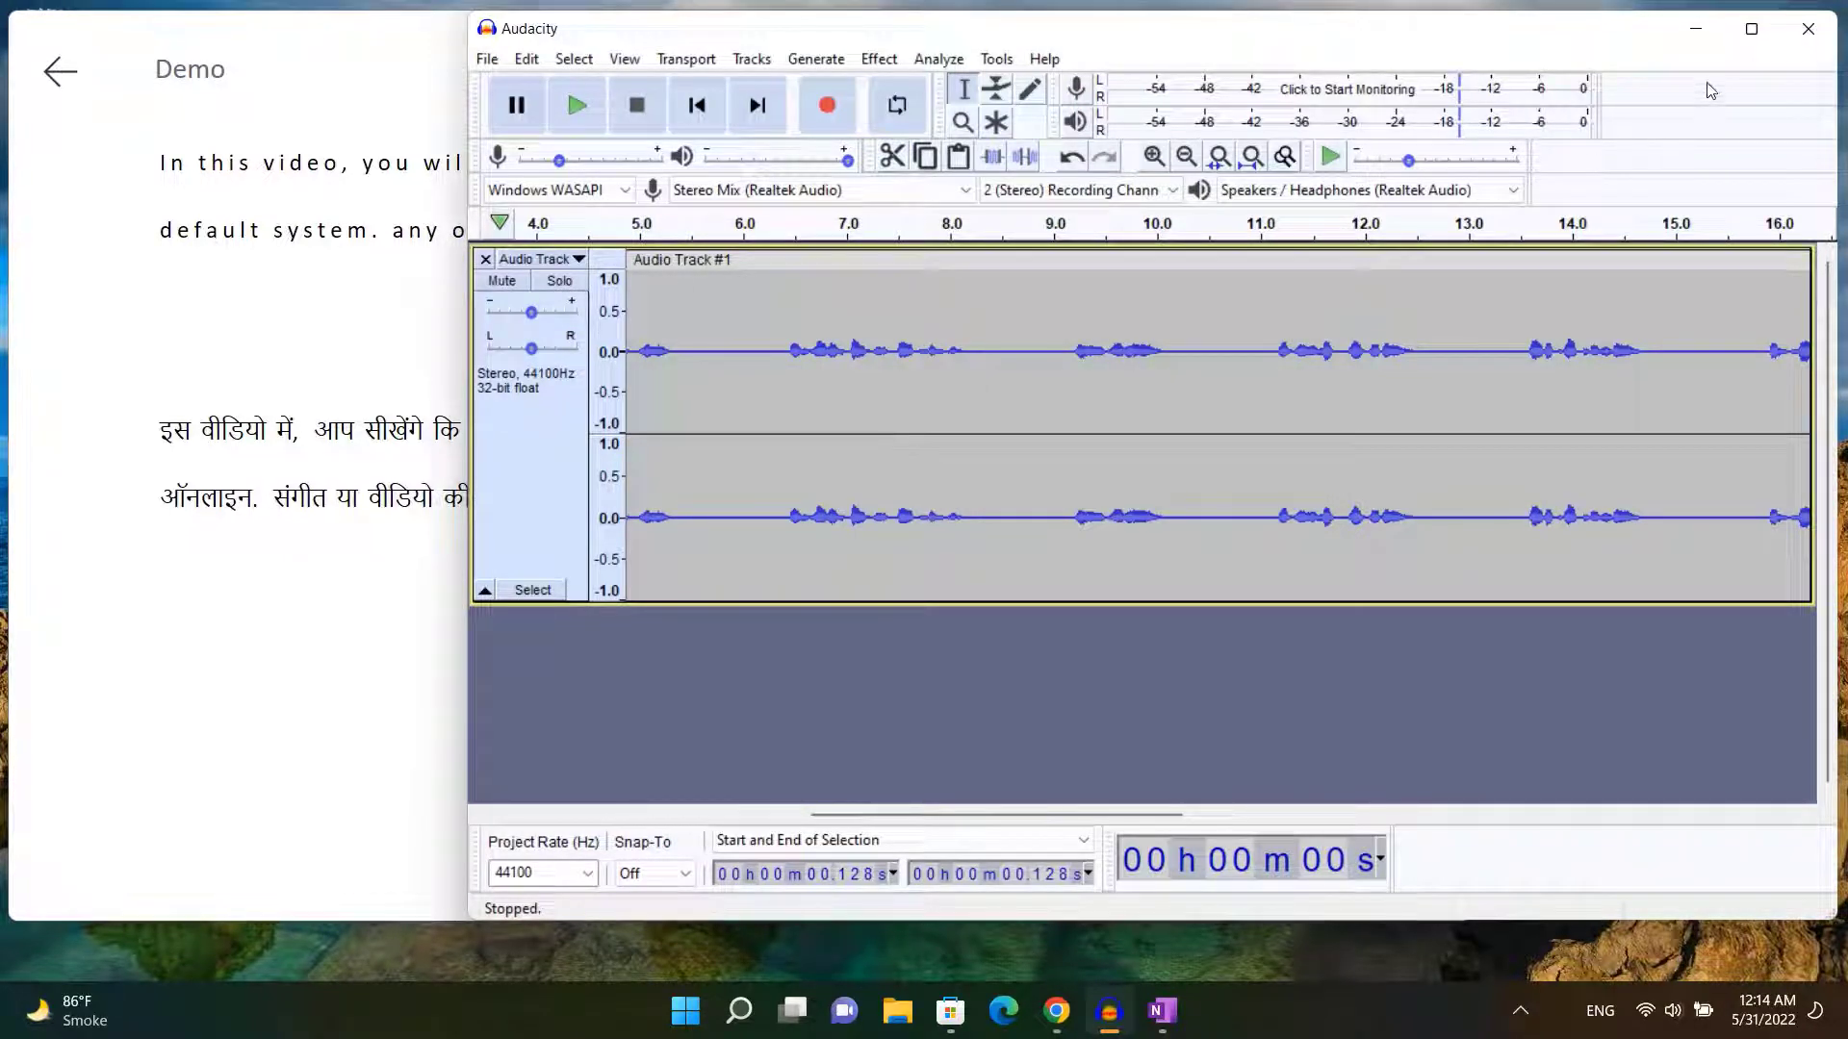
- Open the Downloads folder in File Explorer, play "Demo mp3" to check it, and close the player and the folder
click(894, 1019)
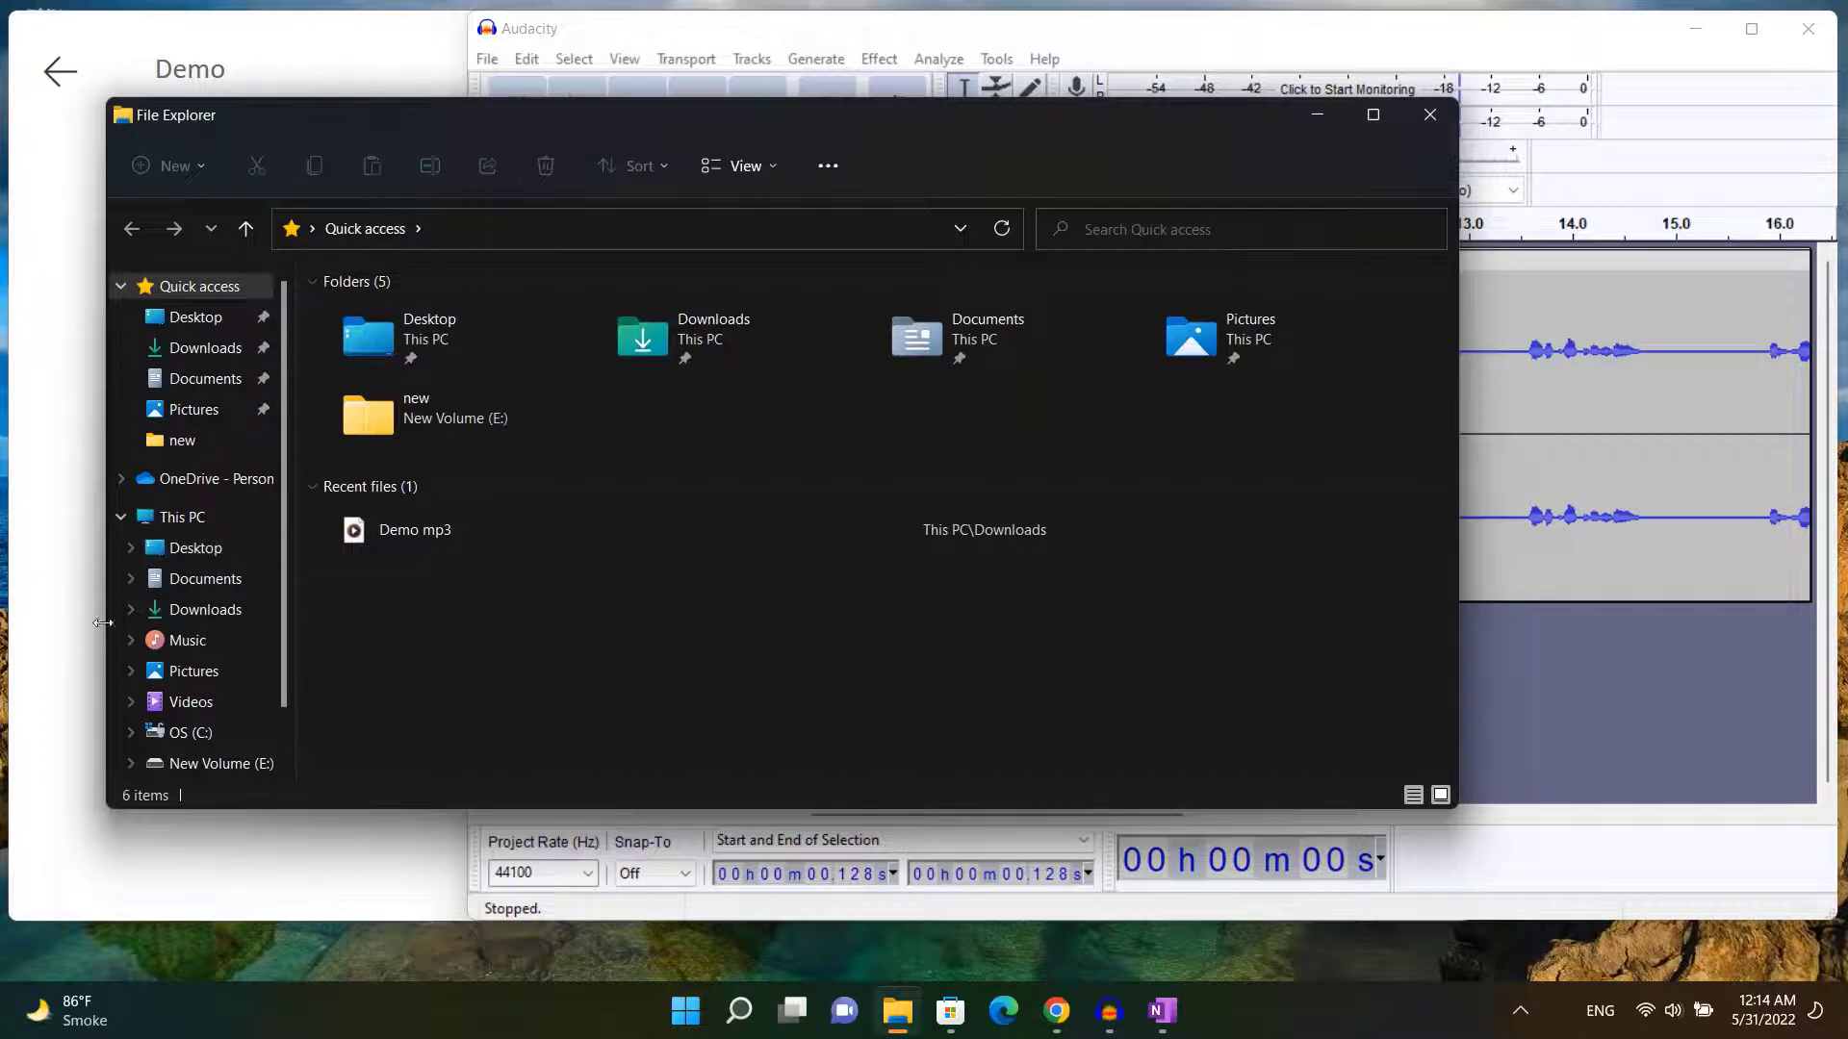
click(703, 344)
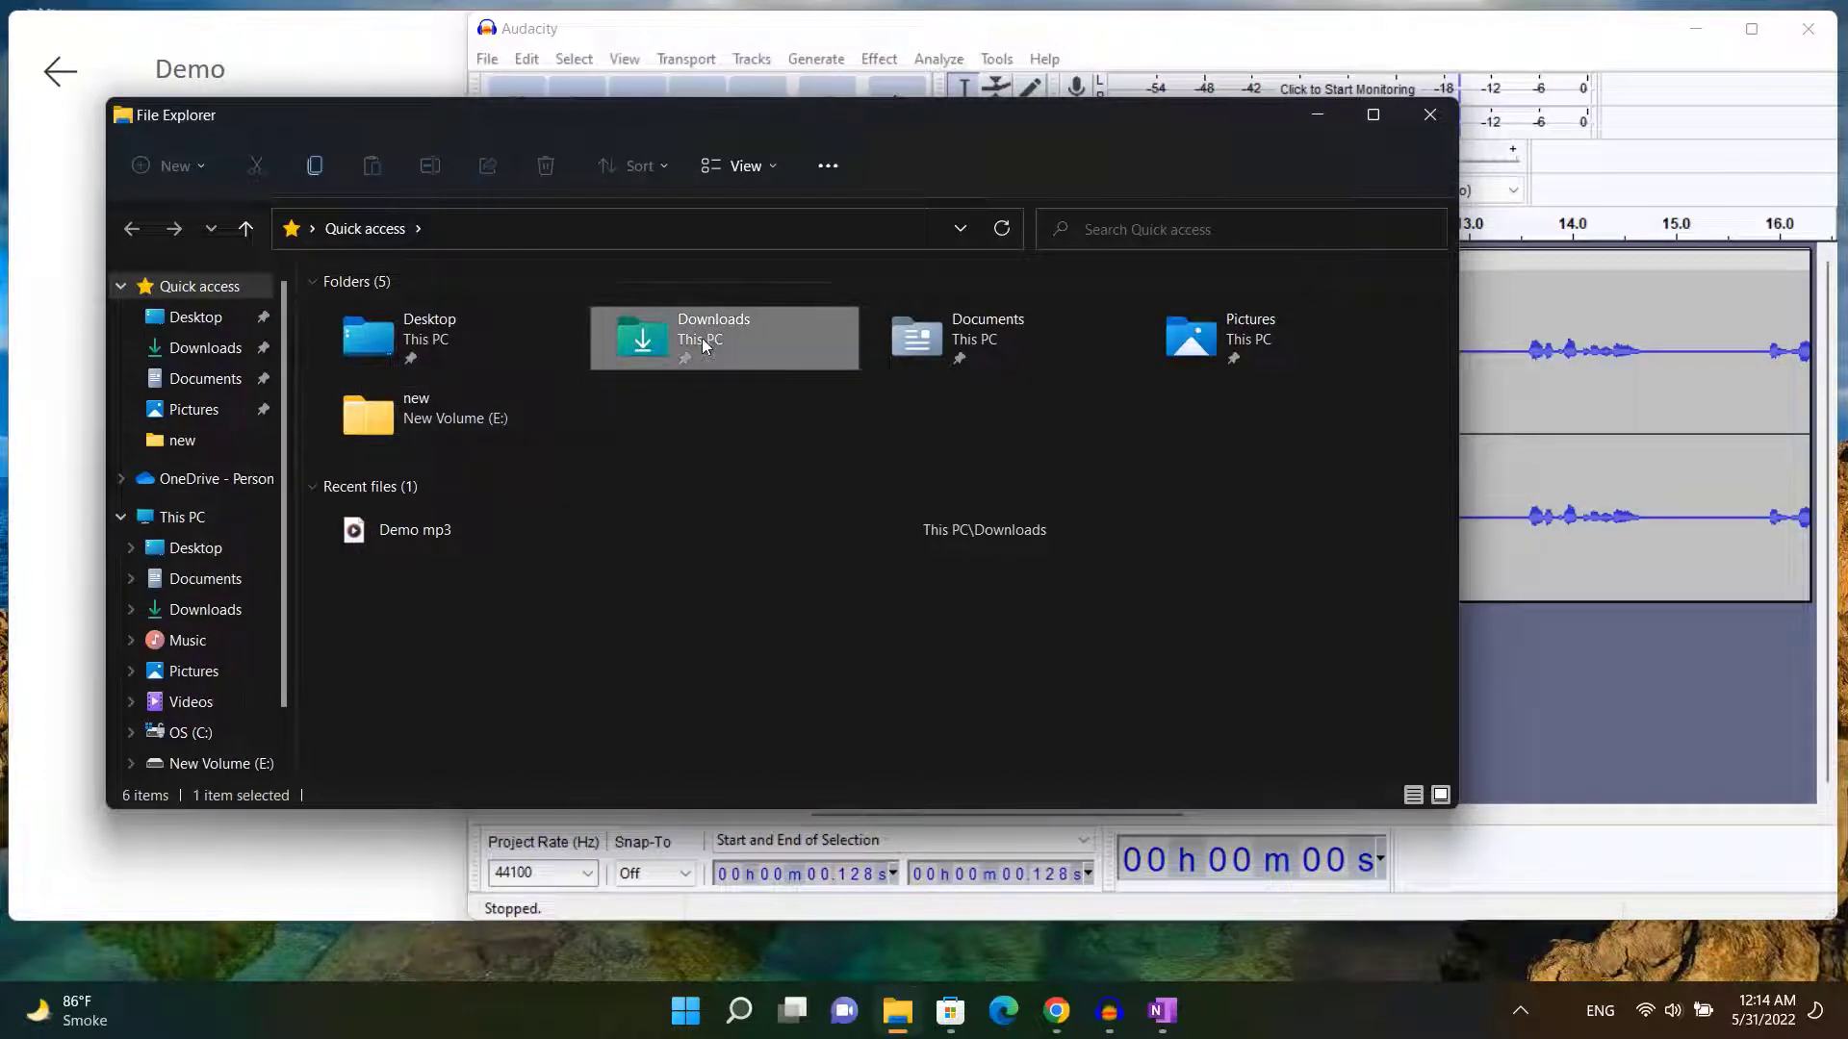
key(Return)
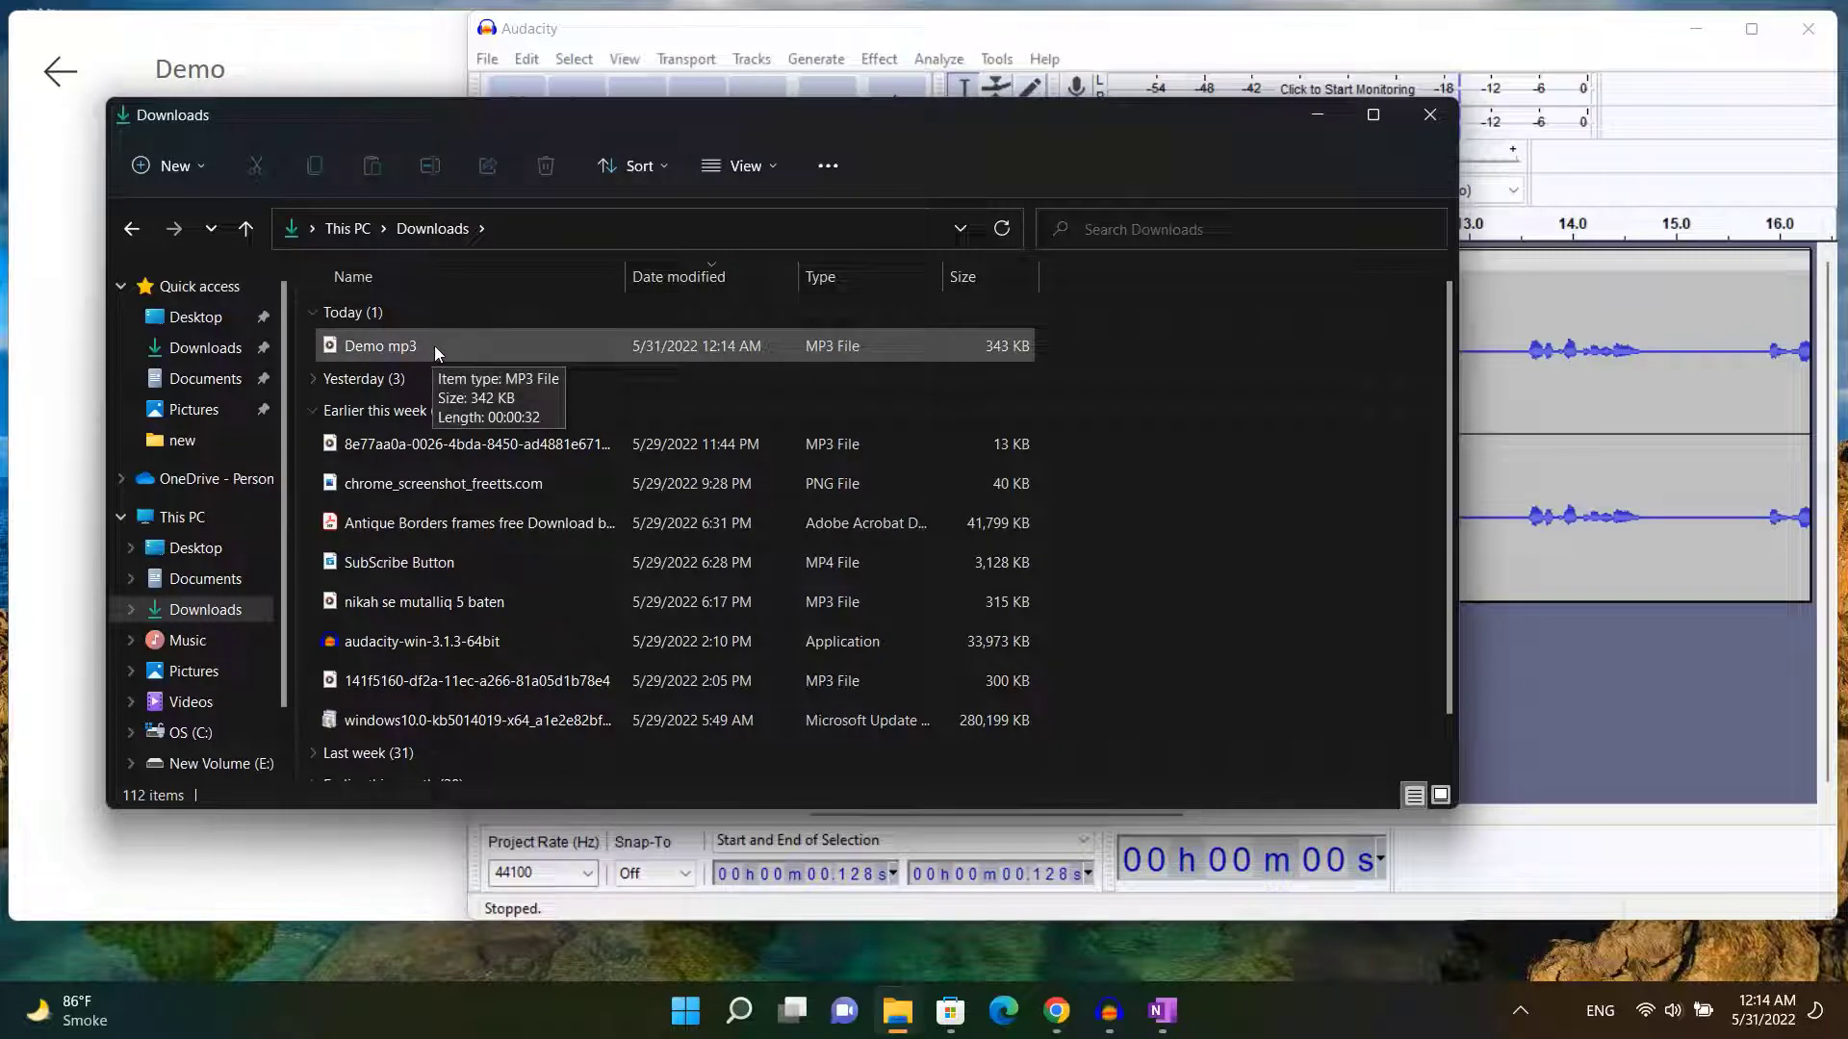
click(396, 352)
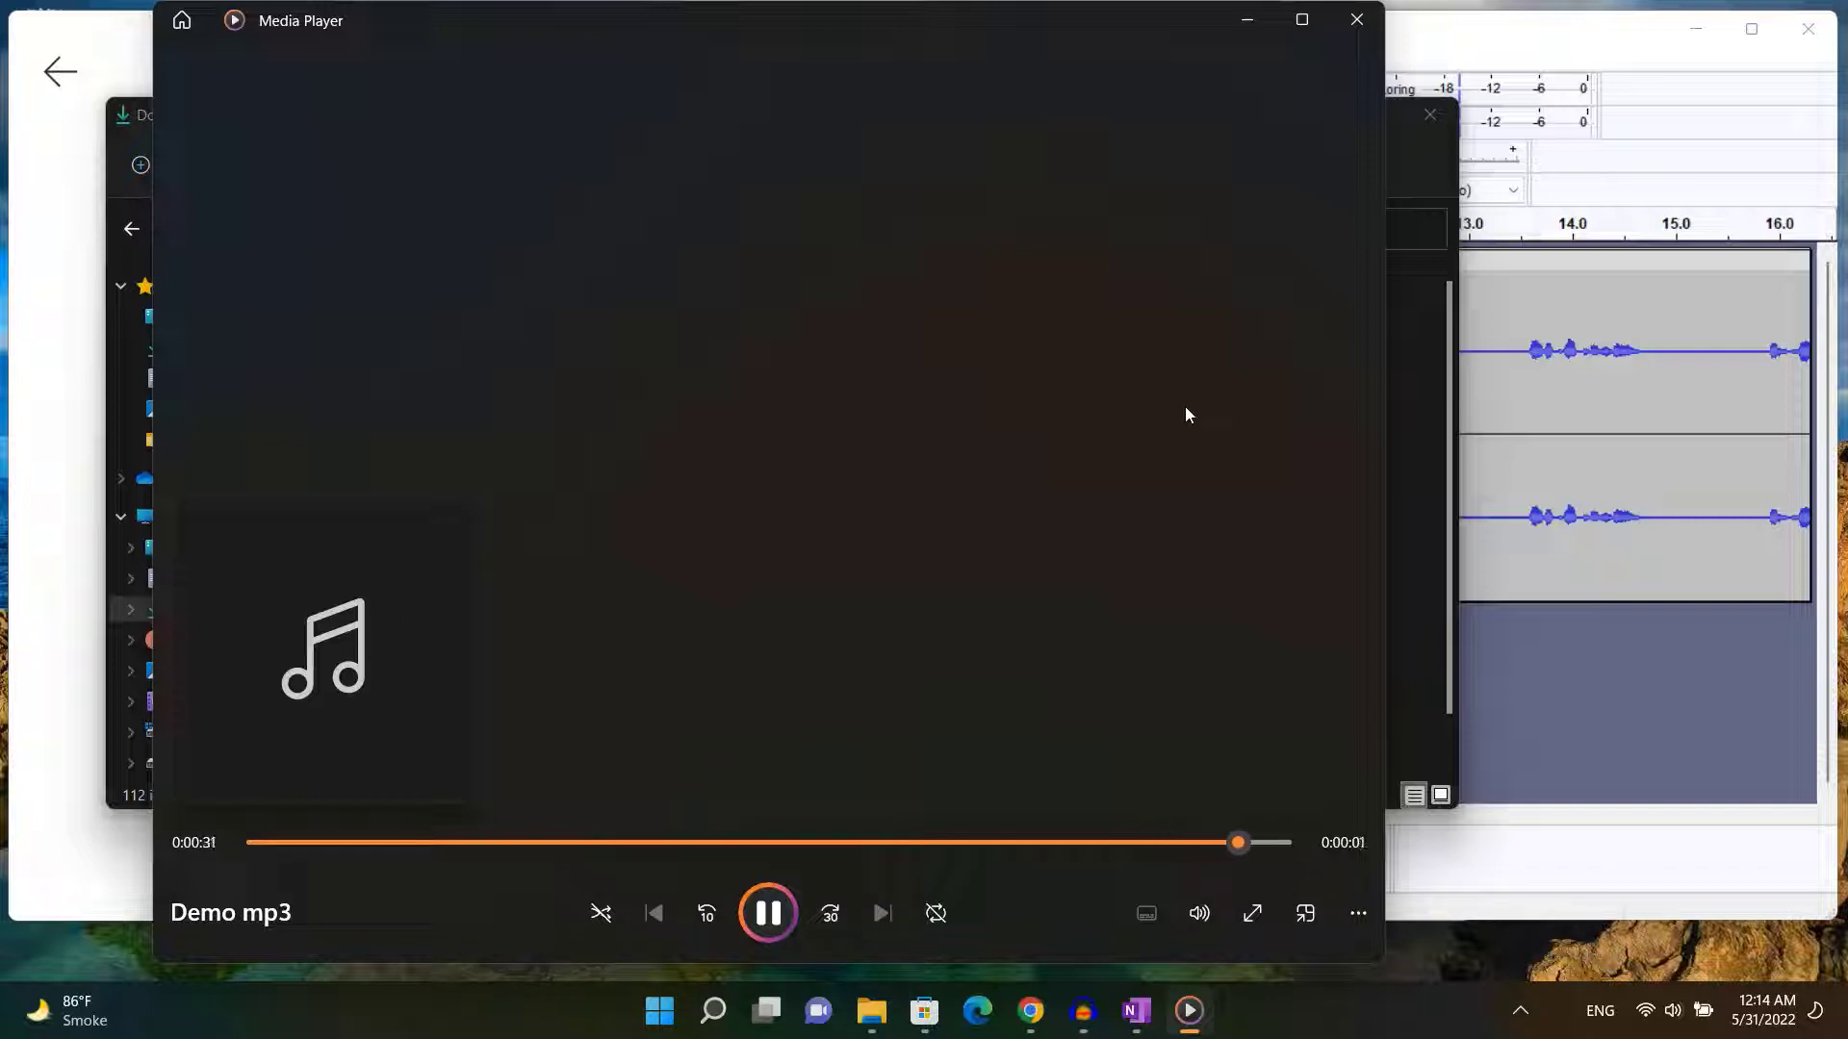
click(1355, 20)
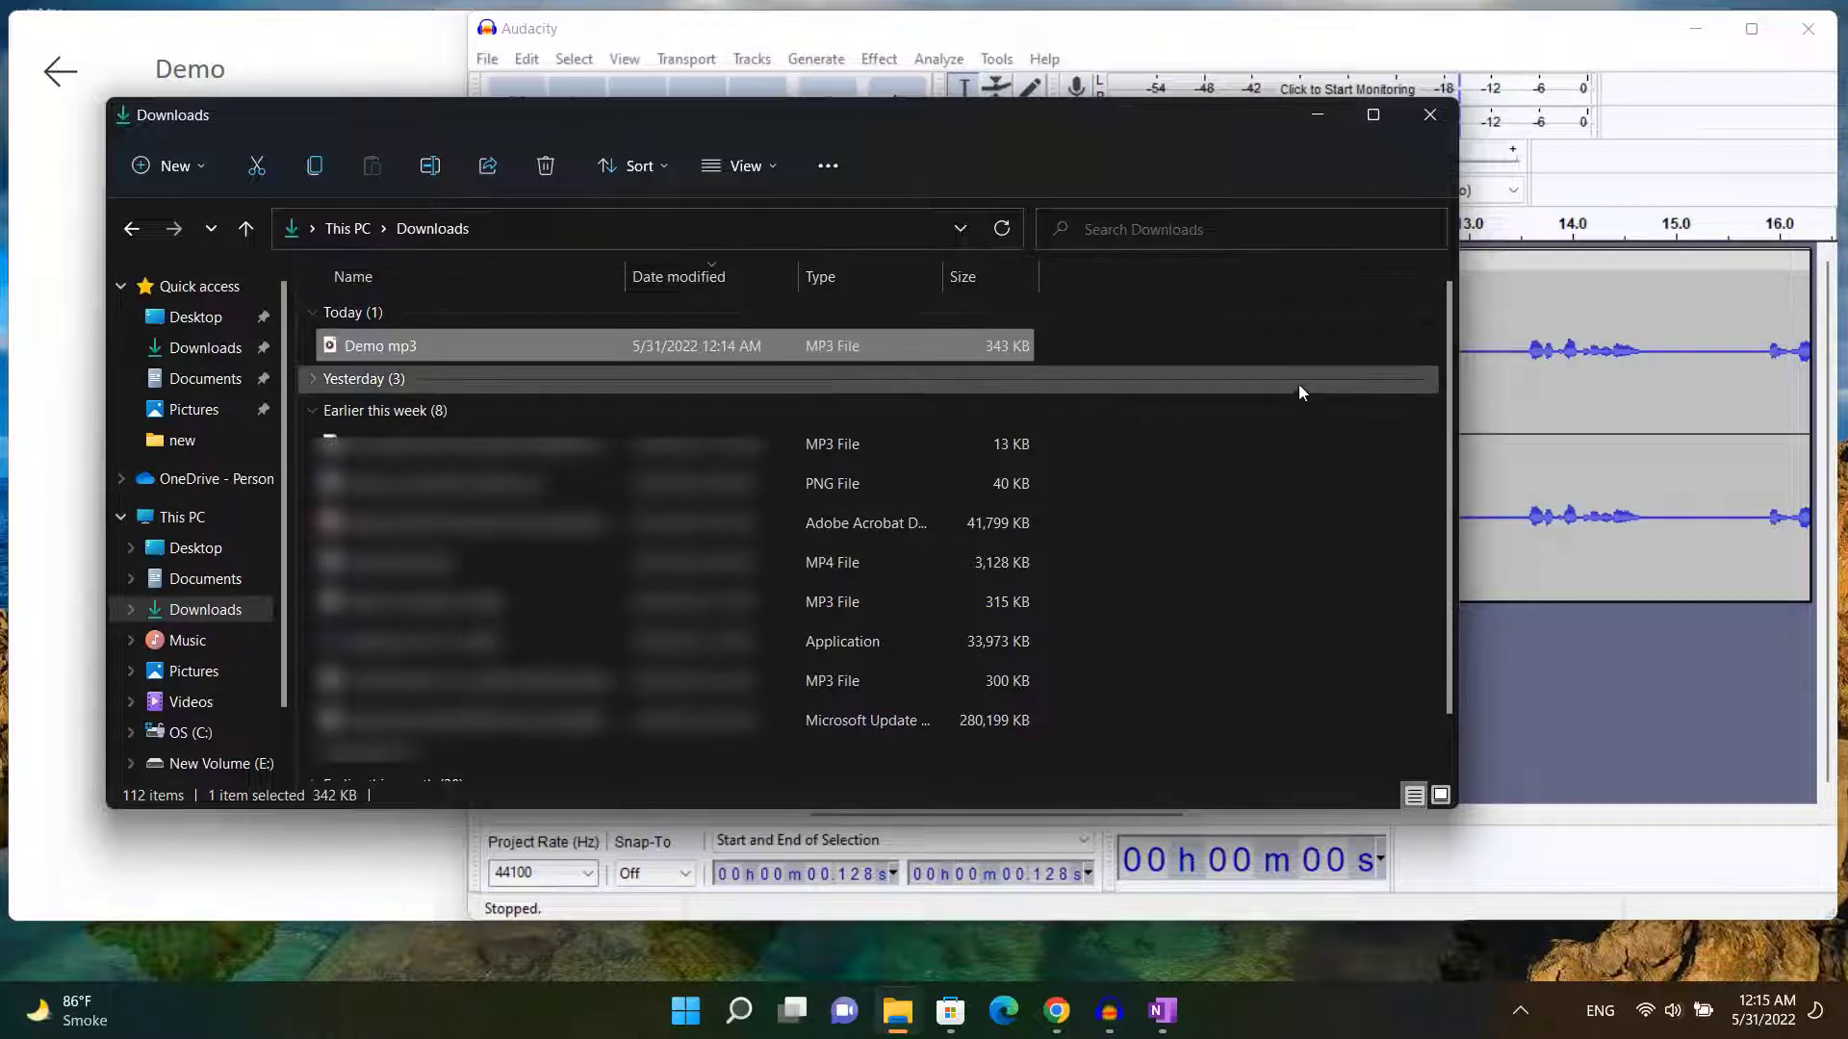
click(1428, 116)
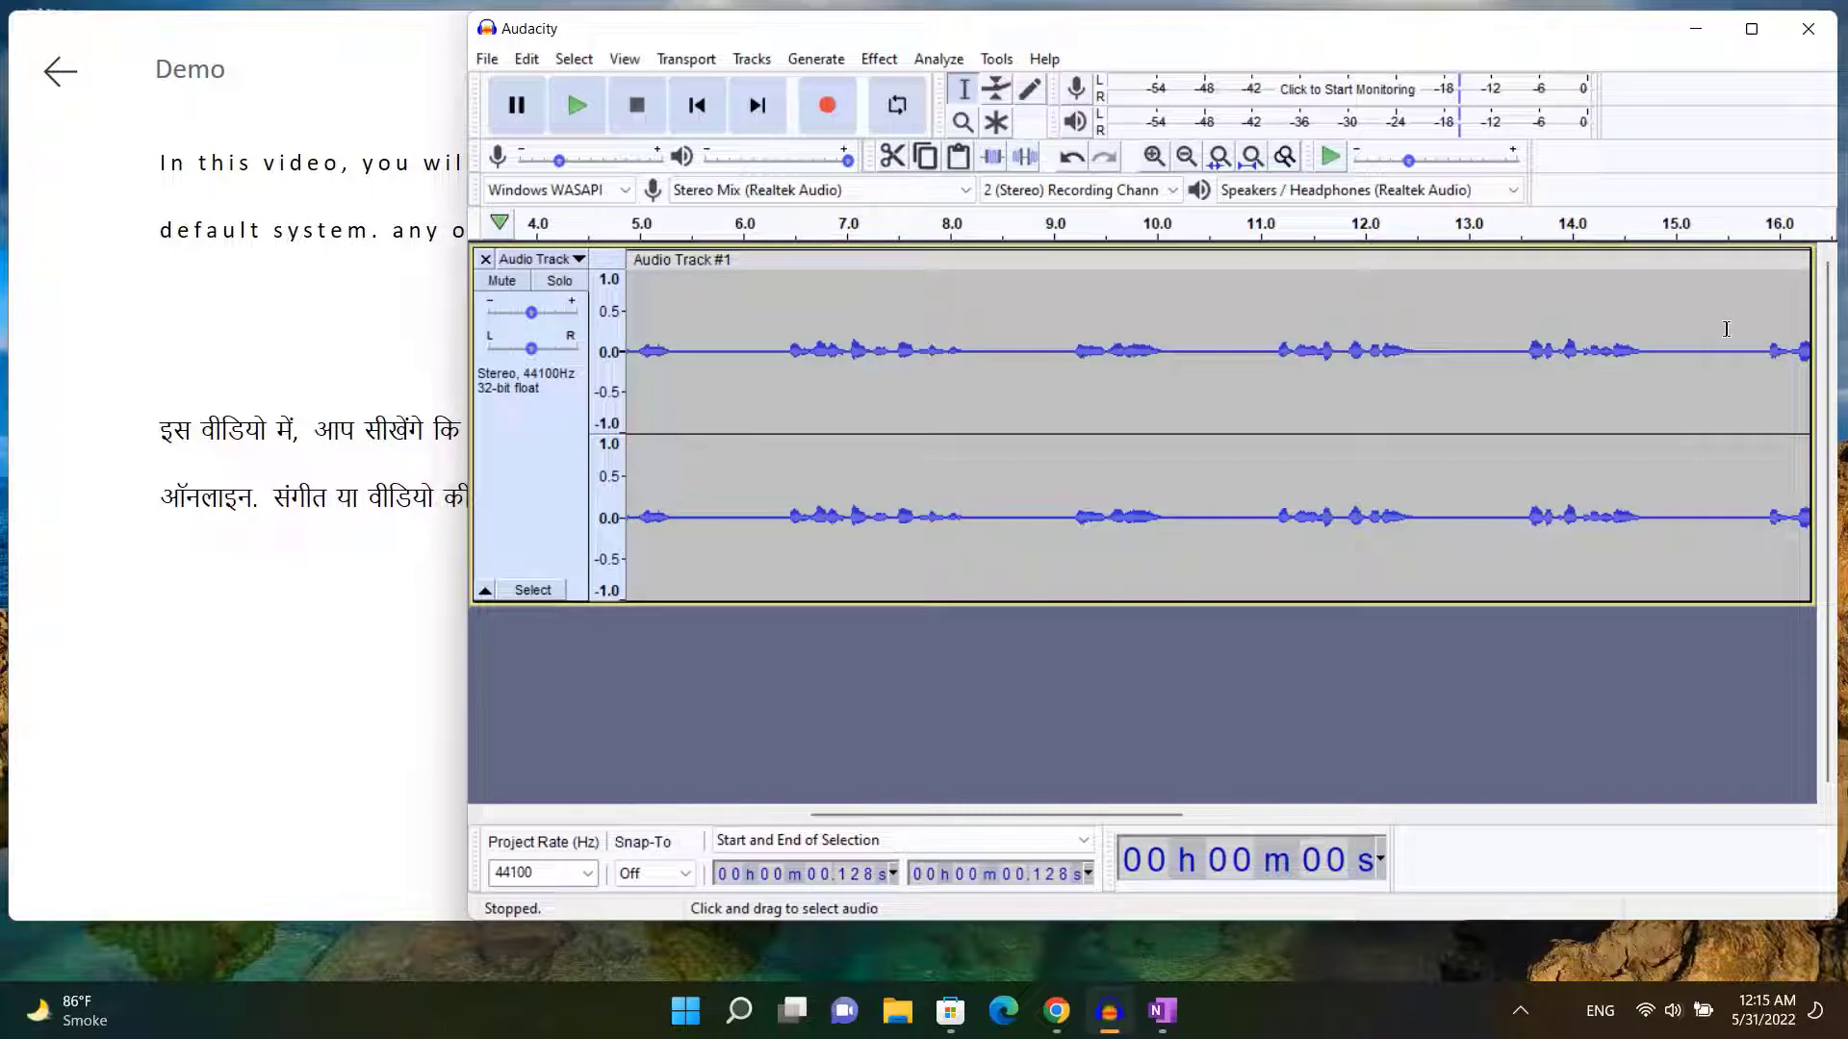
- Close Audacity without saving the project and close the OneNote reading window
click(1807, 31)
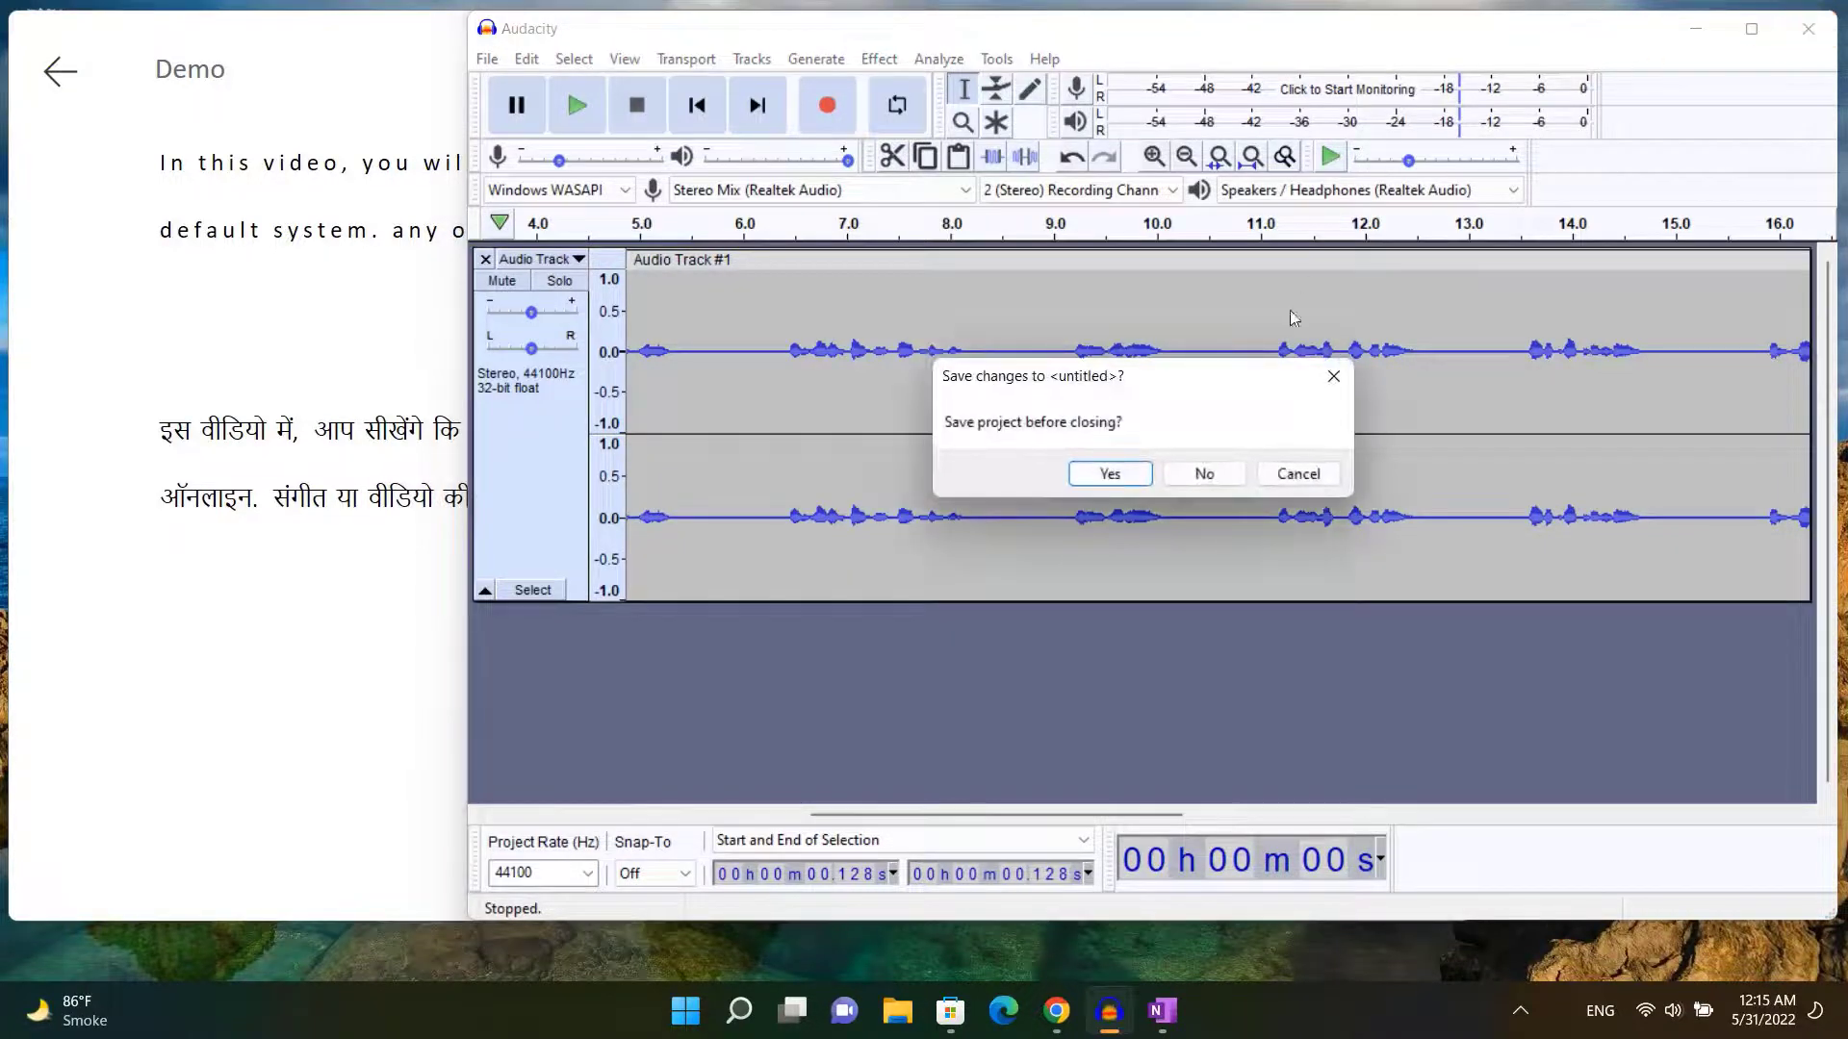
click(1199, 476)
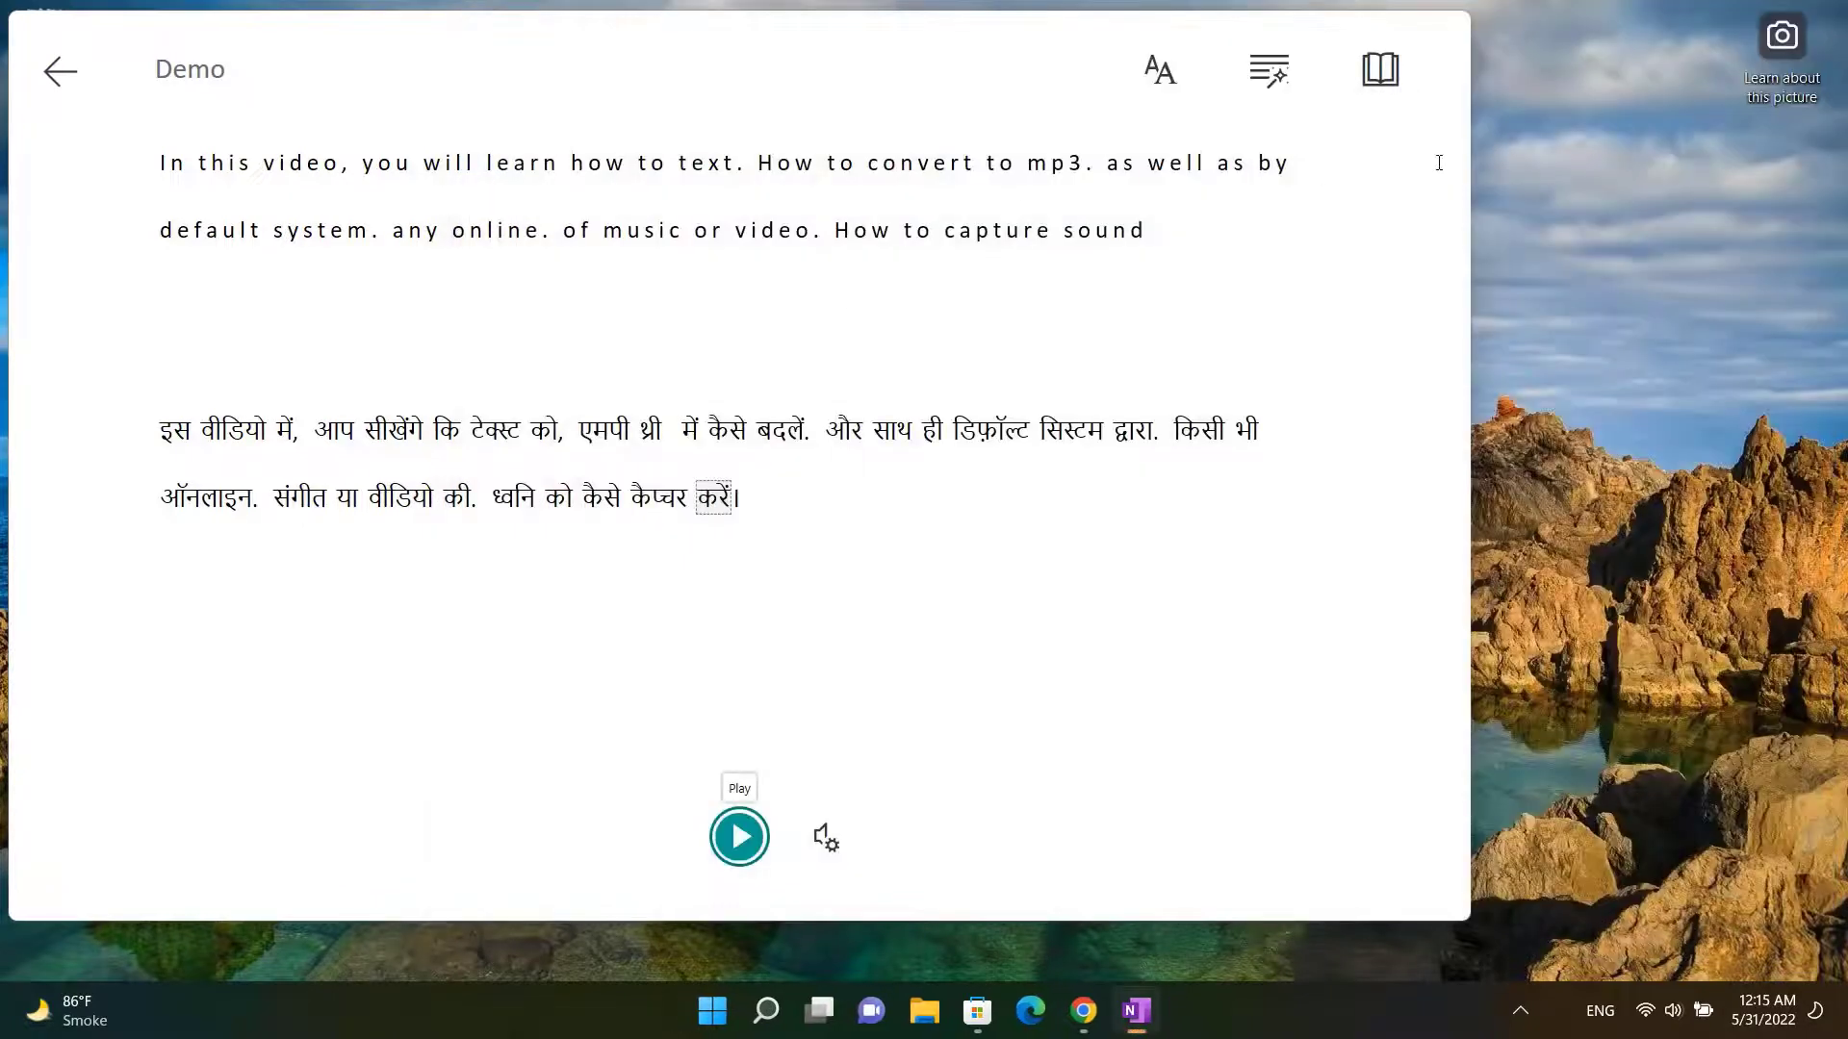
click(1451, 27)
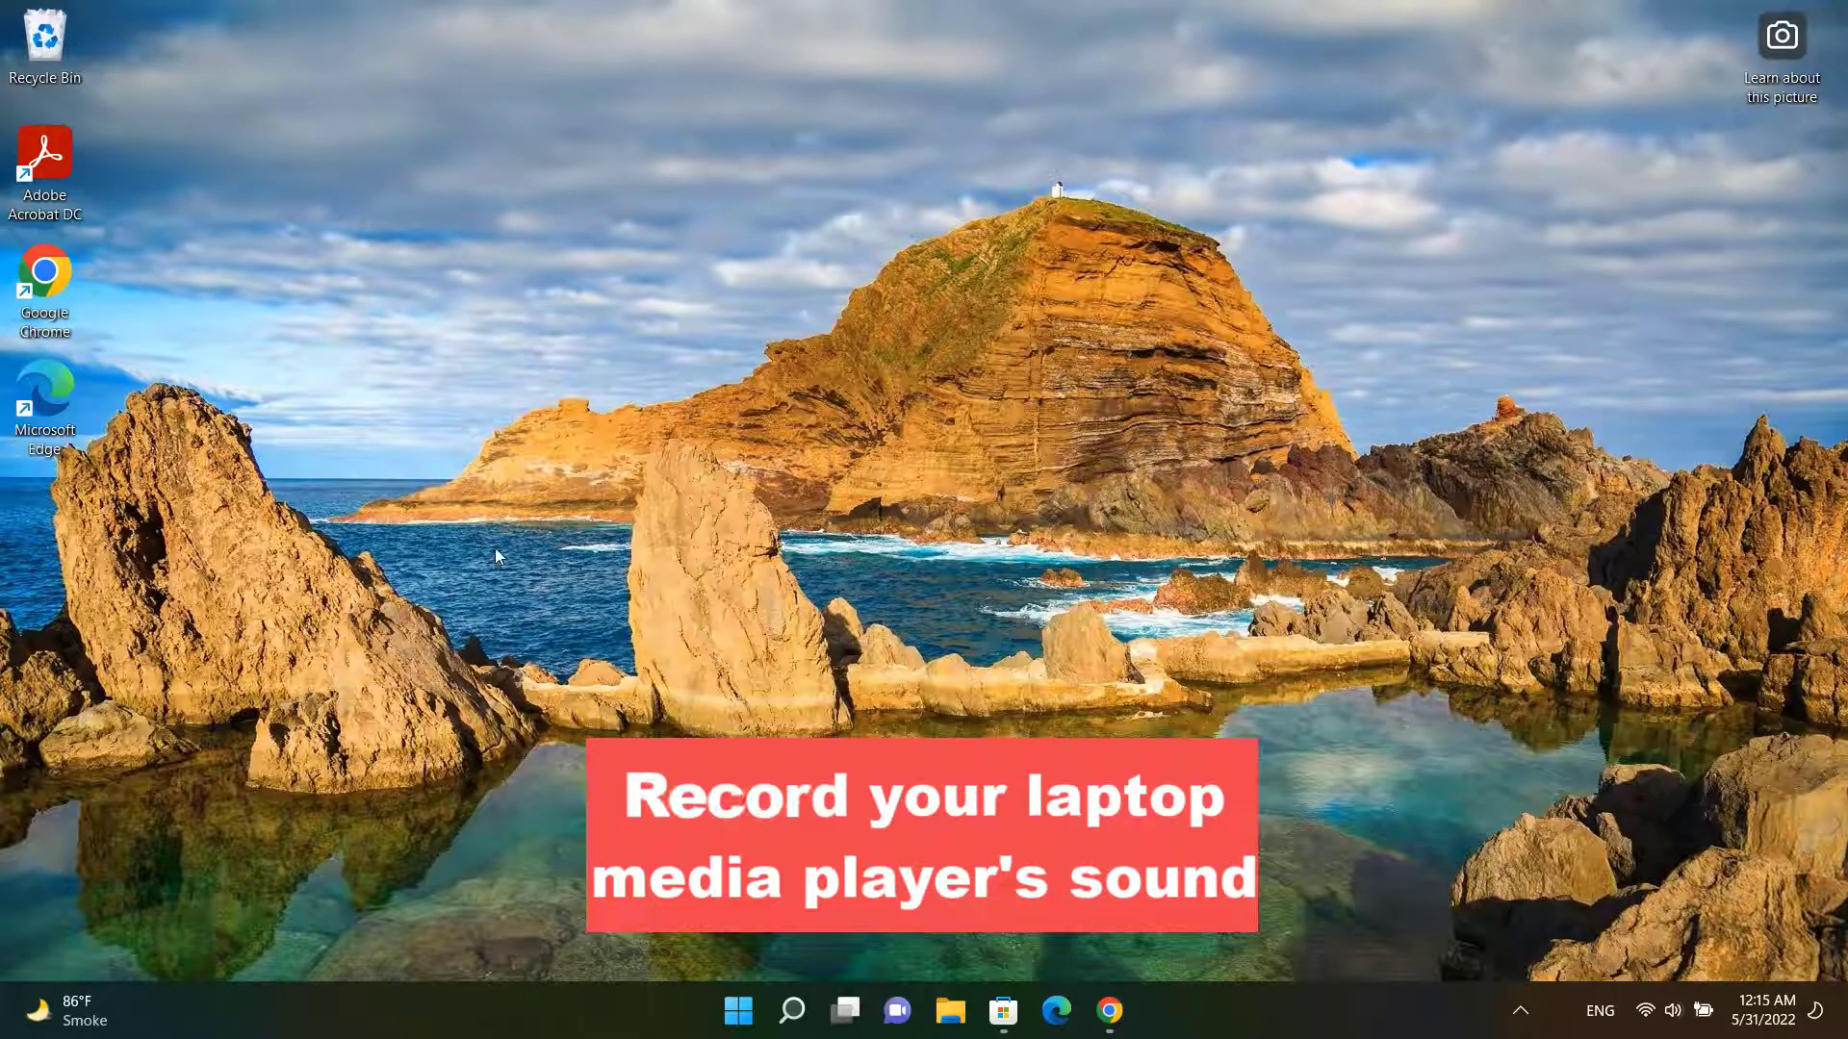
- Launch Audacity again and dismiss its welcome message
click(738, 1011)
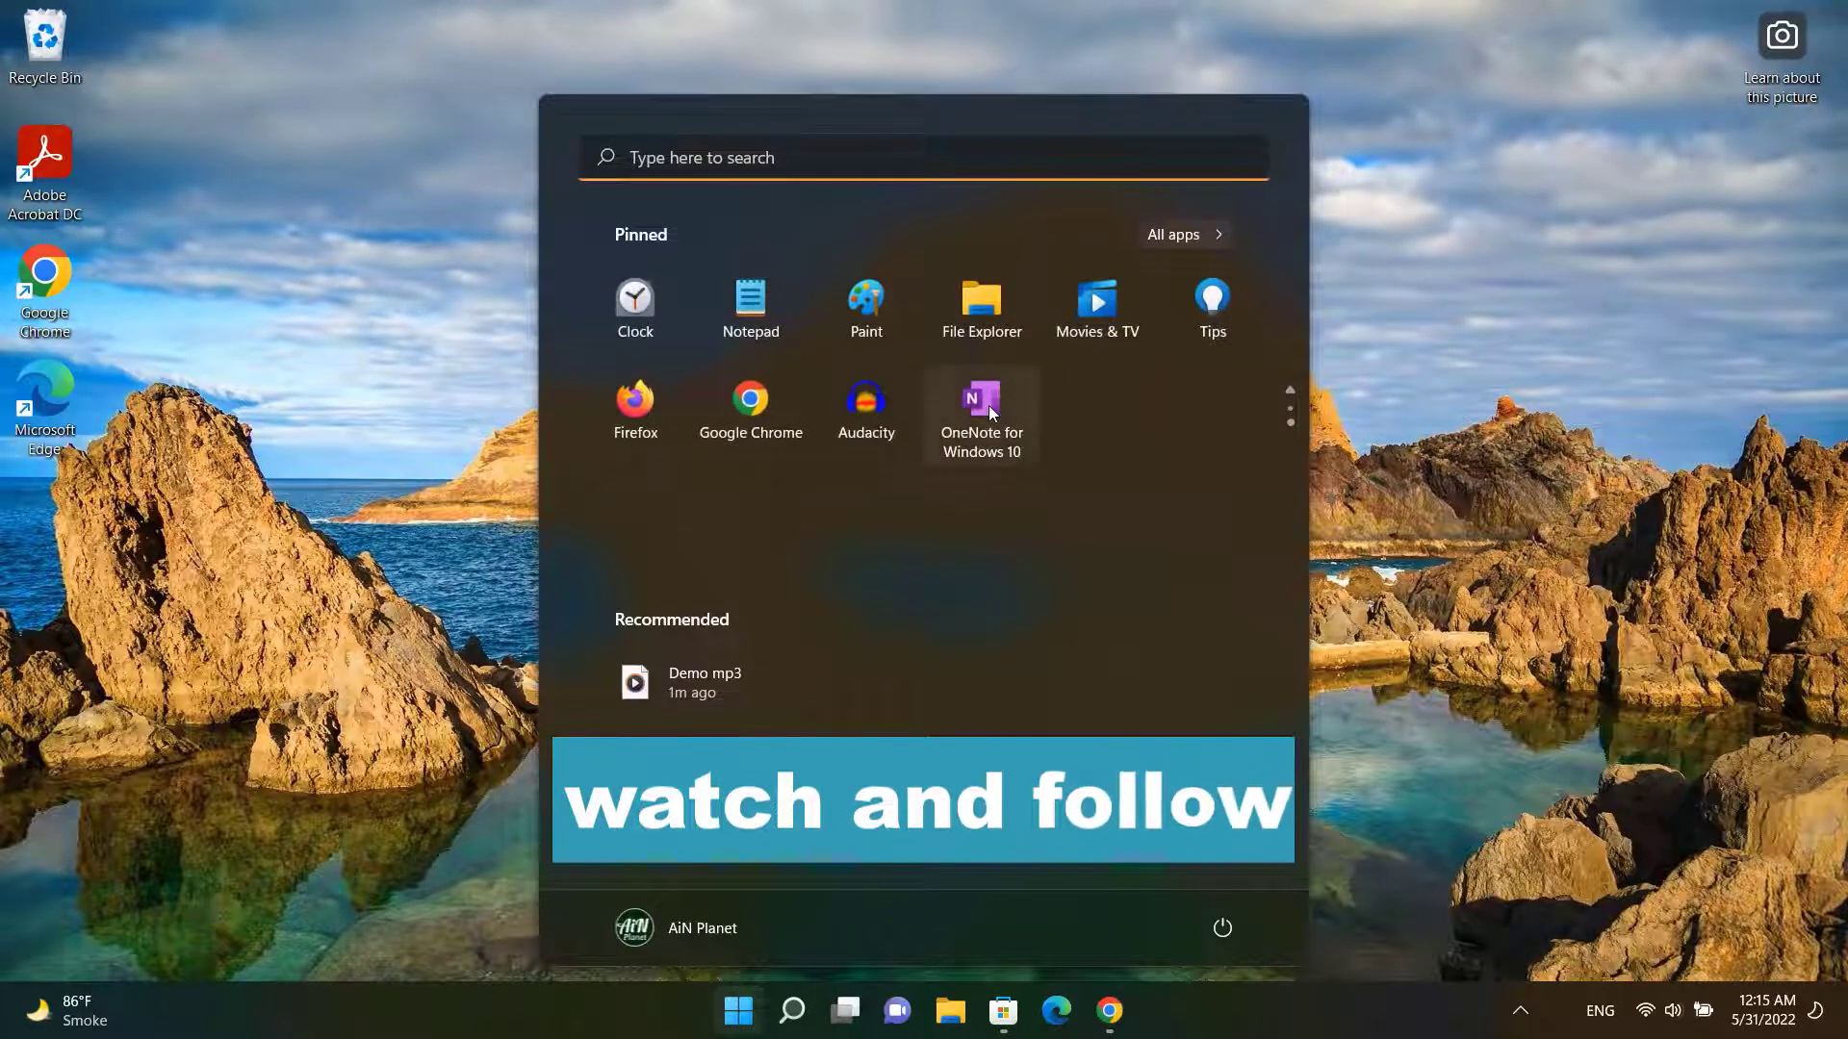
click(866, 399)
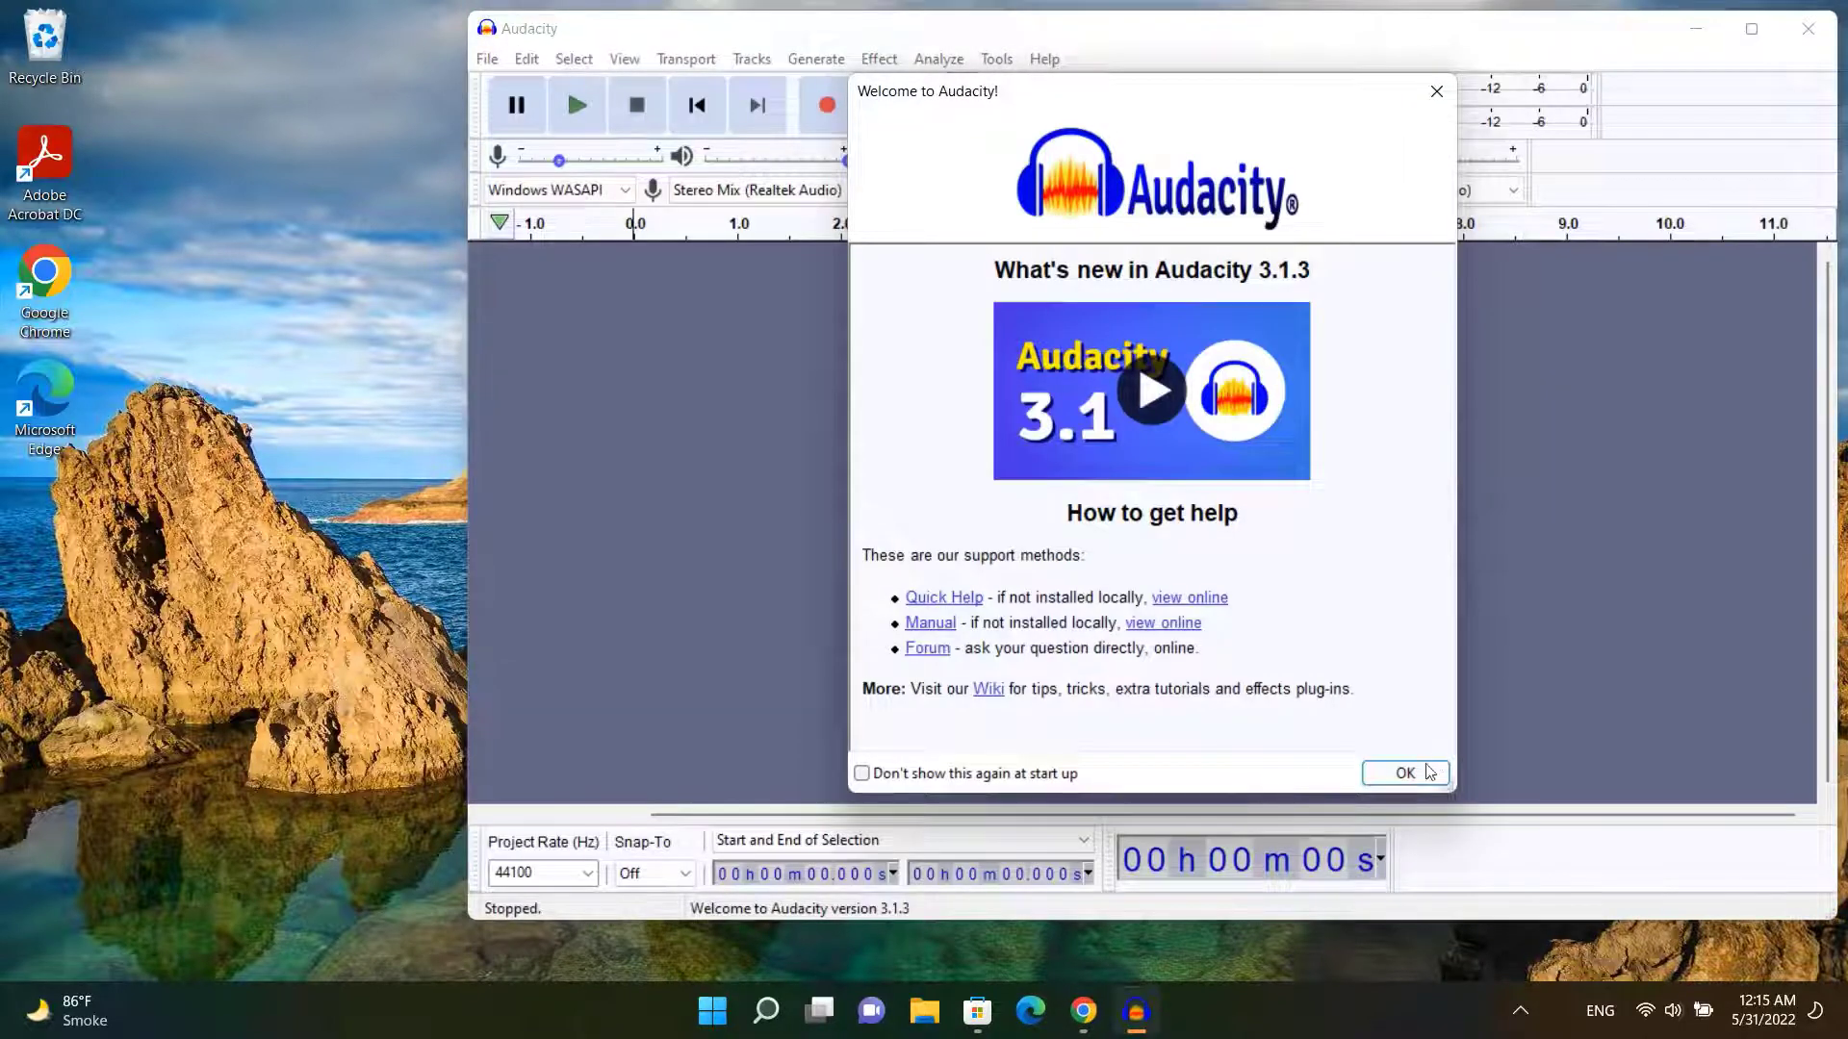
click(1405, 773)
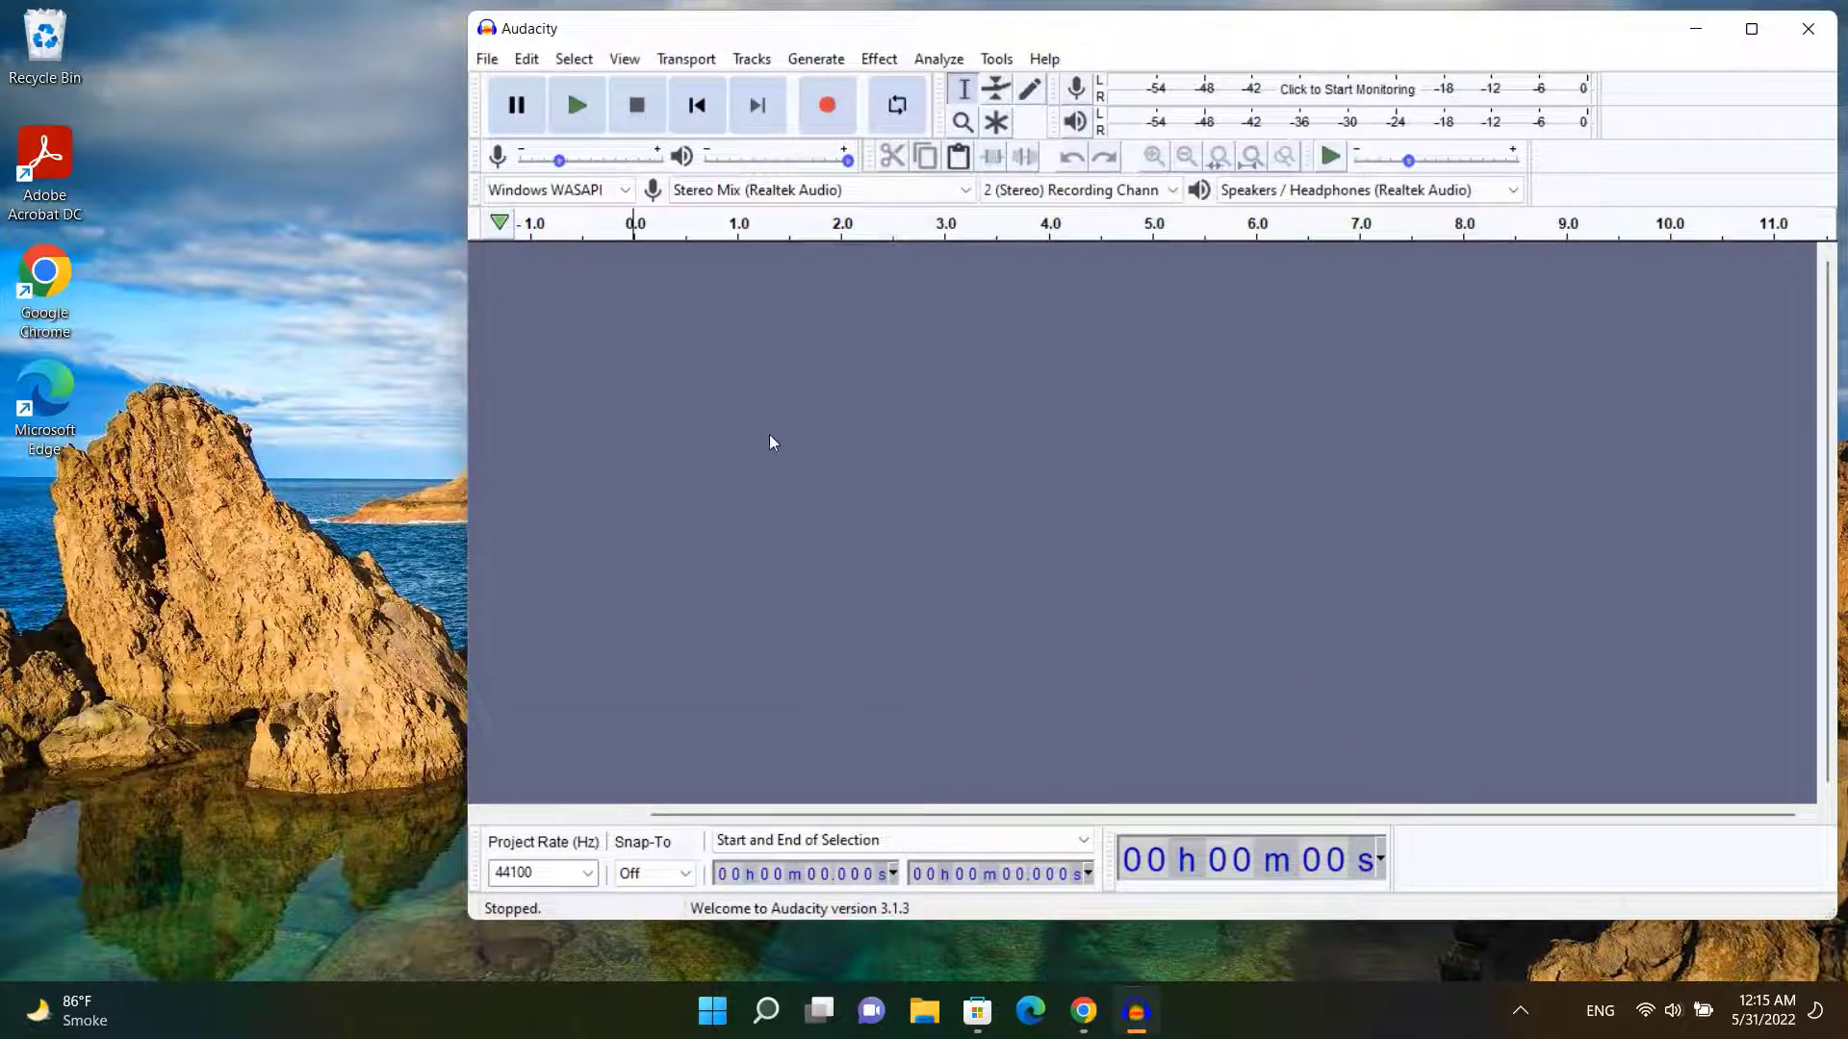
- Open the Downloads folder in File Explorer and expand the Yesterday group of files
click(916, 1010)
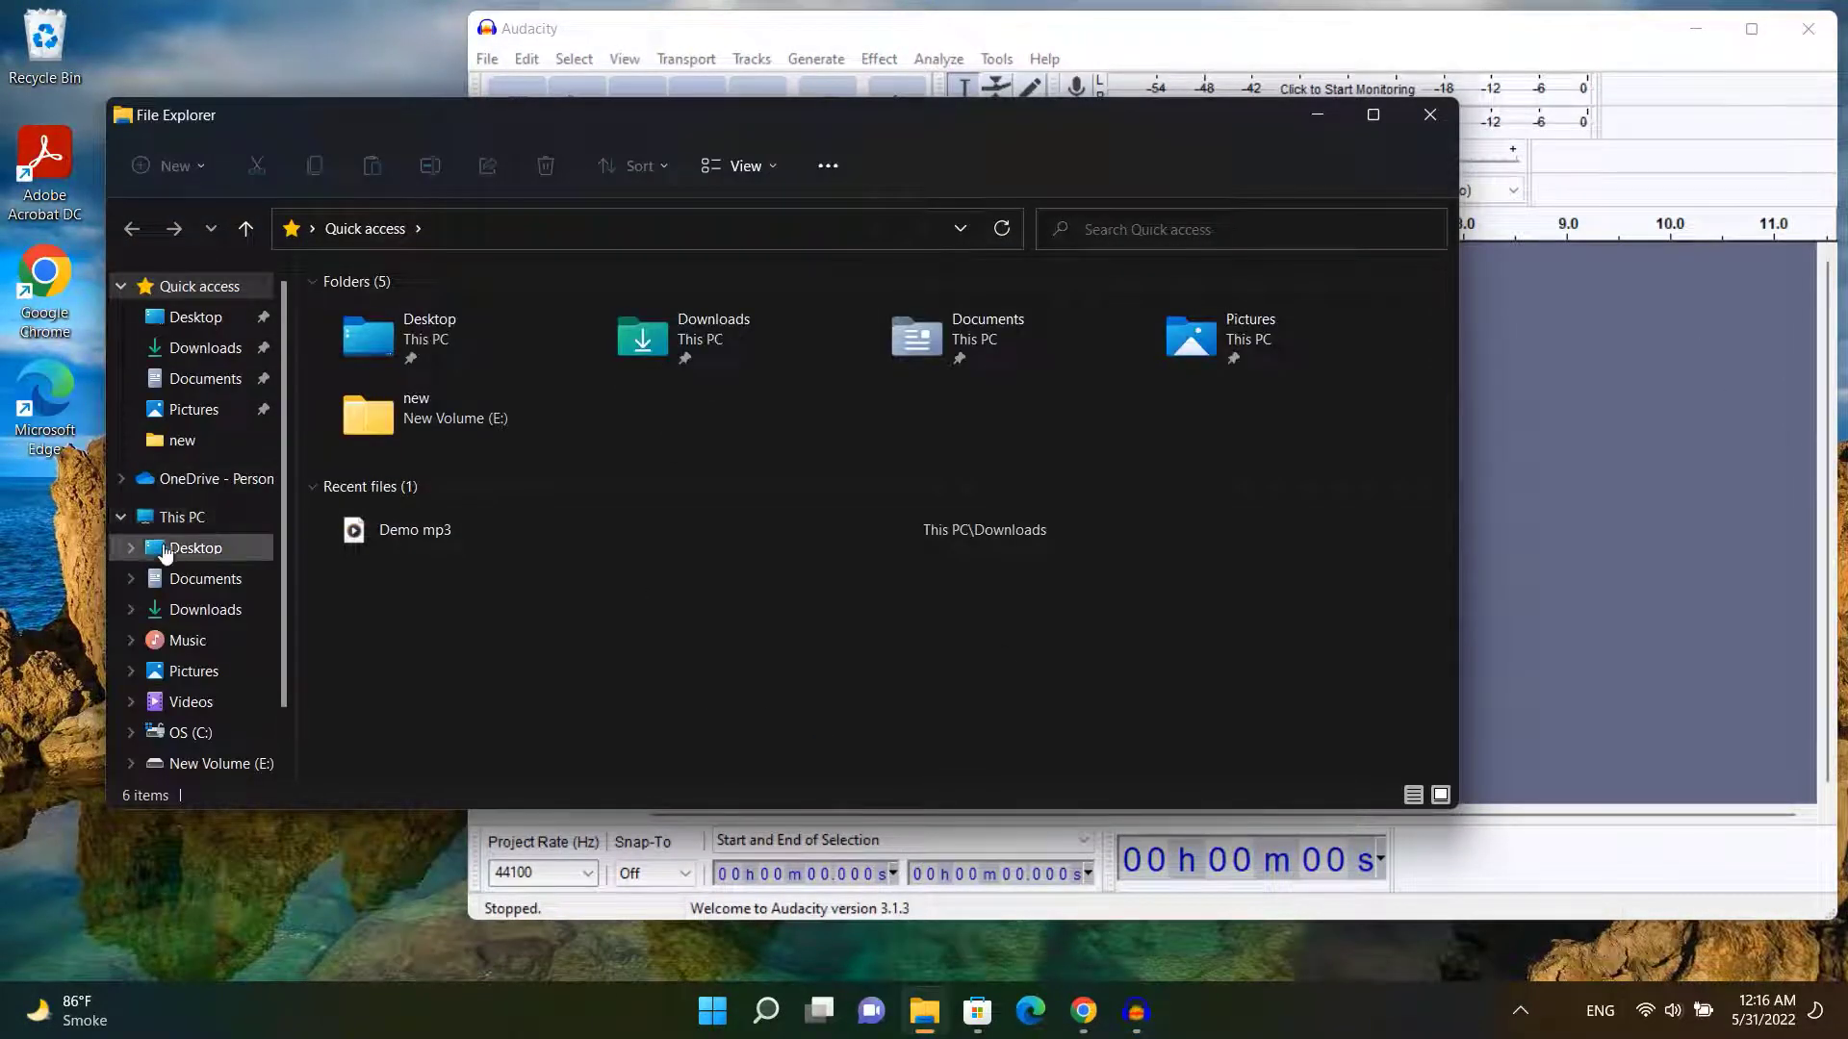
click(193, 518)
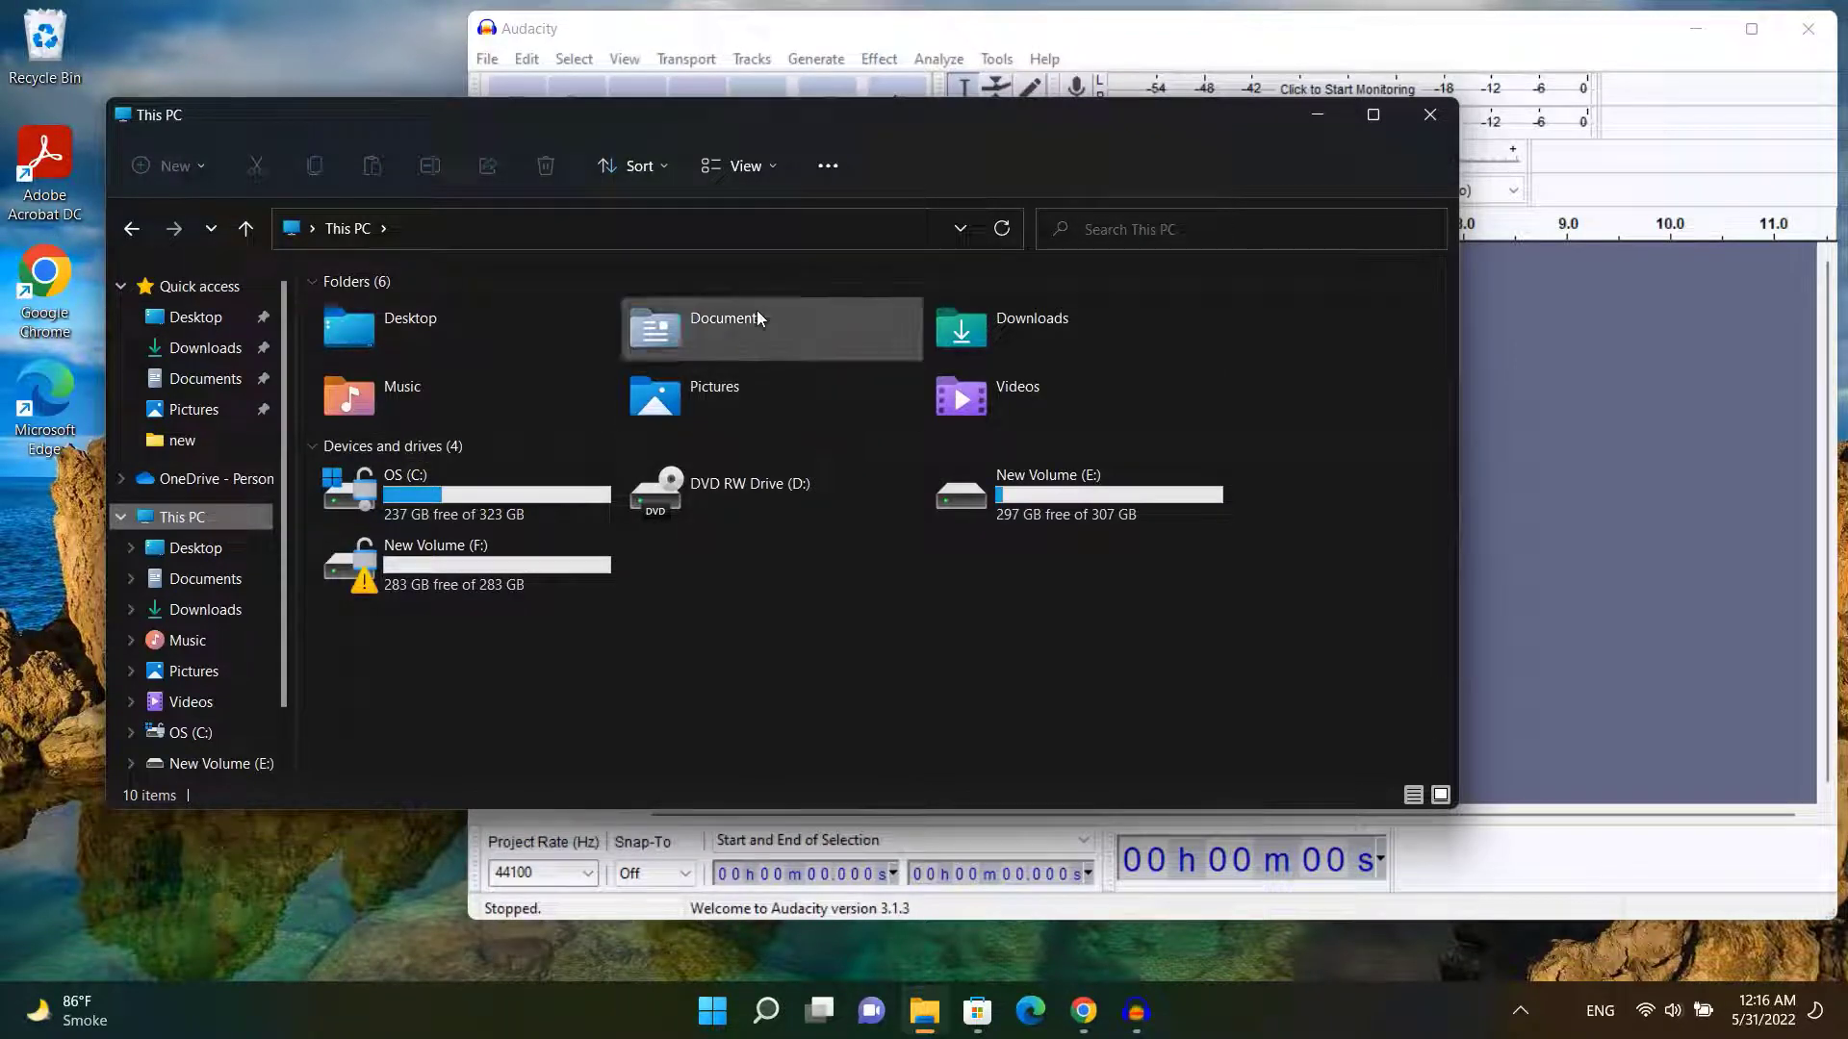
click(1024, 325)
double_click(1024, 326)
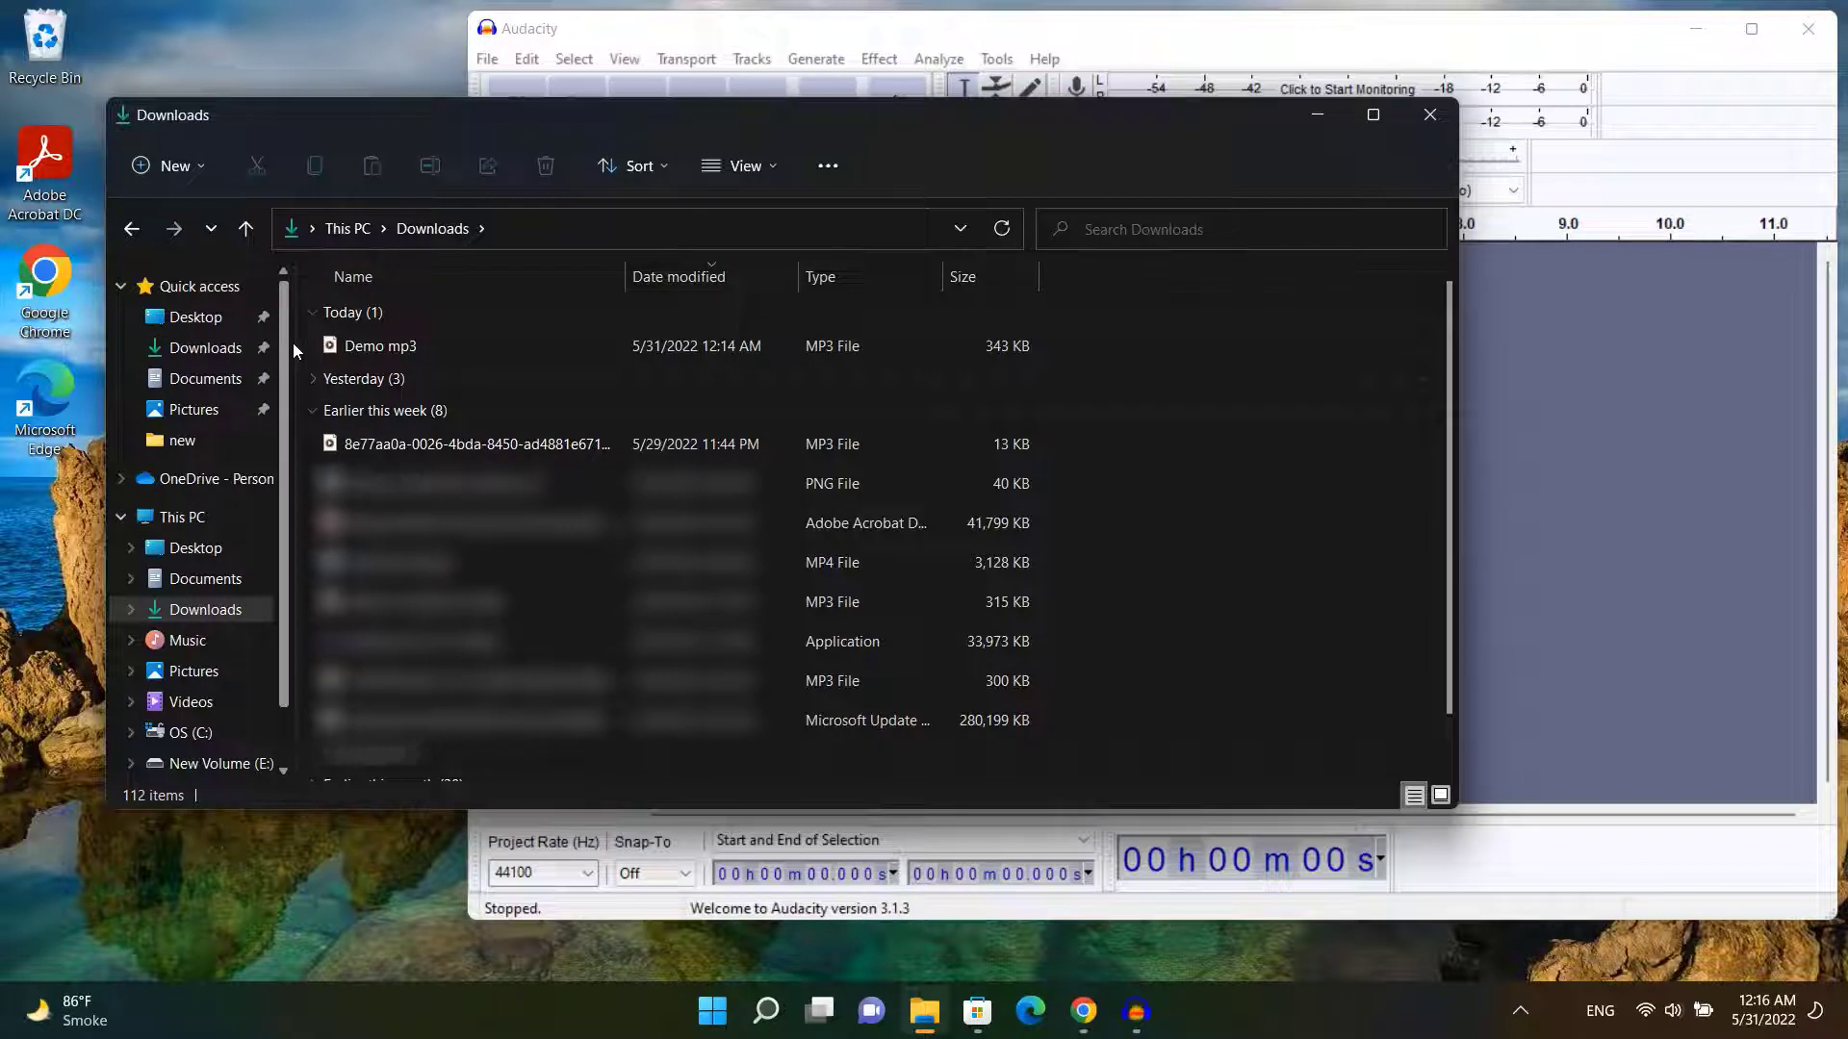
click(308, 377)
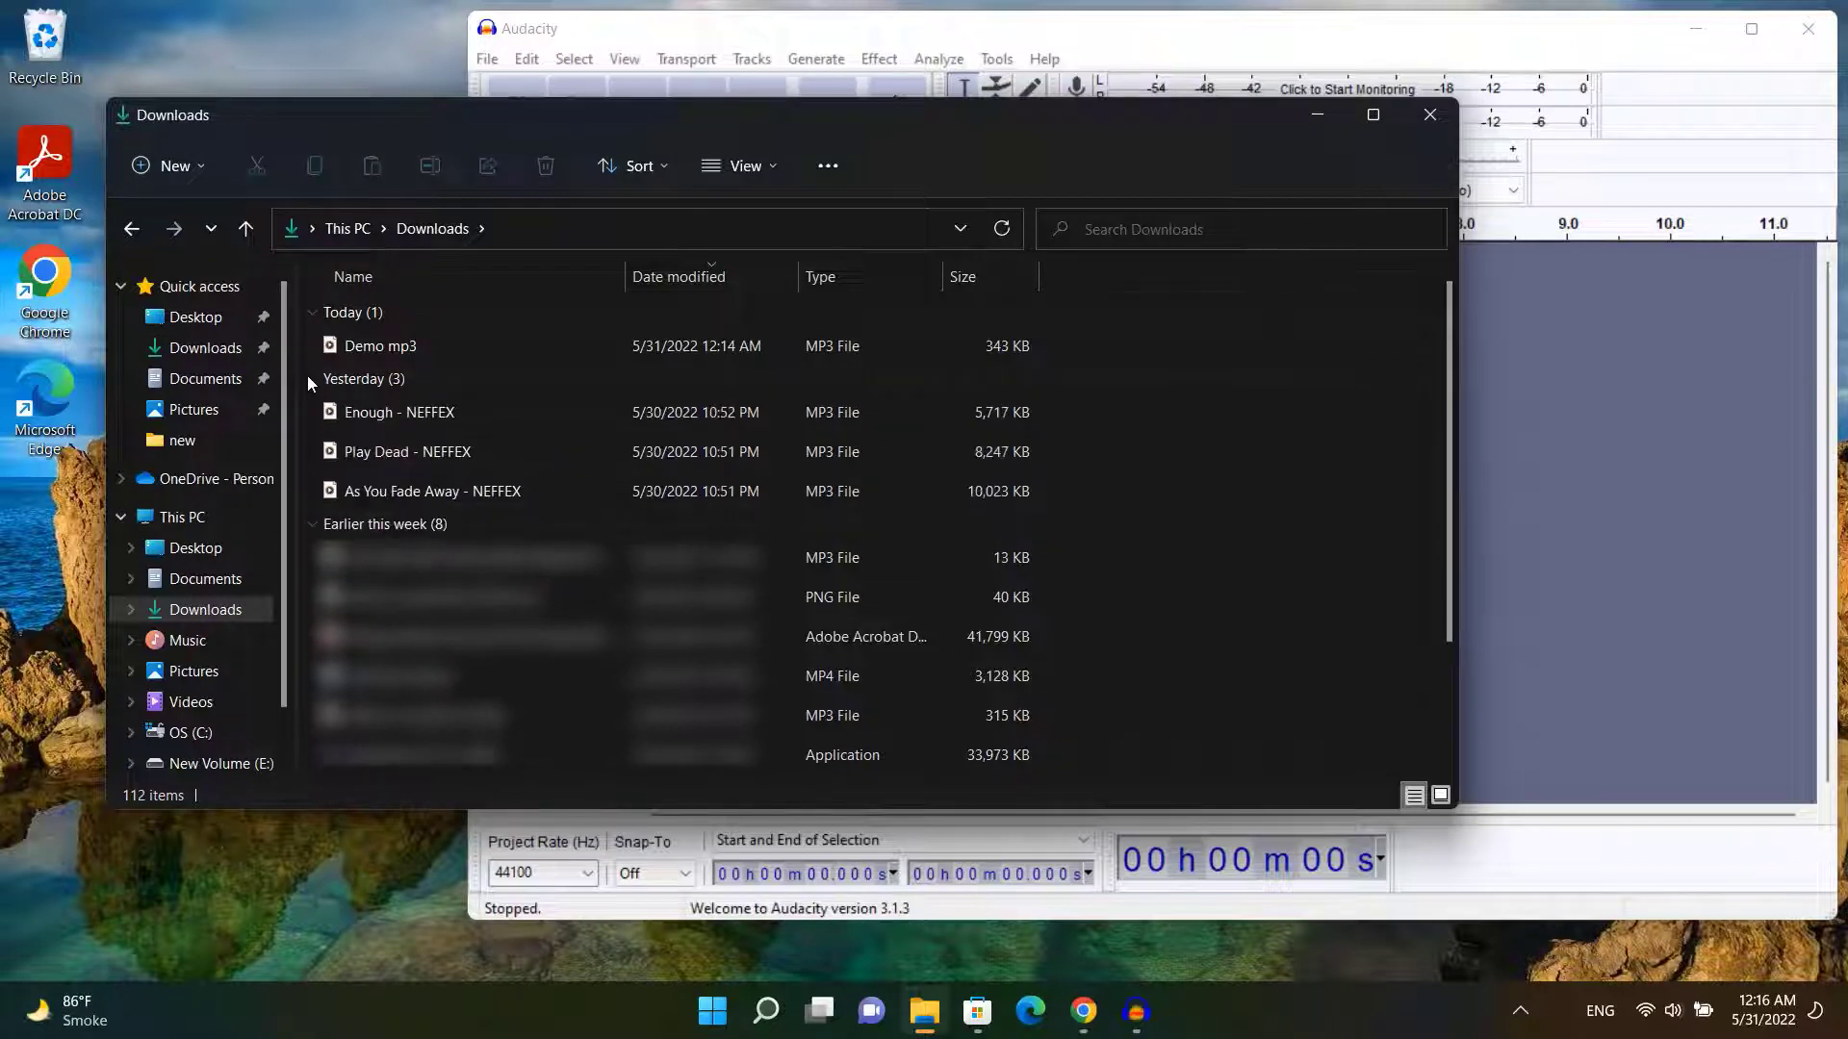
- Start a new recording in Audacity and play "Enough - NEFFEX" from the Downloads folder
click(1186, 40)
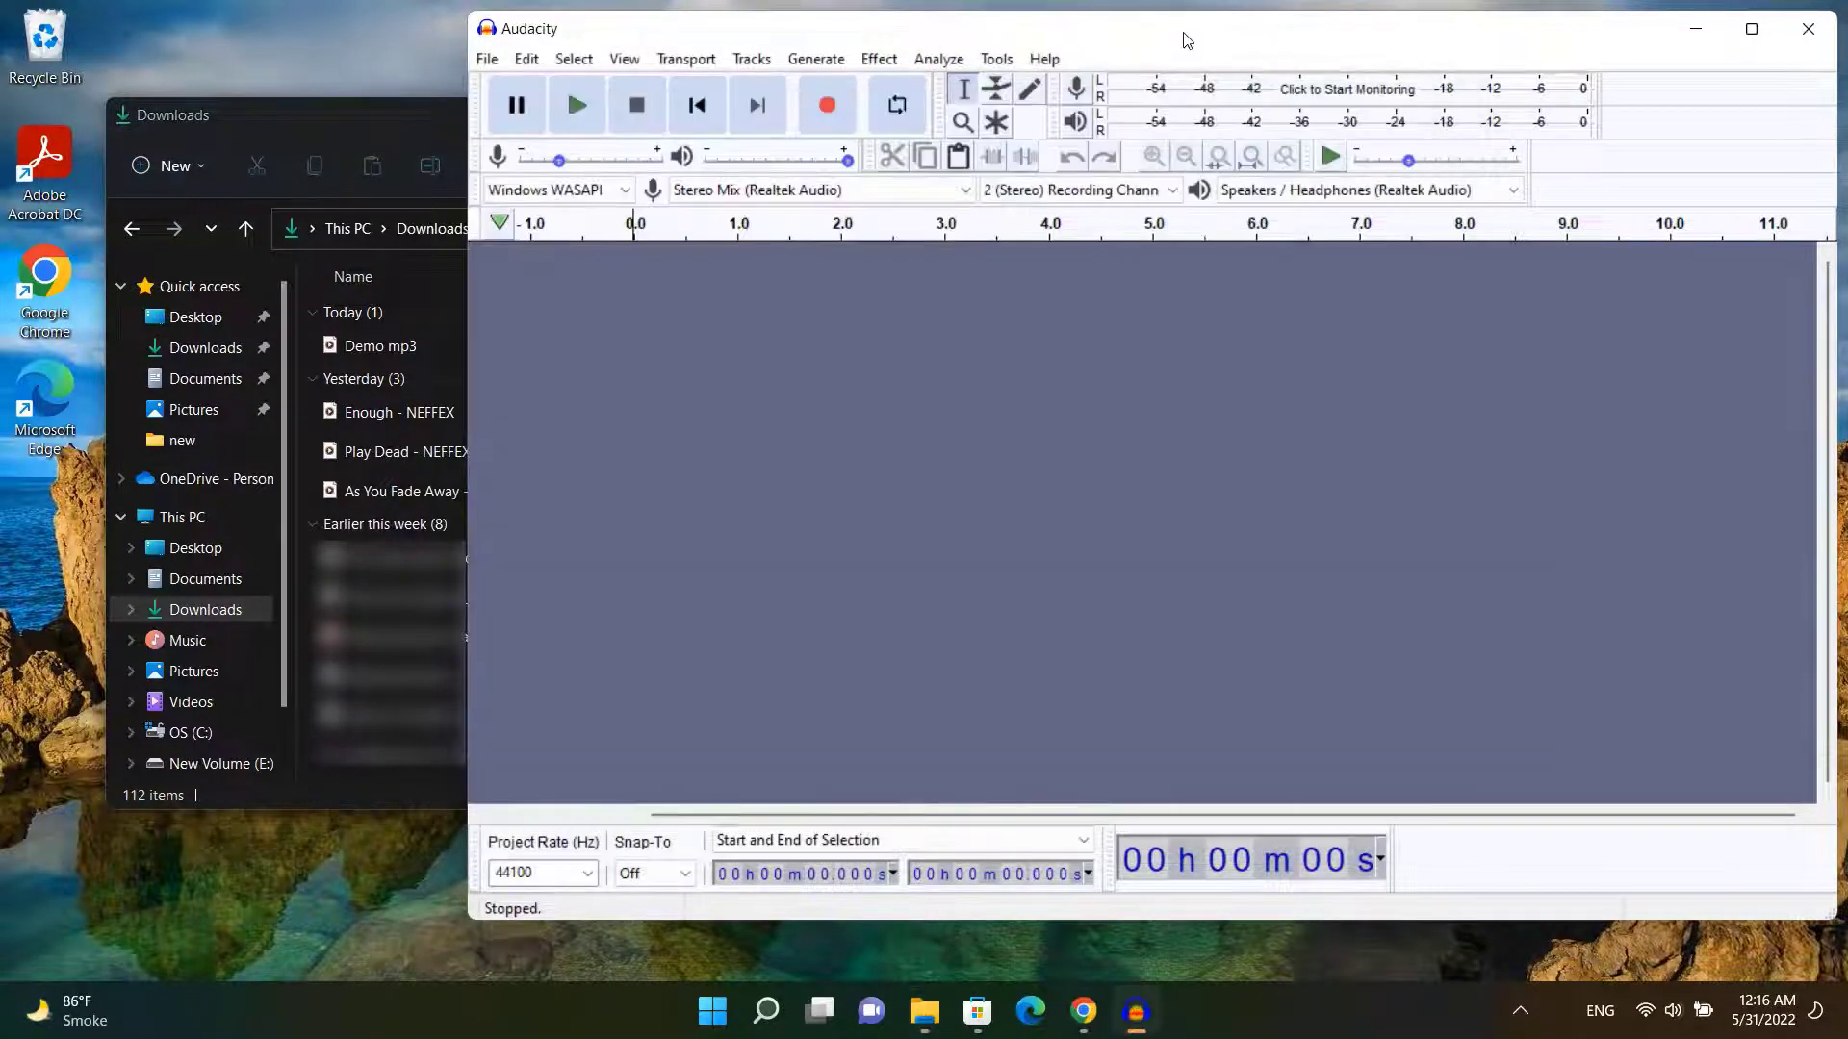
click(825, 106)
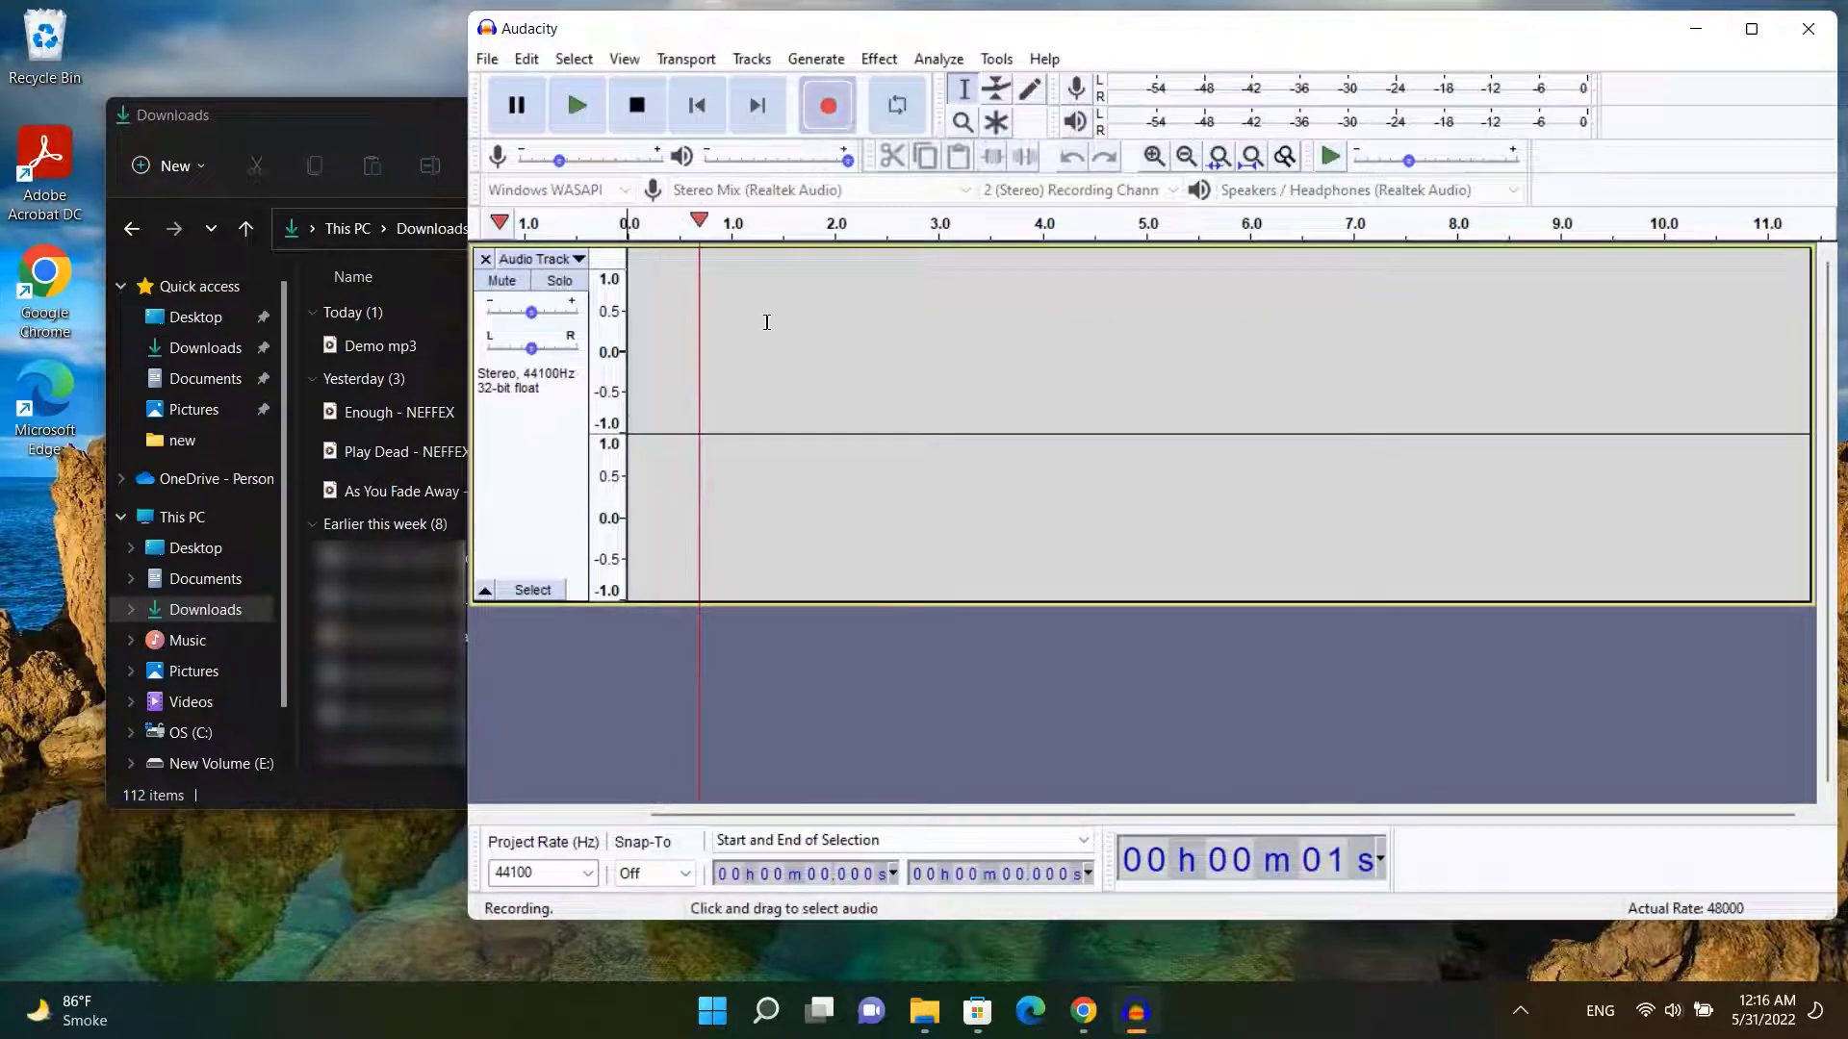
click(396, 116)
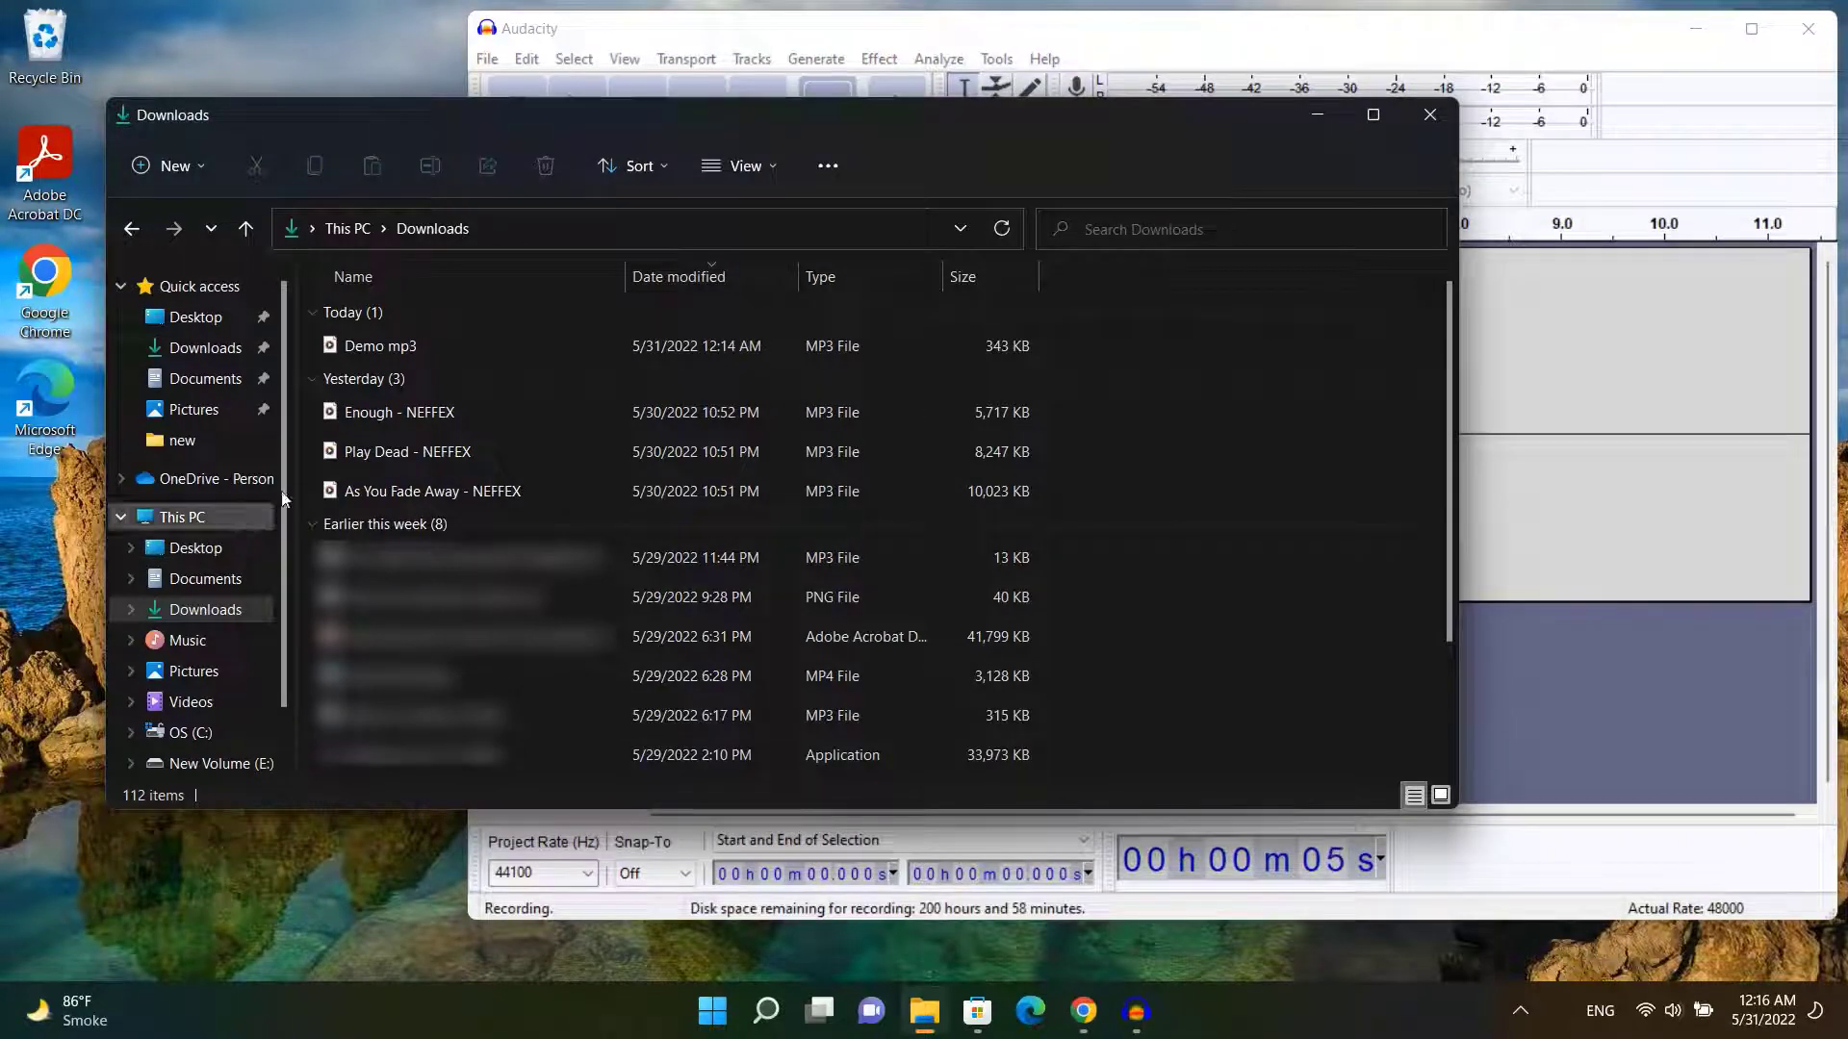
click(354, 412)
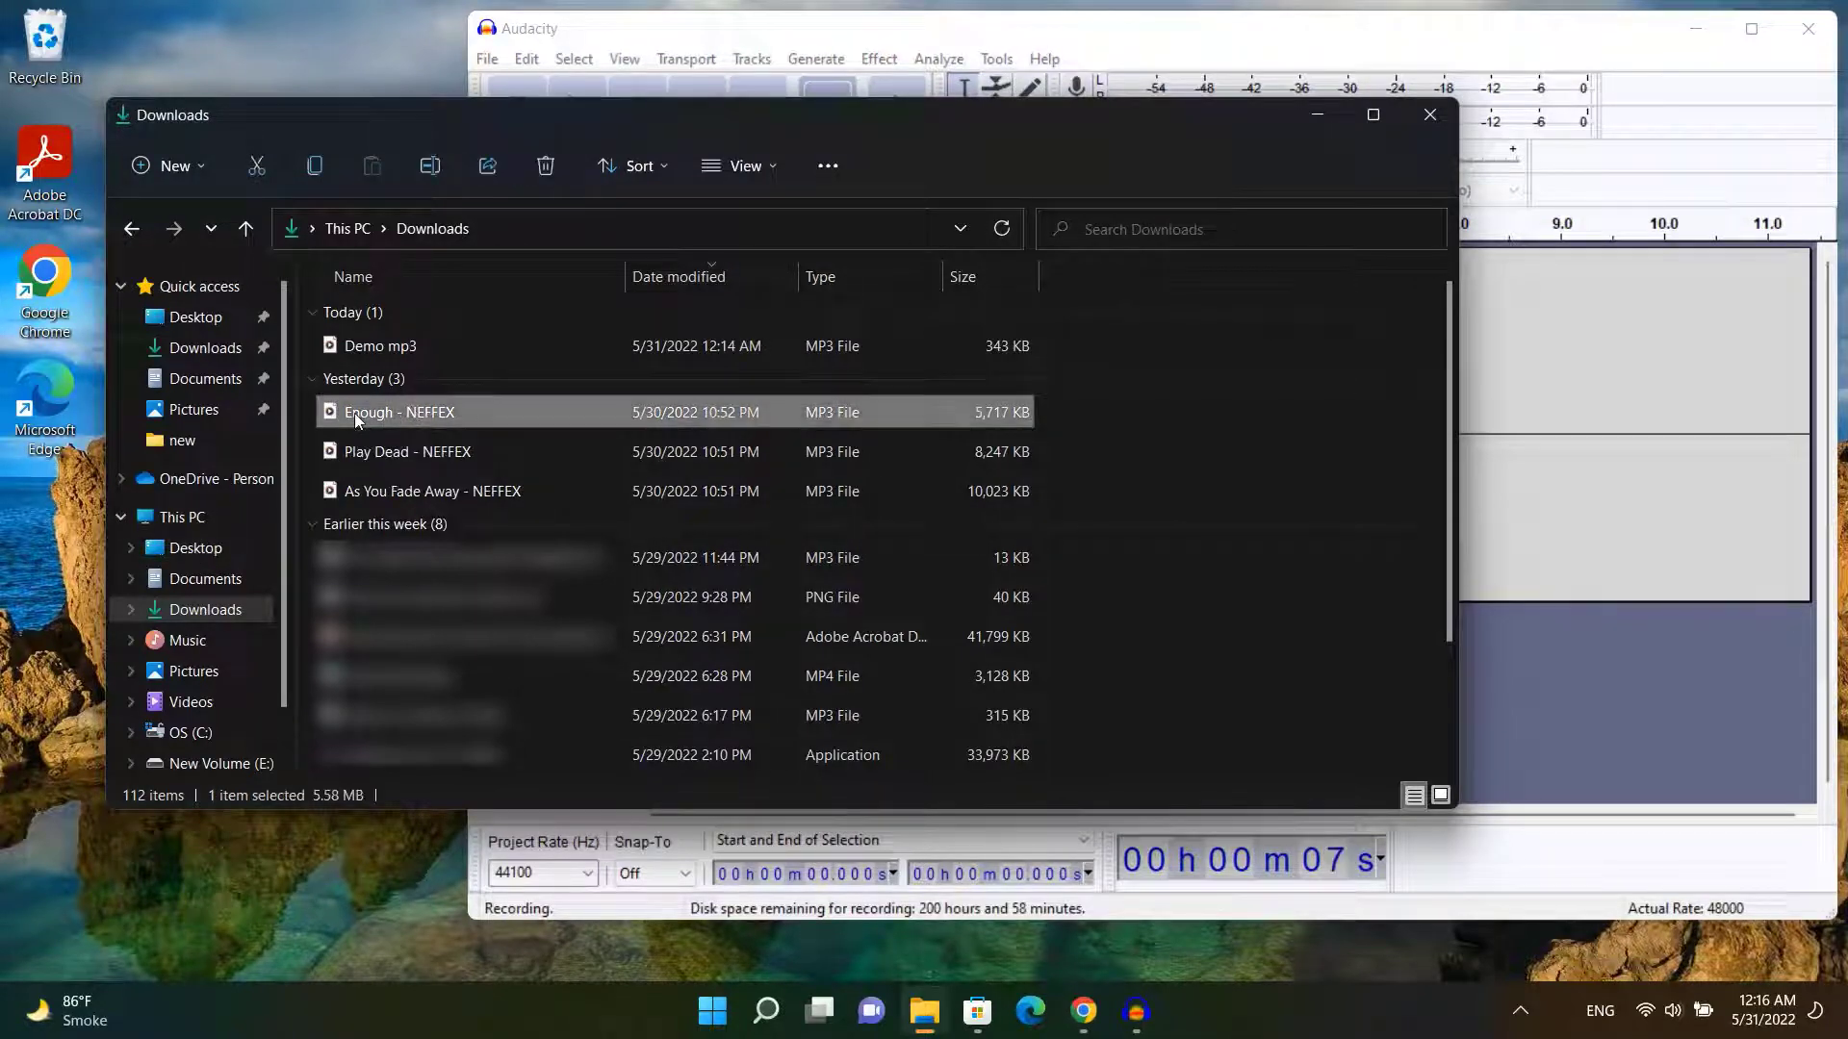
double_click(354, 413)
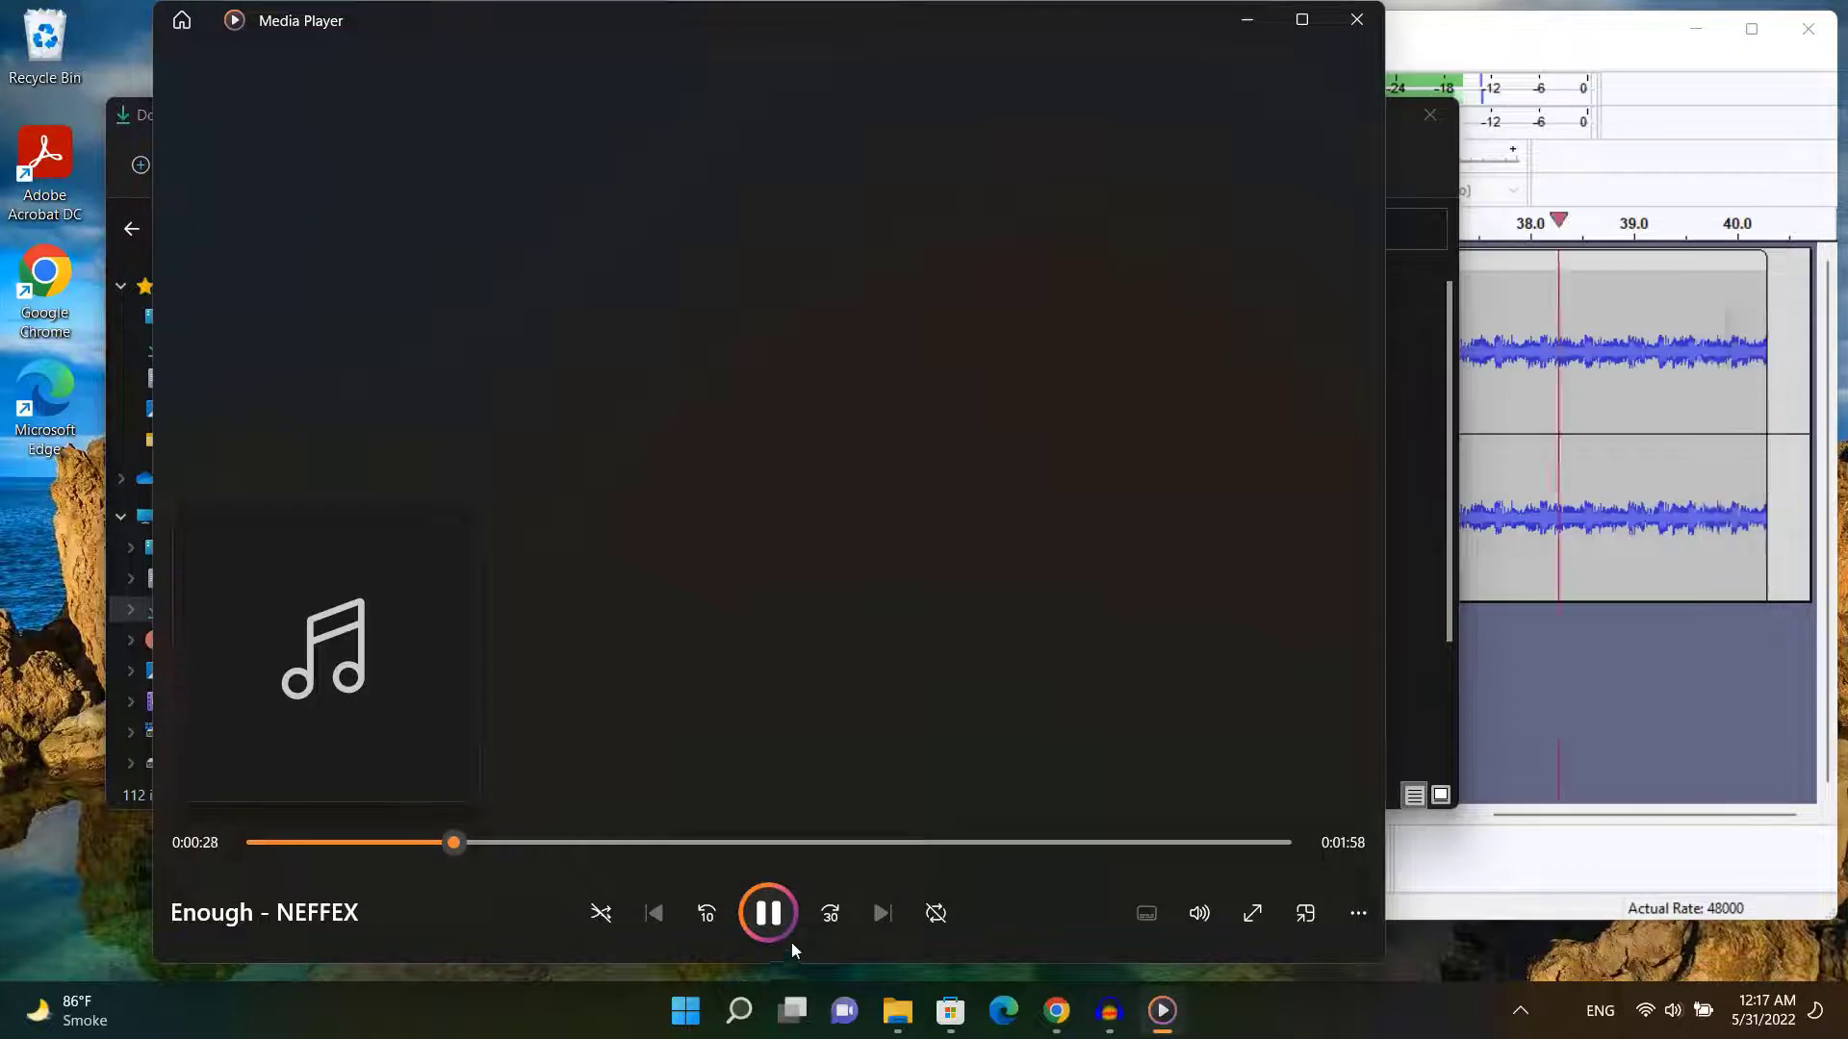
- Pause the song, close Media Player and File Explorer, and pause the Audacity recording
click(767, 914)
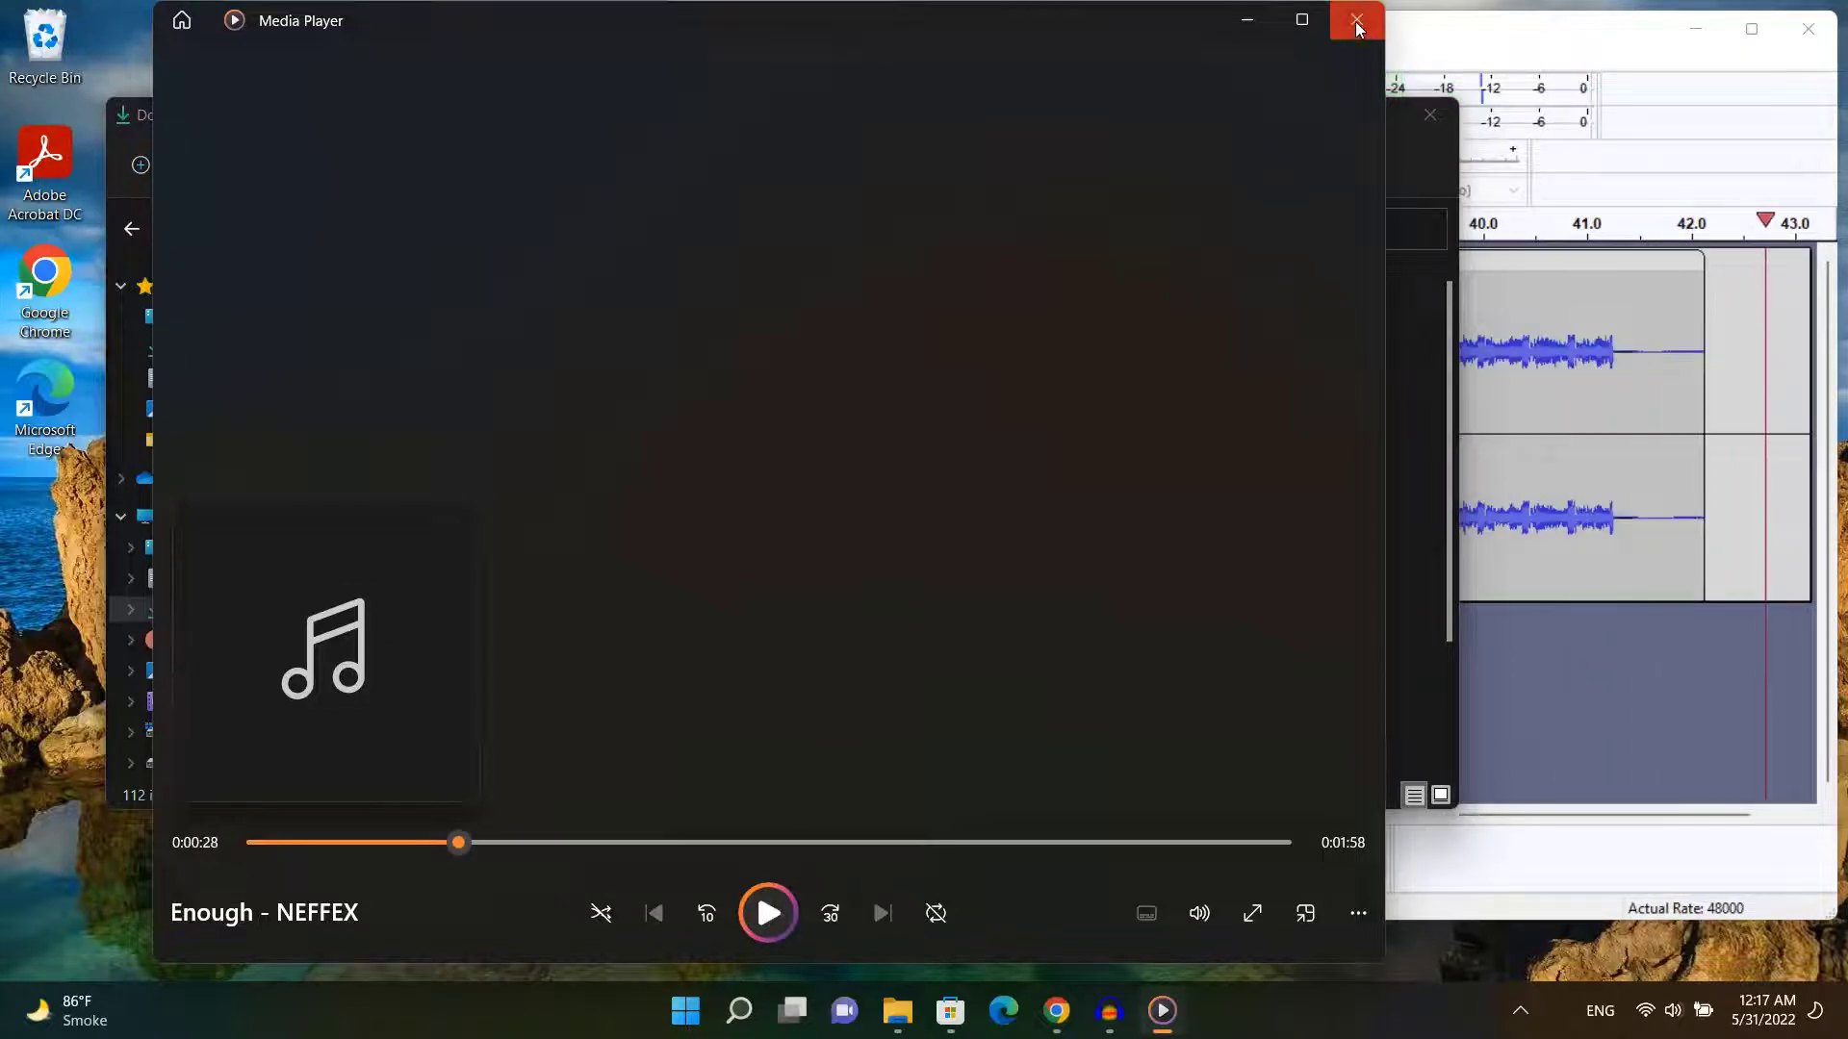
click(1356, 21)
click(1430, 114)
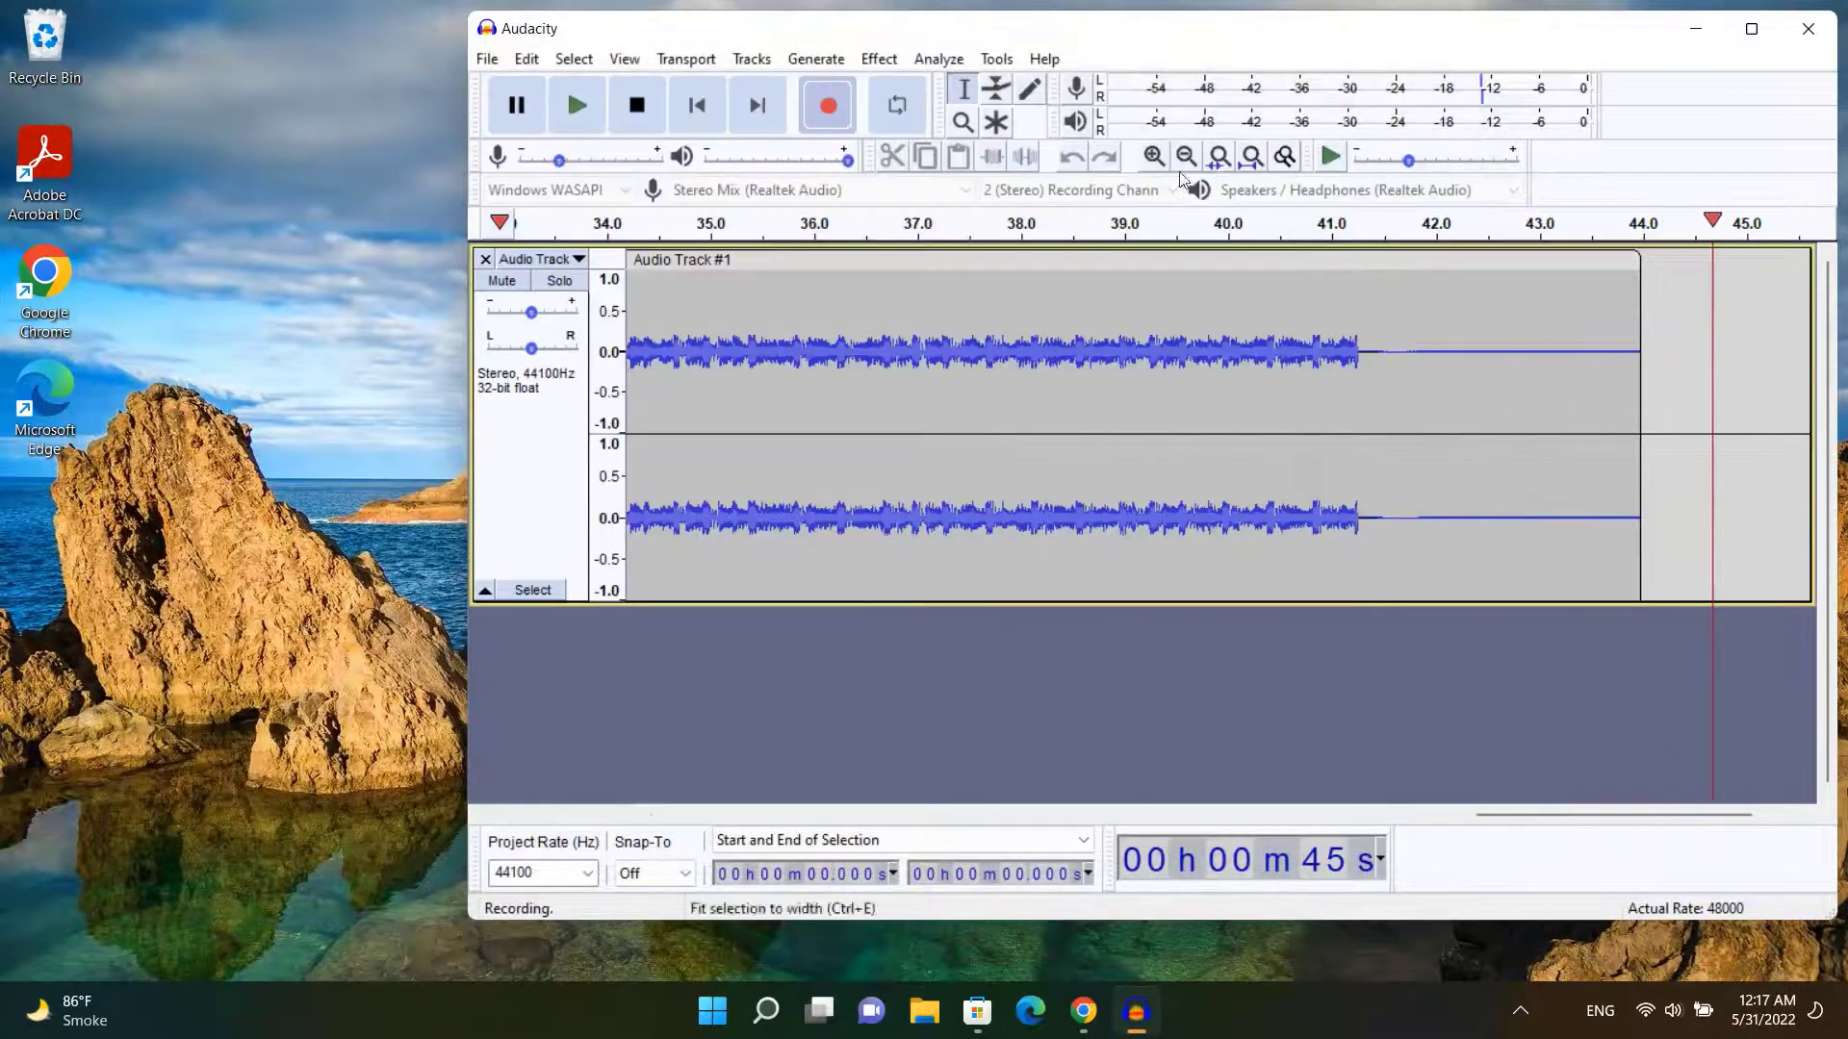
click(516, 106)
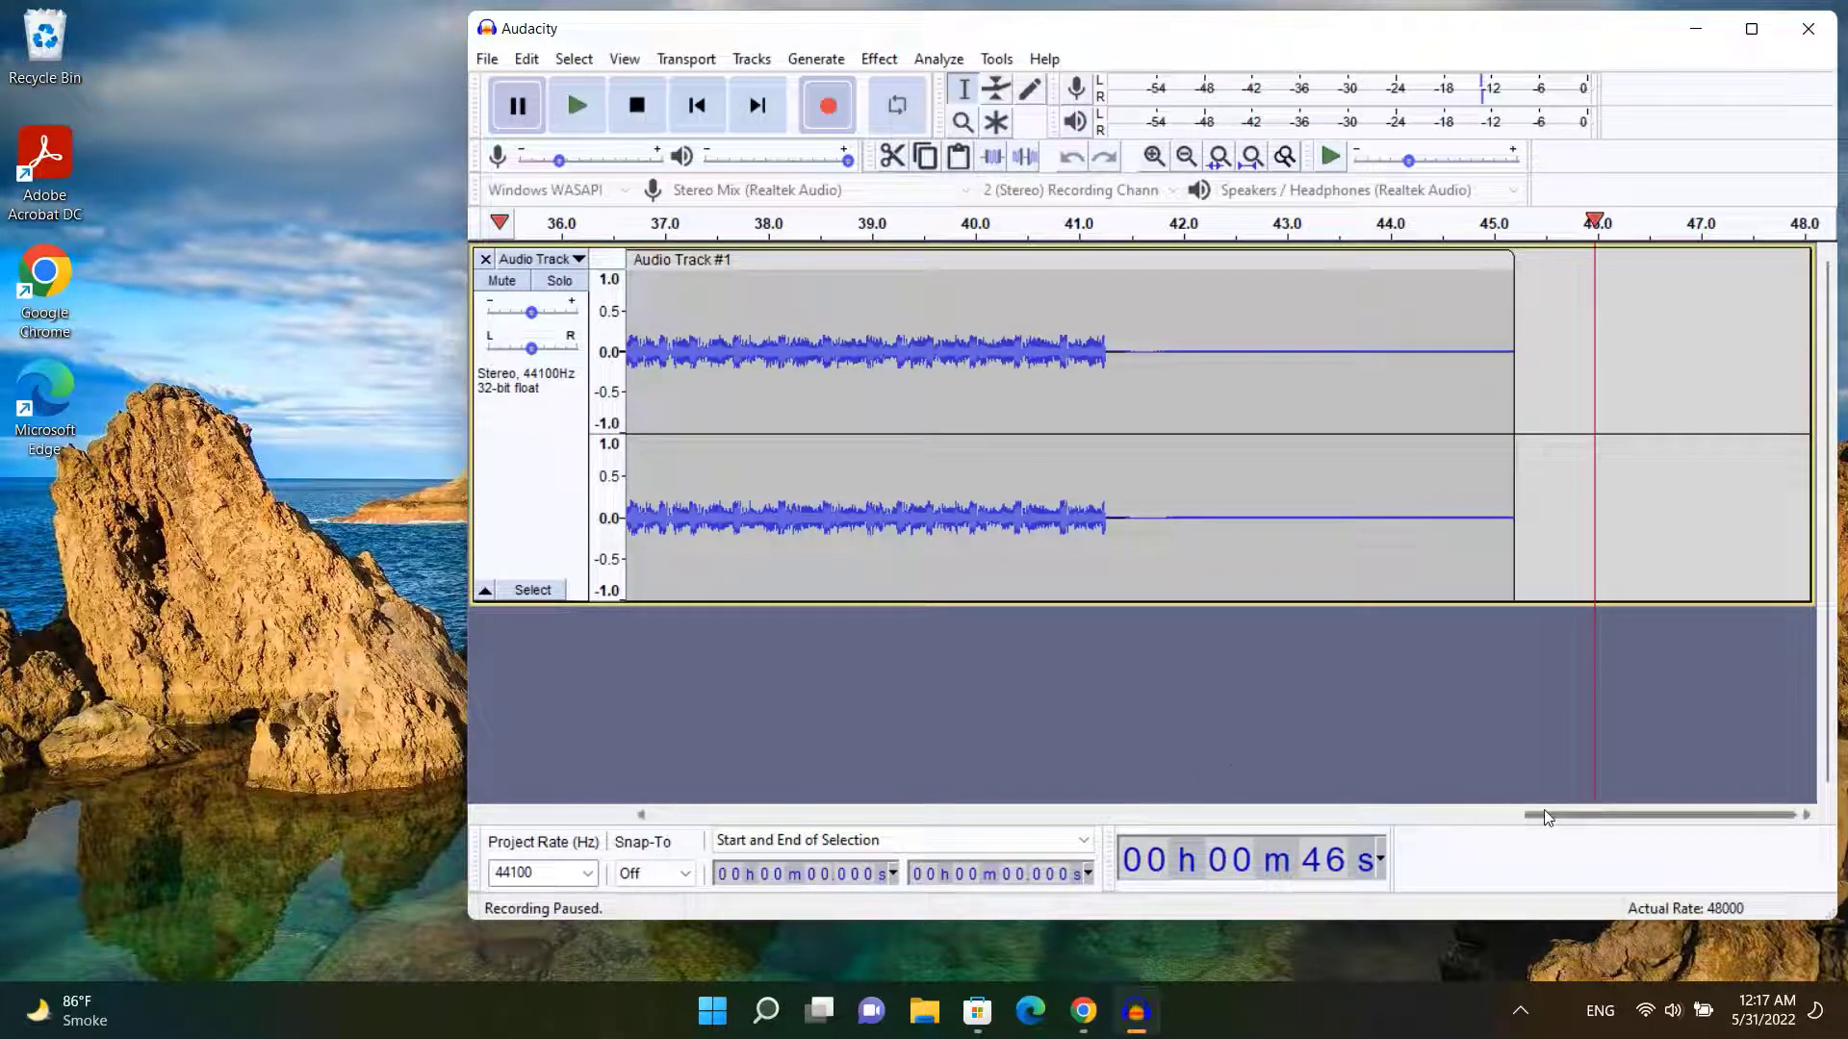
- Cut the silence at the start of the track, from 0 to about 12.5 s
drag(1540, 816, 917, 827)
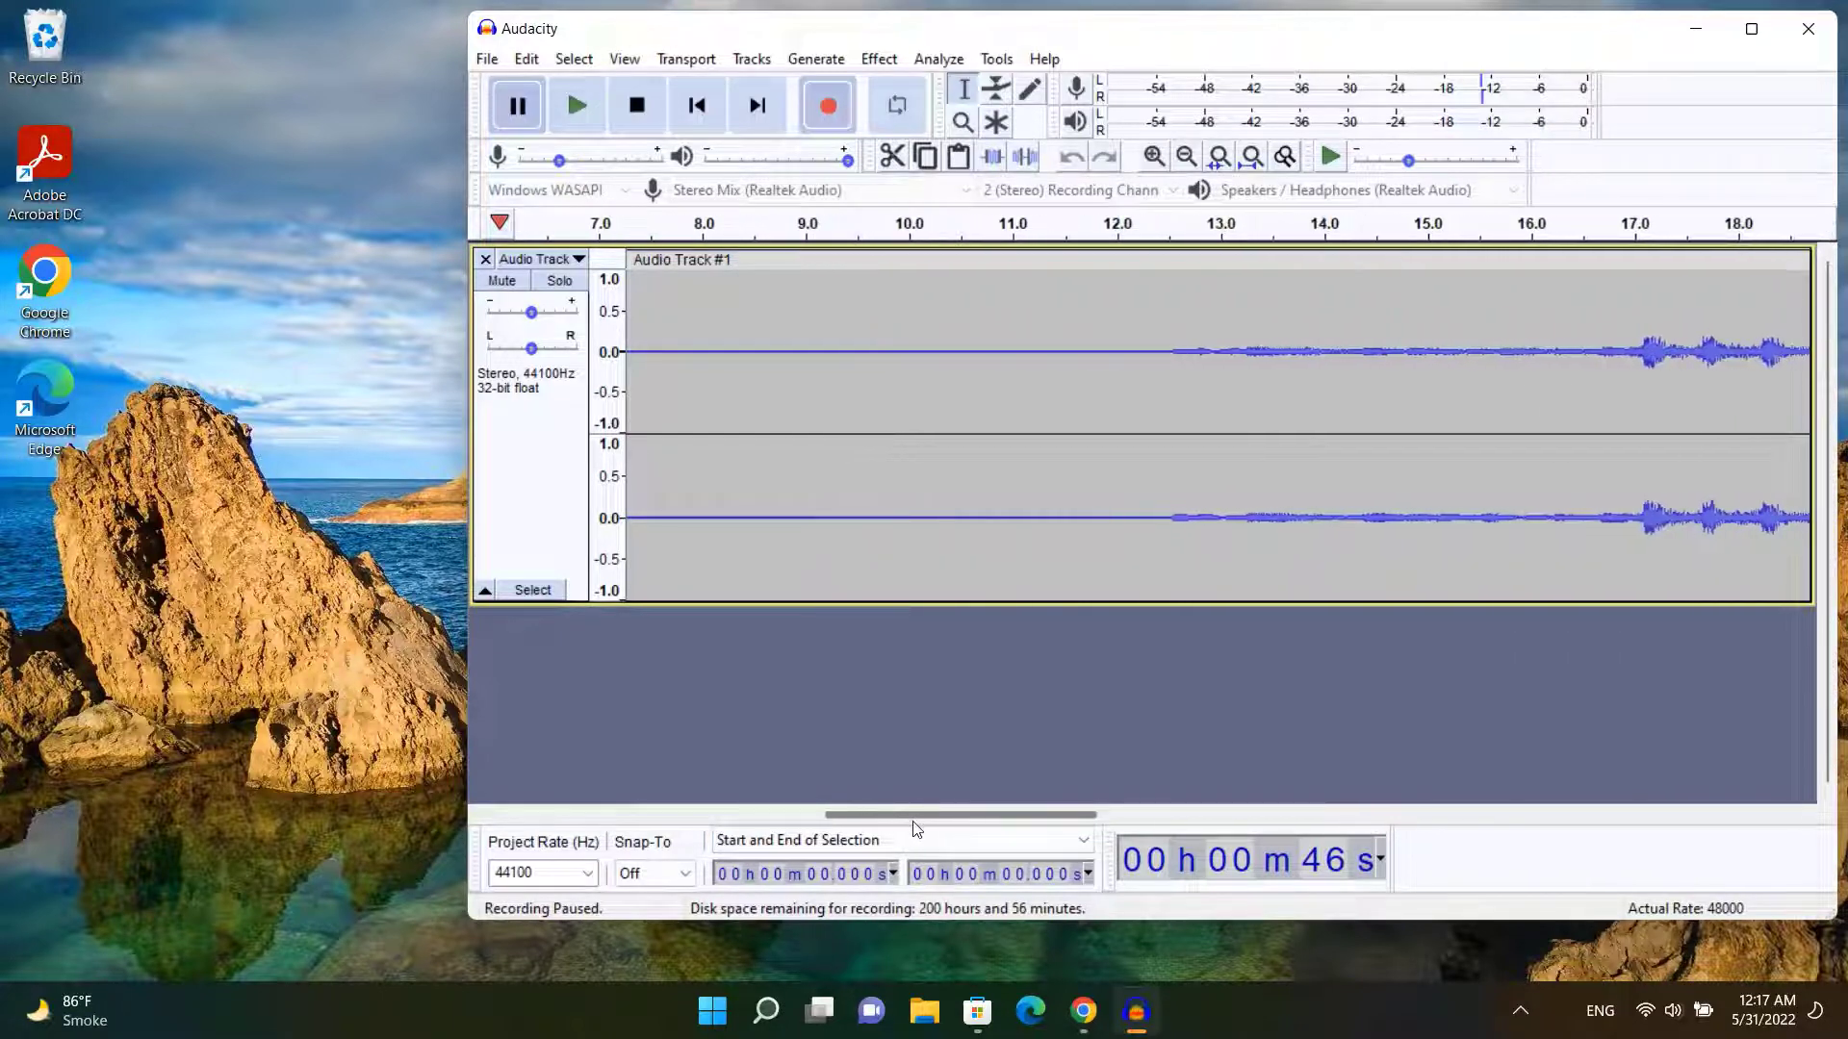
click(1165, 296)
drag(1150, 308, 484, 358)
right_click(1107, 329)
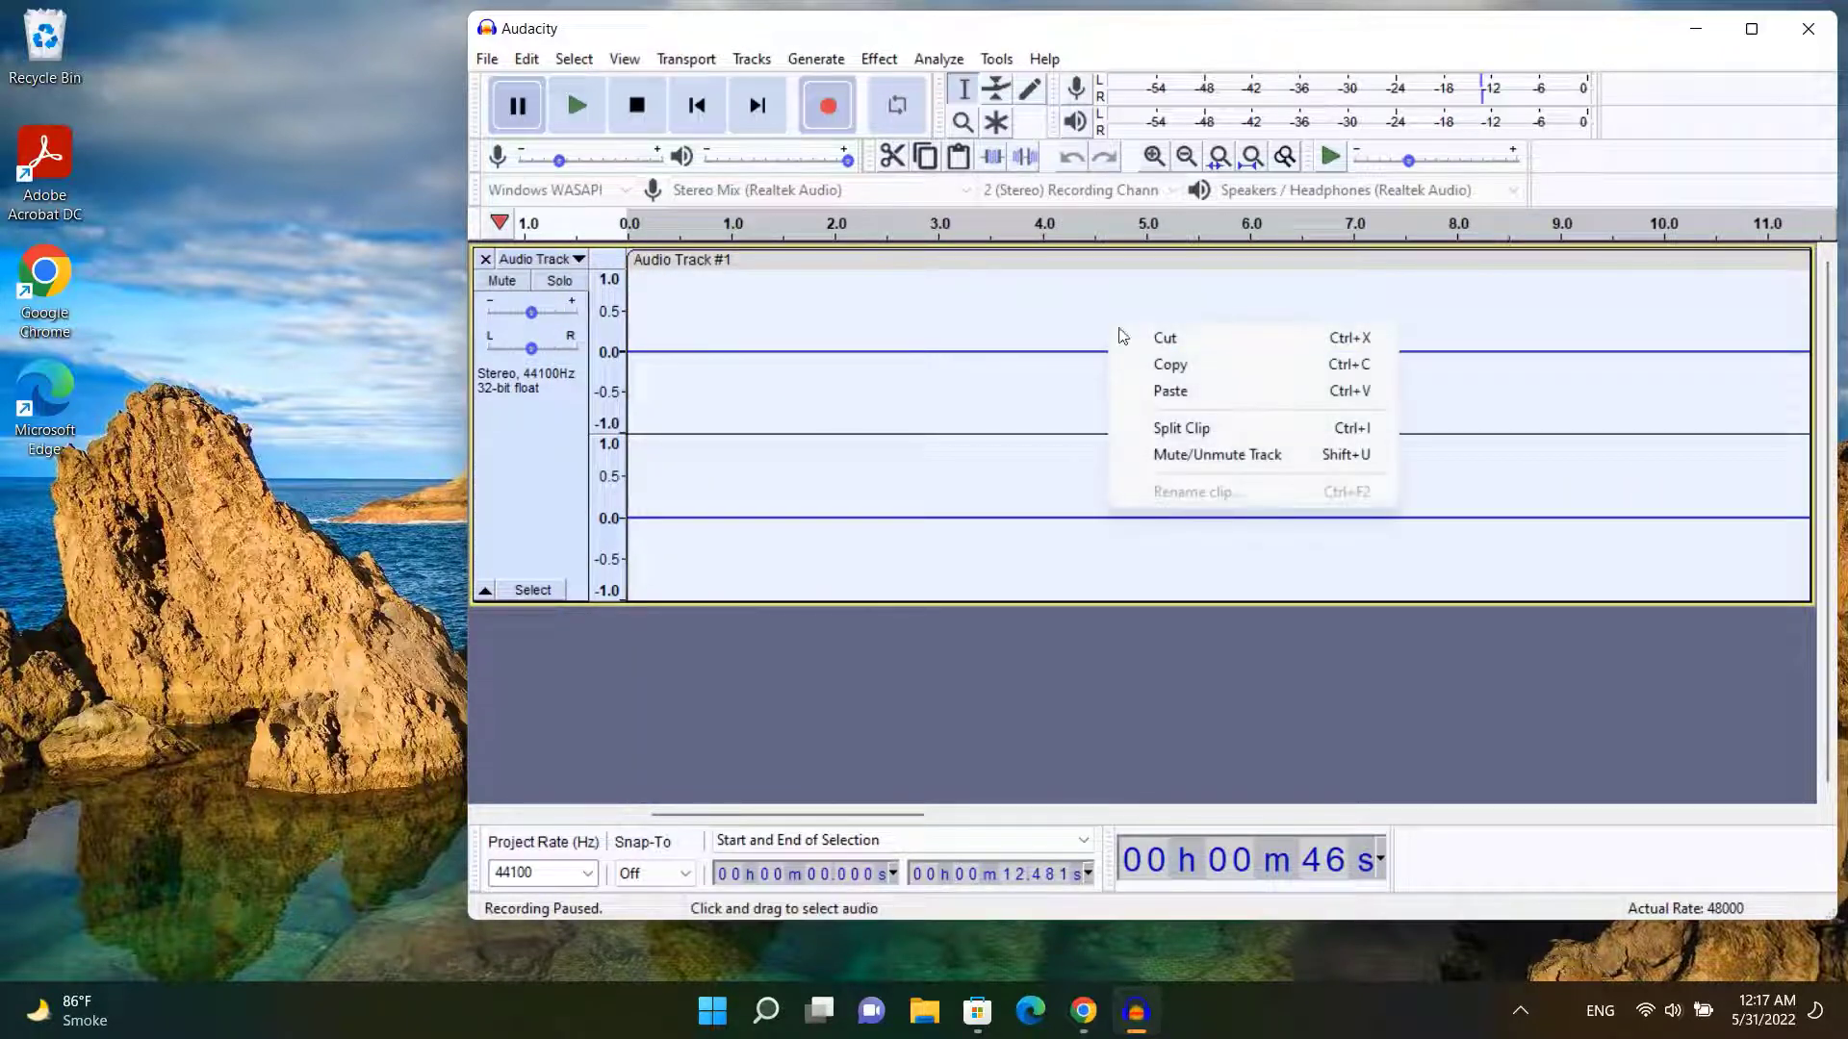
click(1161, 336)
- Cut the silence at the end of the track, from about 28.9 s to 33.3 s
drag(838, 814, 1567, 816)
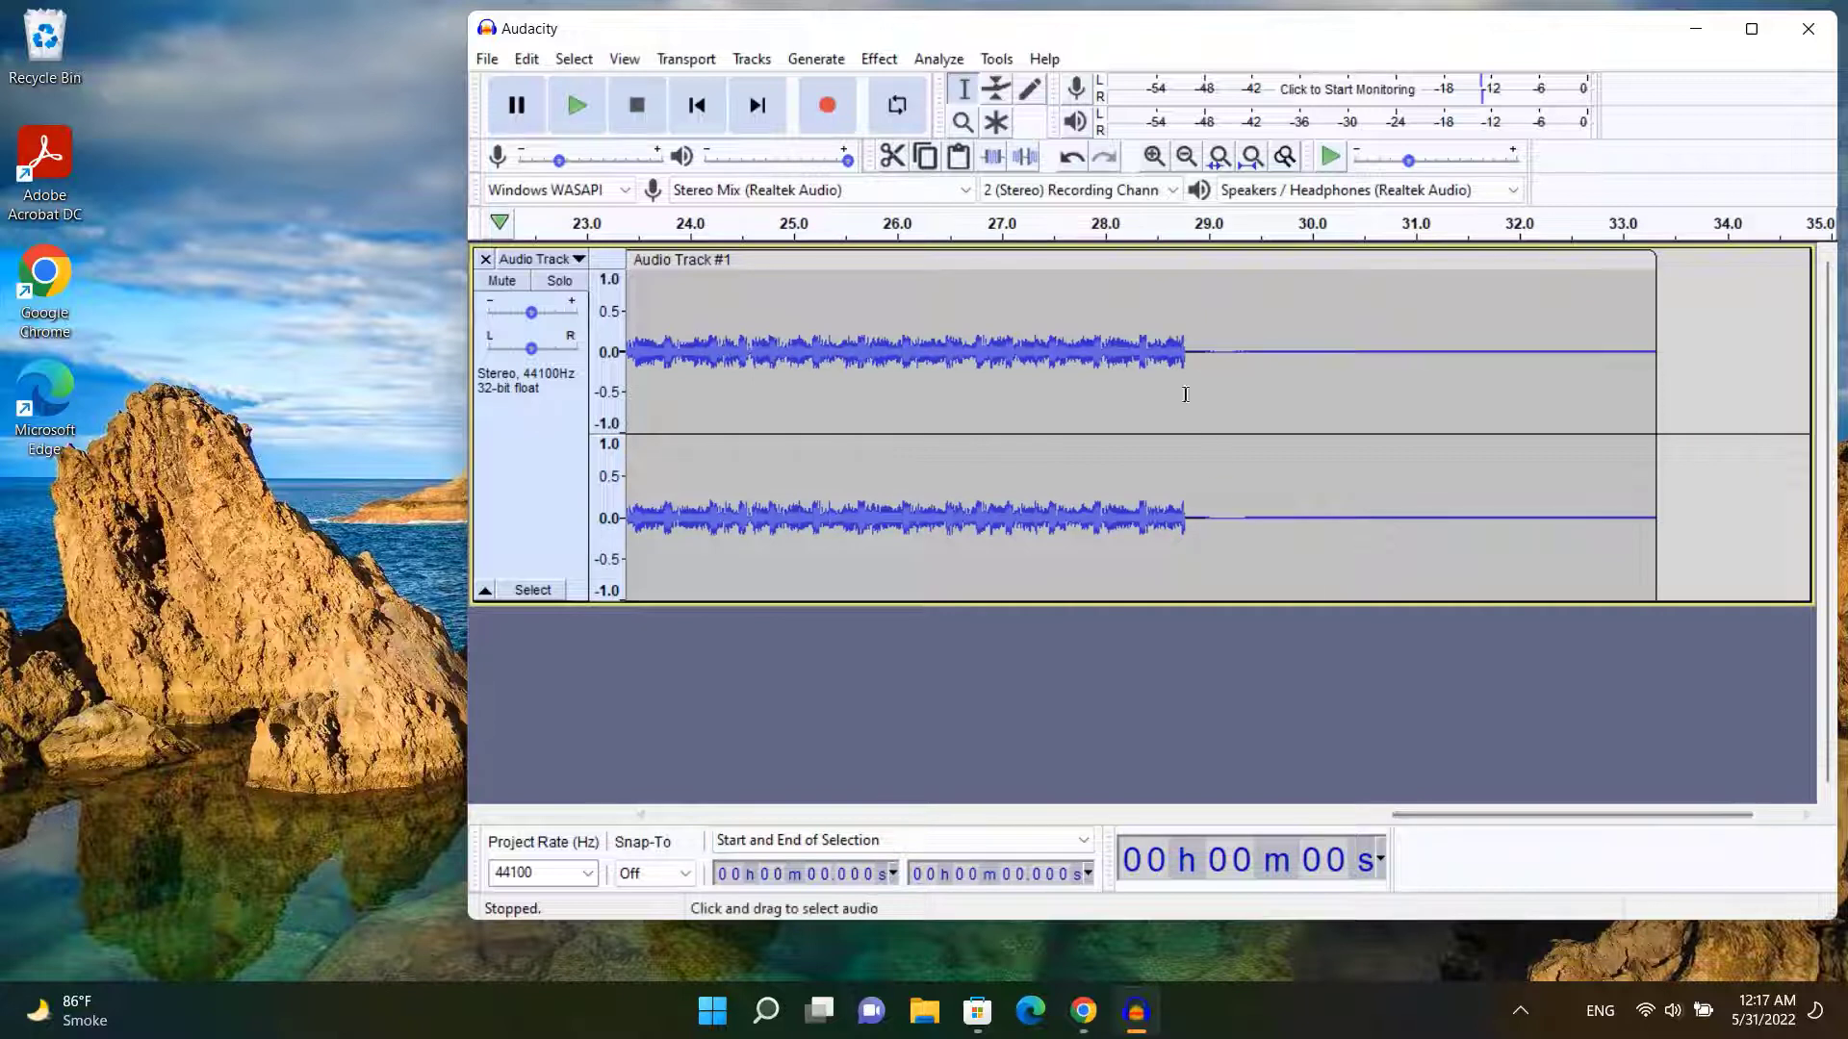
click(1193, 352)
drag(1178, 353, 1643, 394)
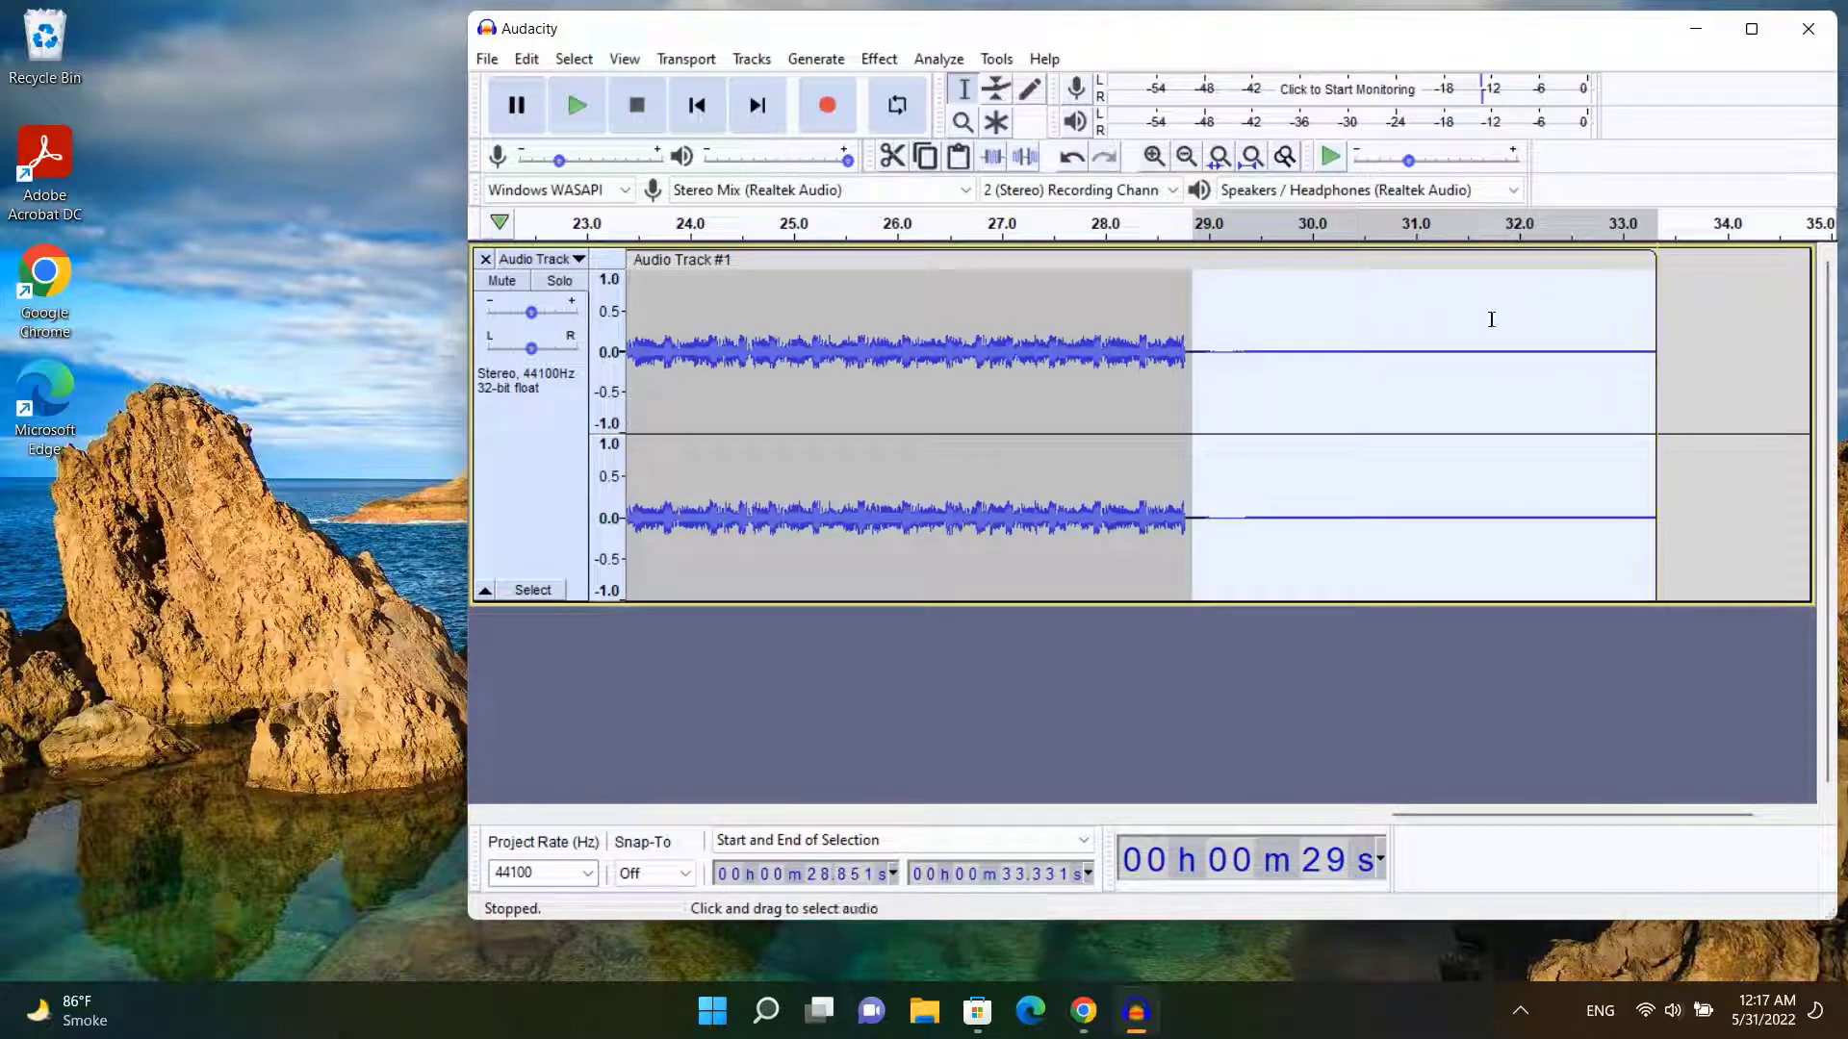
right_click(1491, 320)
click(1550, 335)
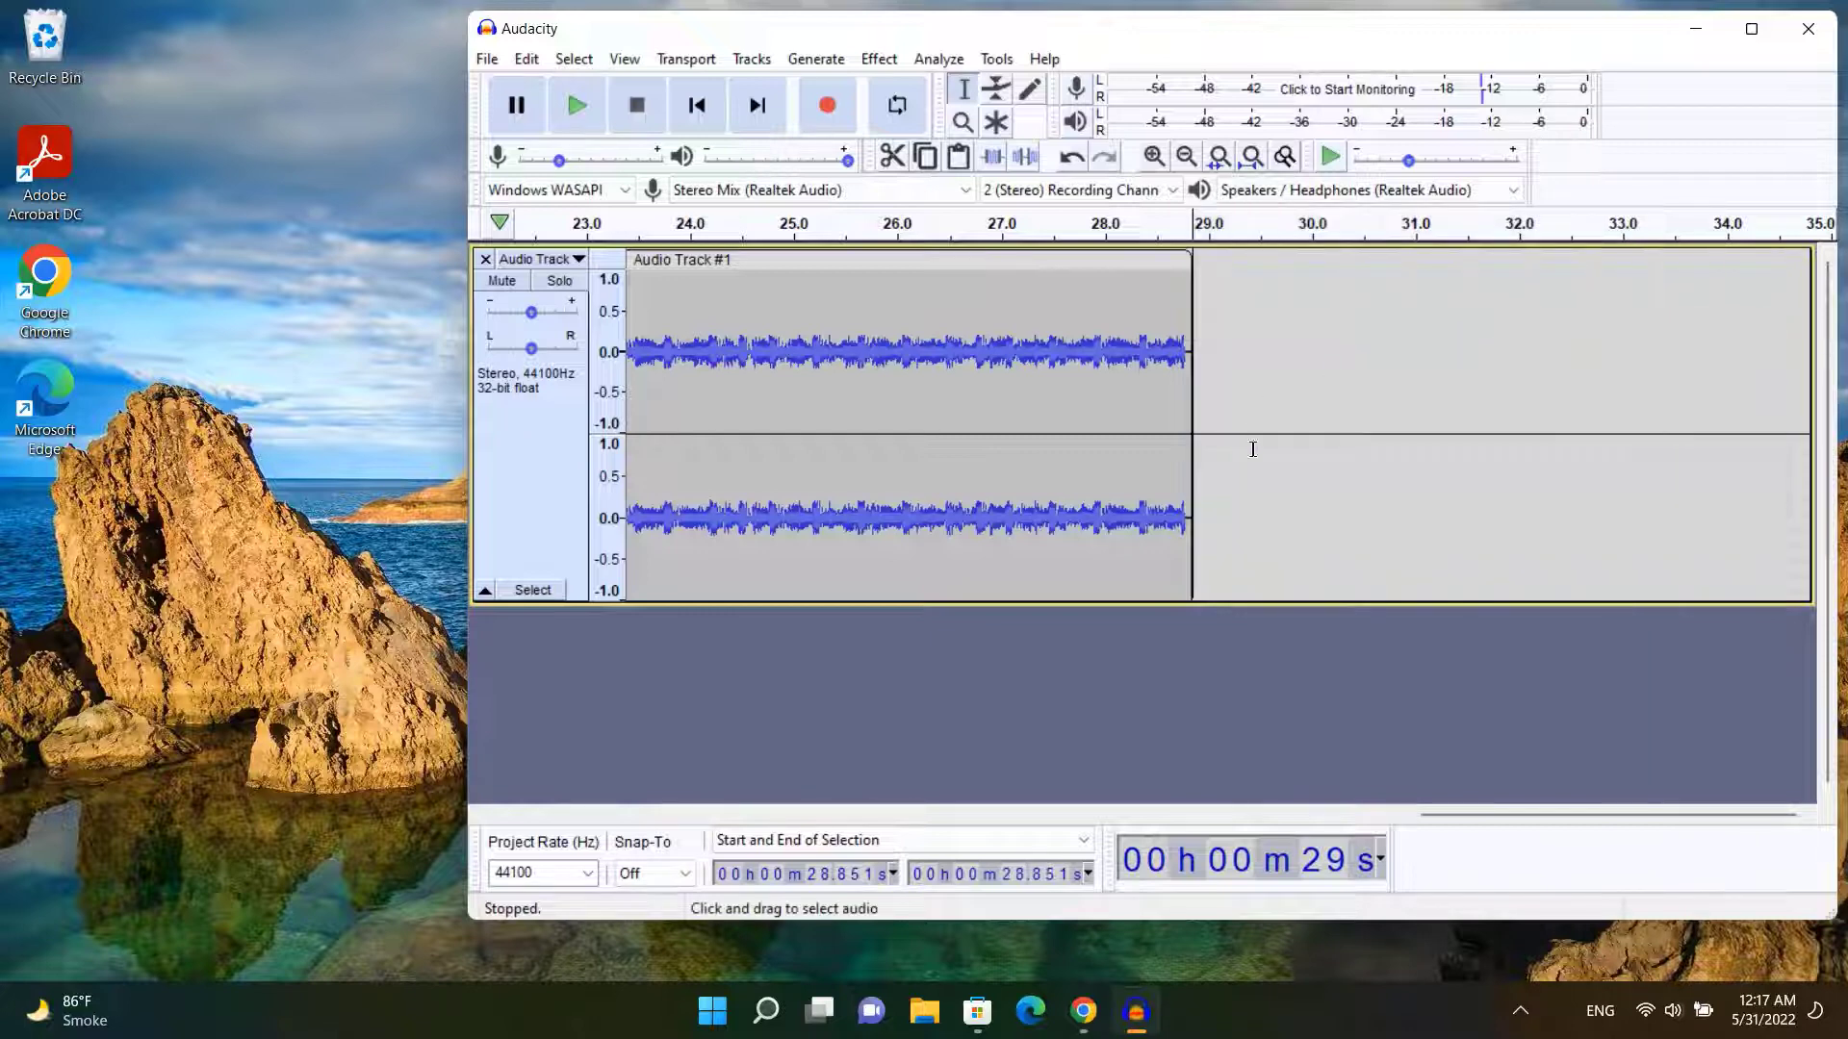
- Play back the trimmed song recording from about 0.07 s to check it
drag(1442, 811, 589, 871)
drag(940, 846, 699, 825)
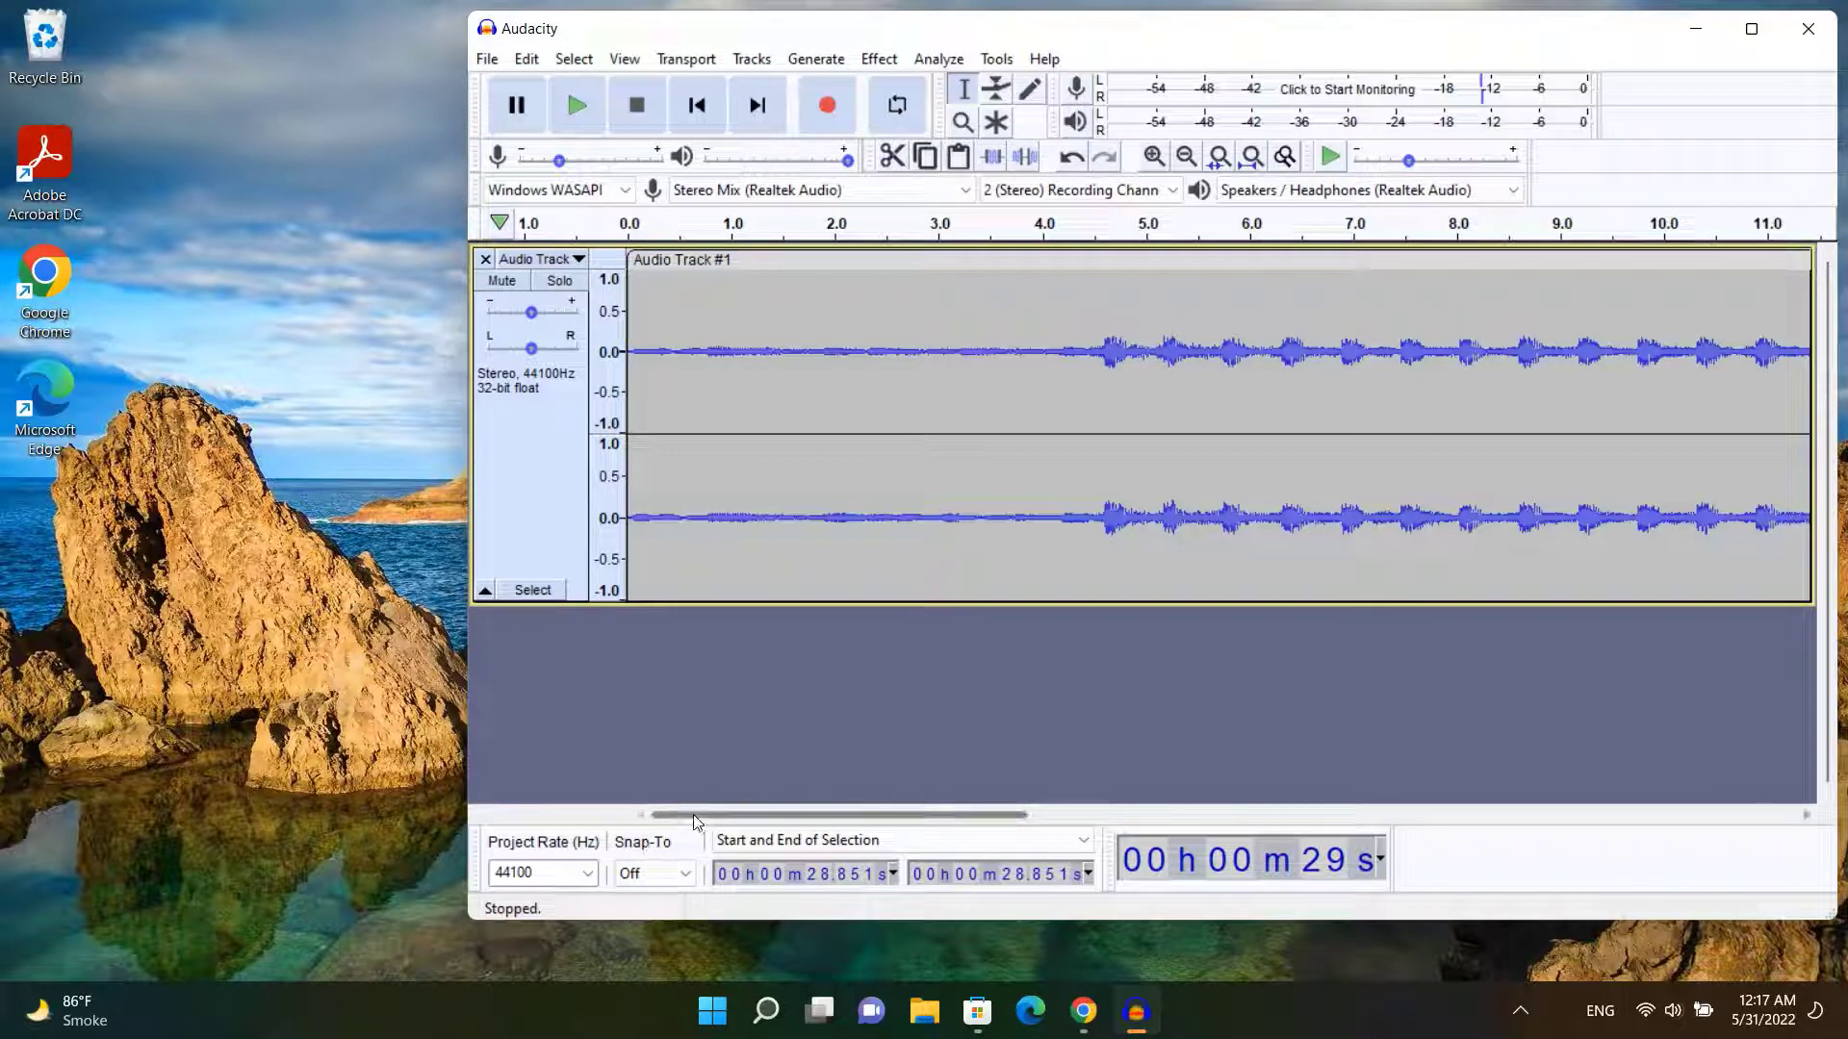
click(637, 291)
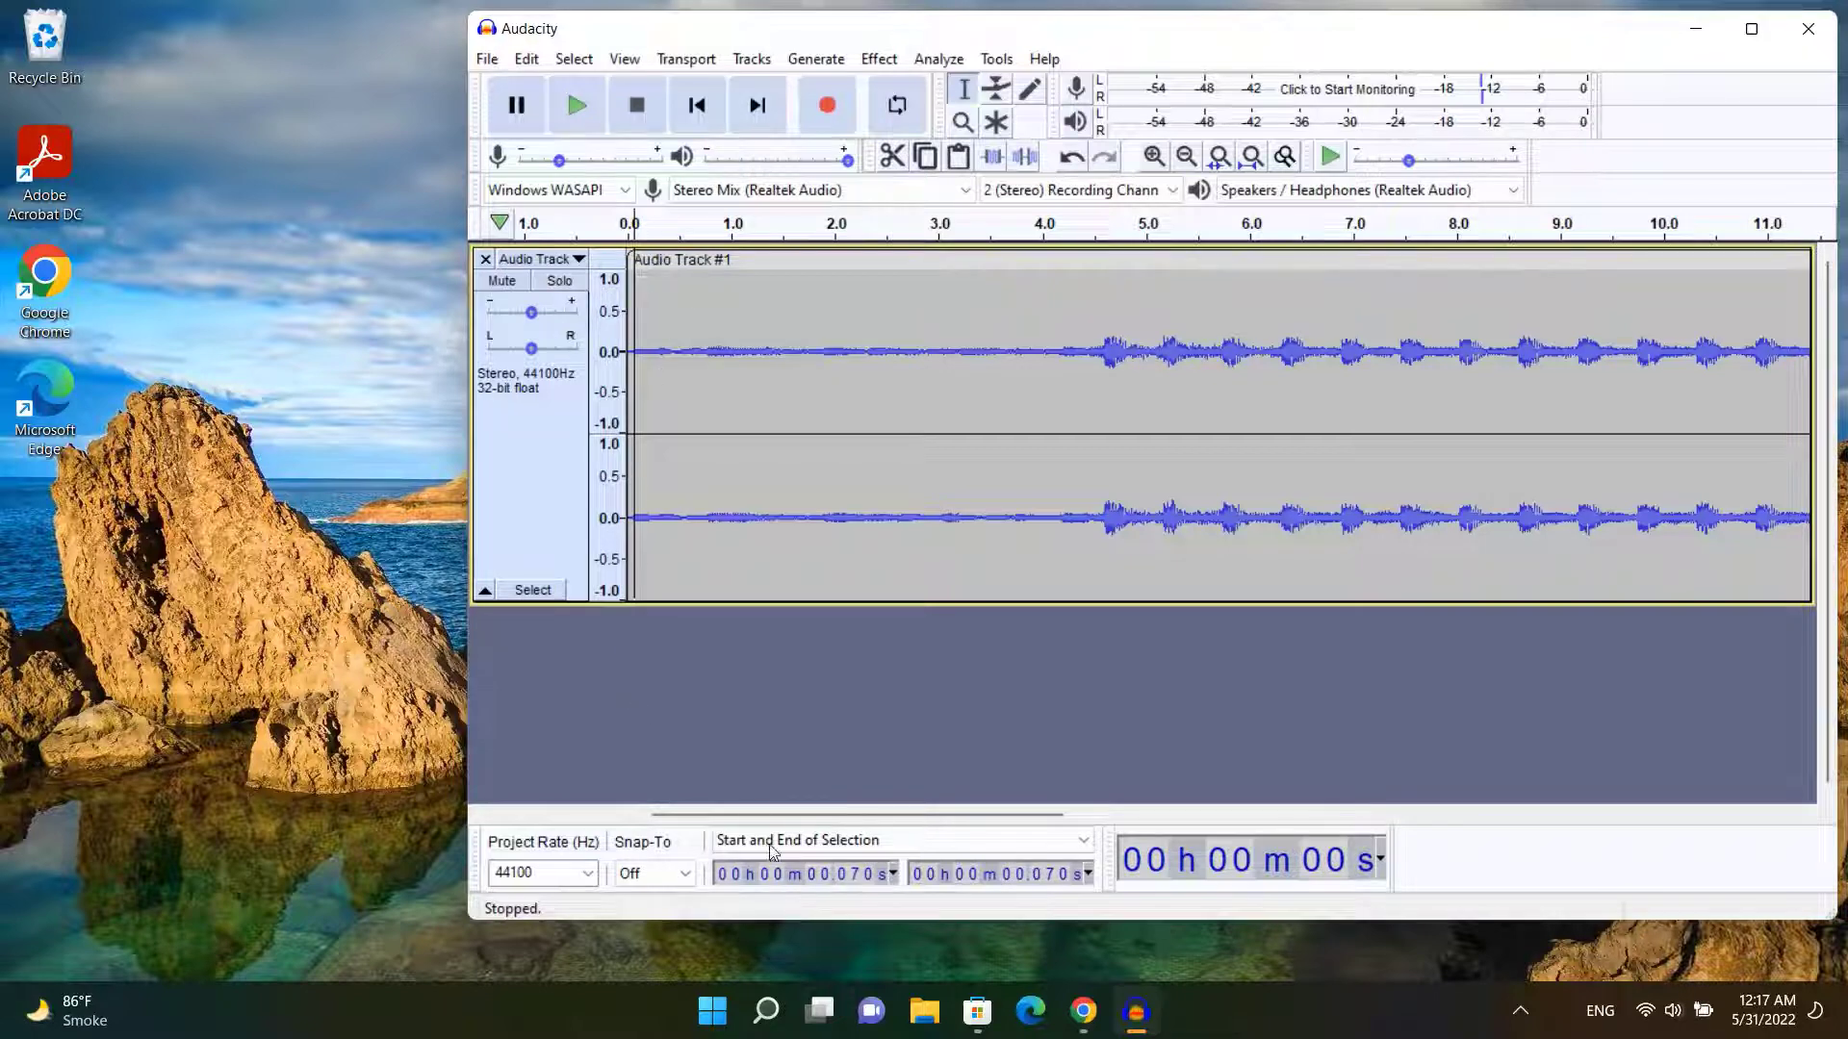
click(569, 104)
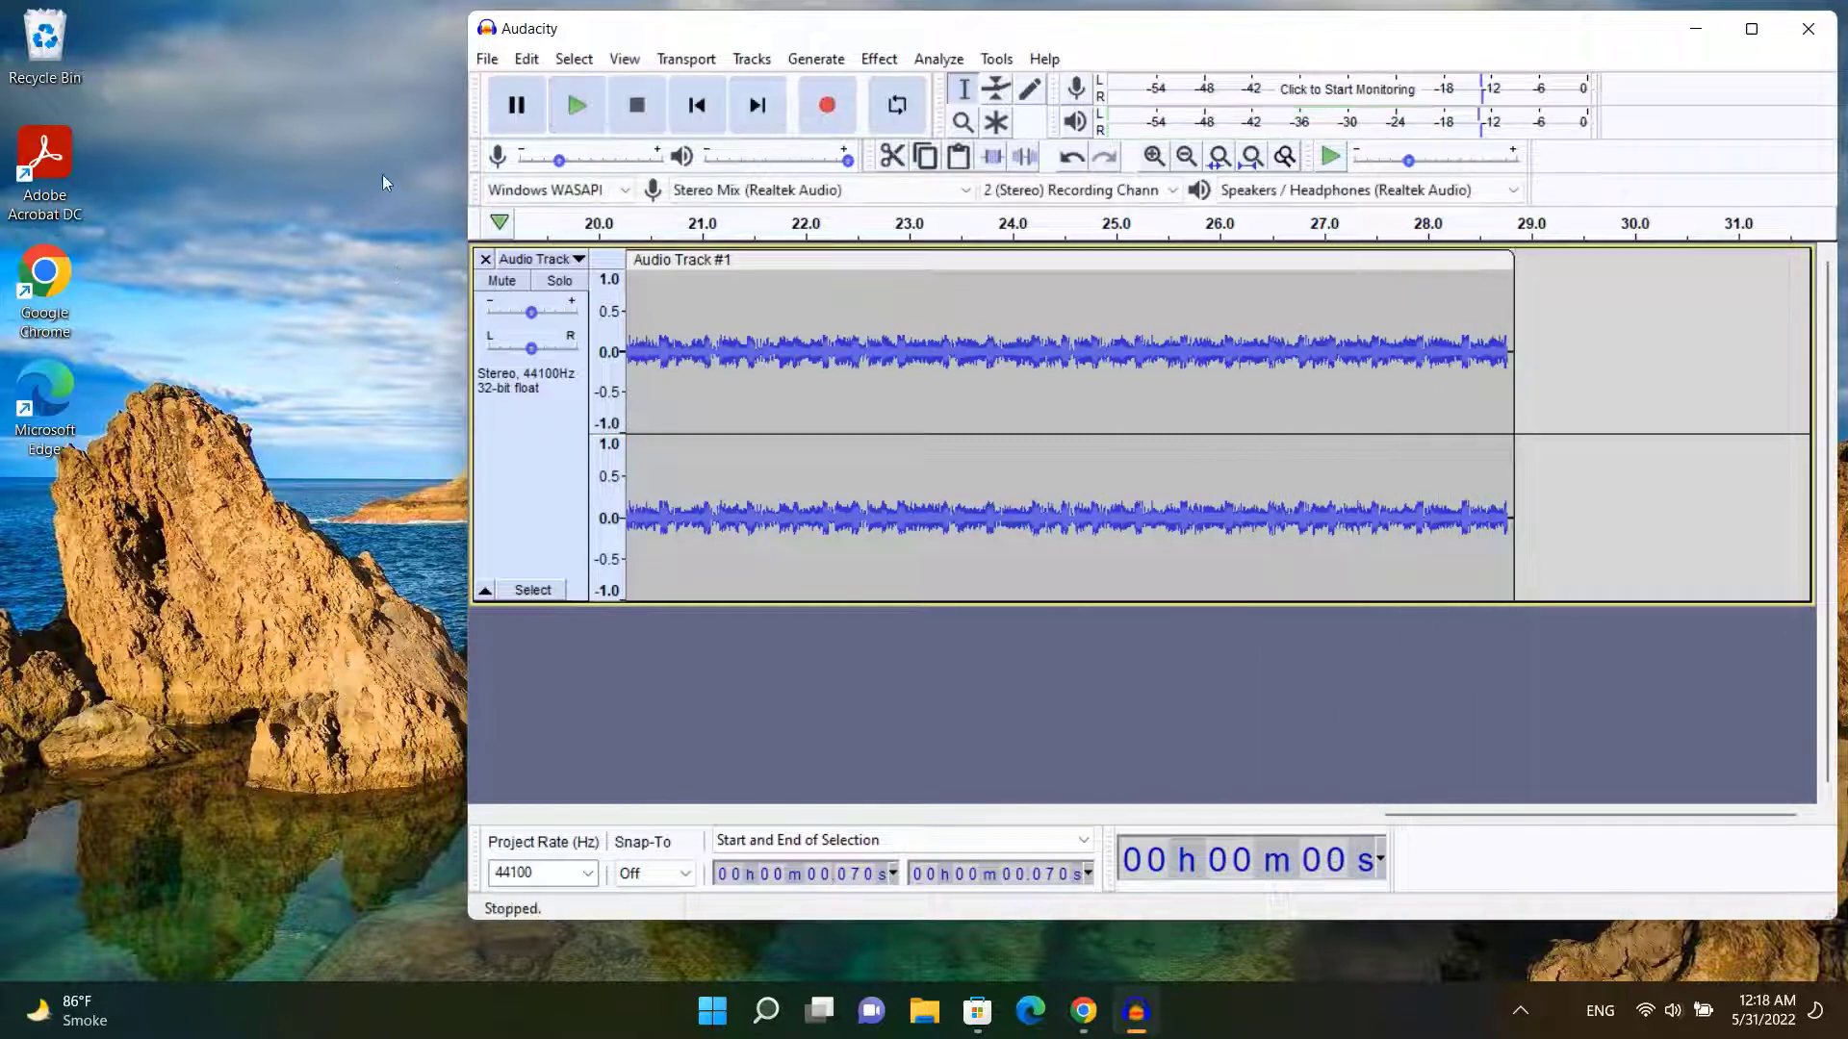
- Export the recording as the WAV file "Demo mp3 2" in Downloads with blank metadata tags, and close Audacity without saving the project
click(486, 60)
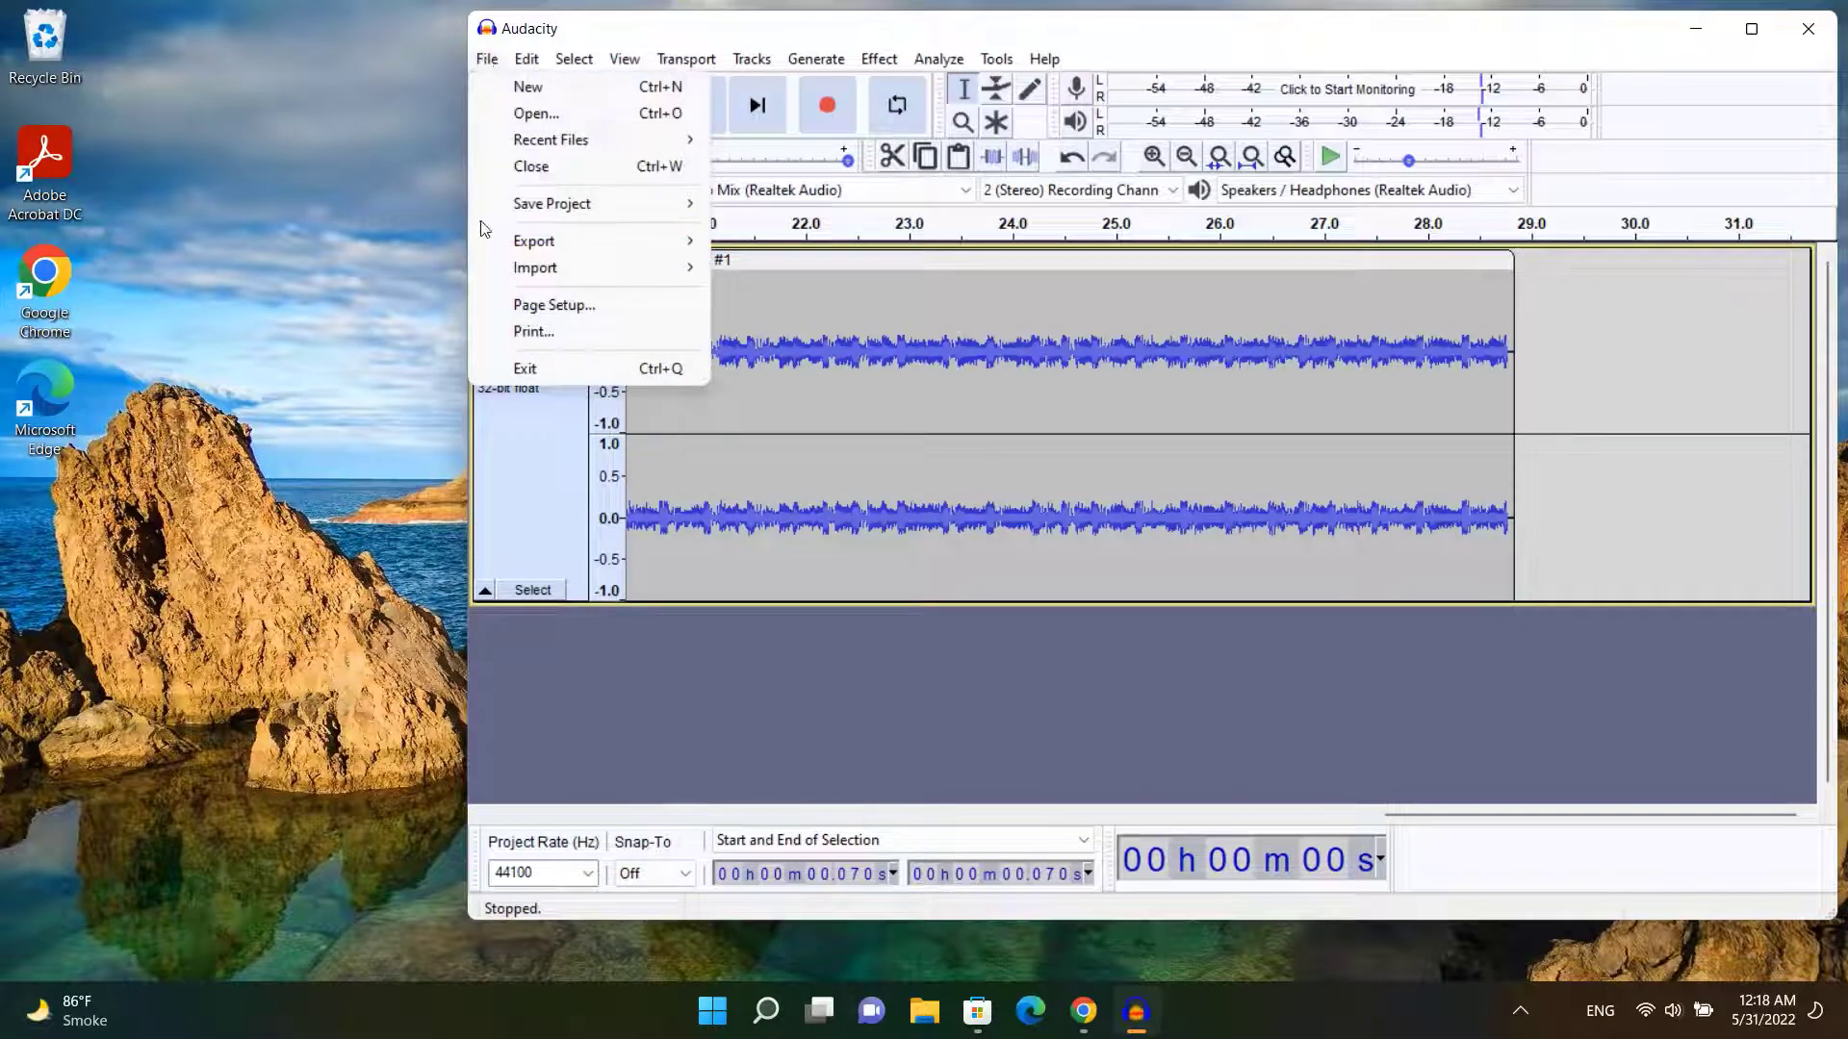
mouse_move(491, 258)
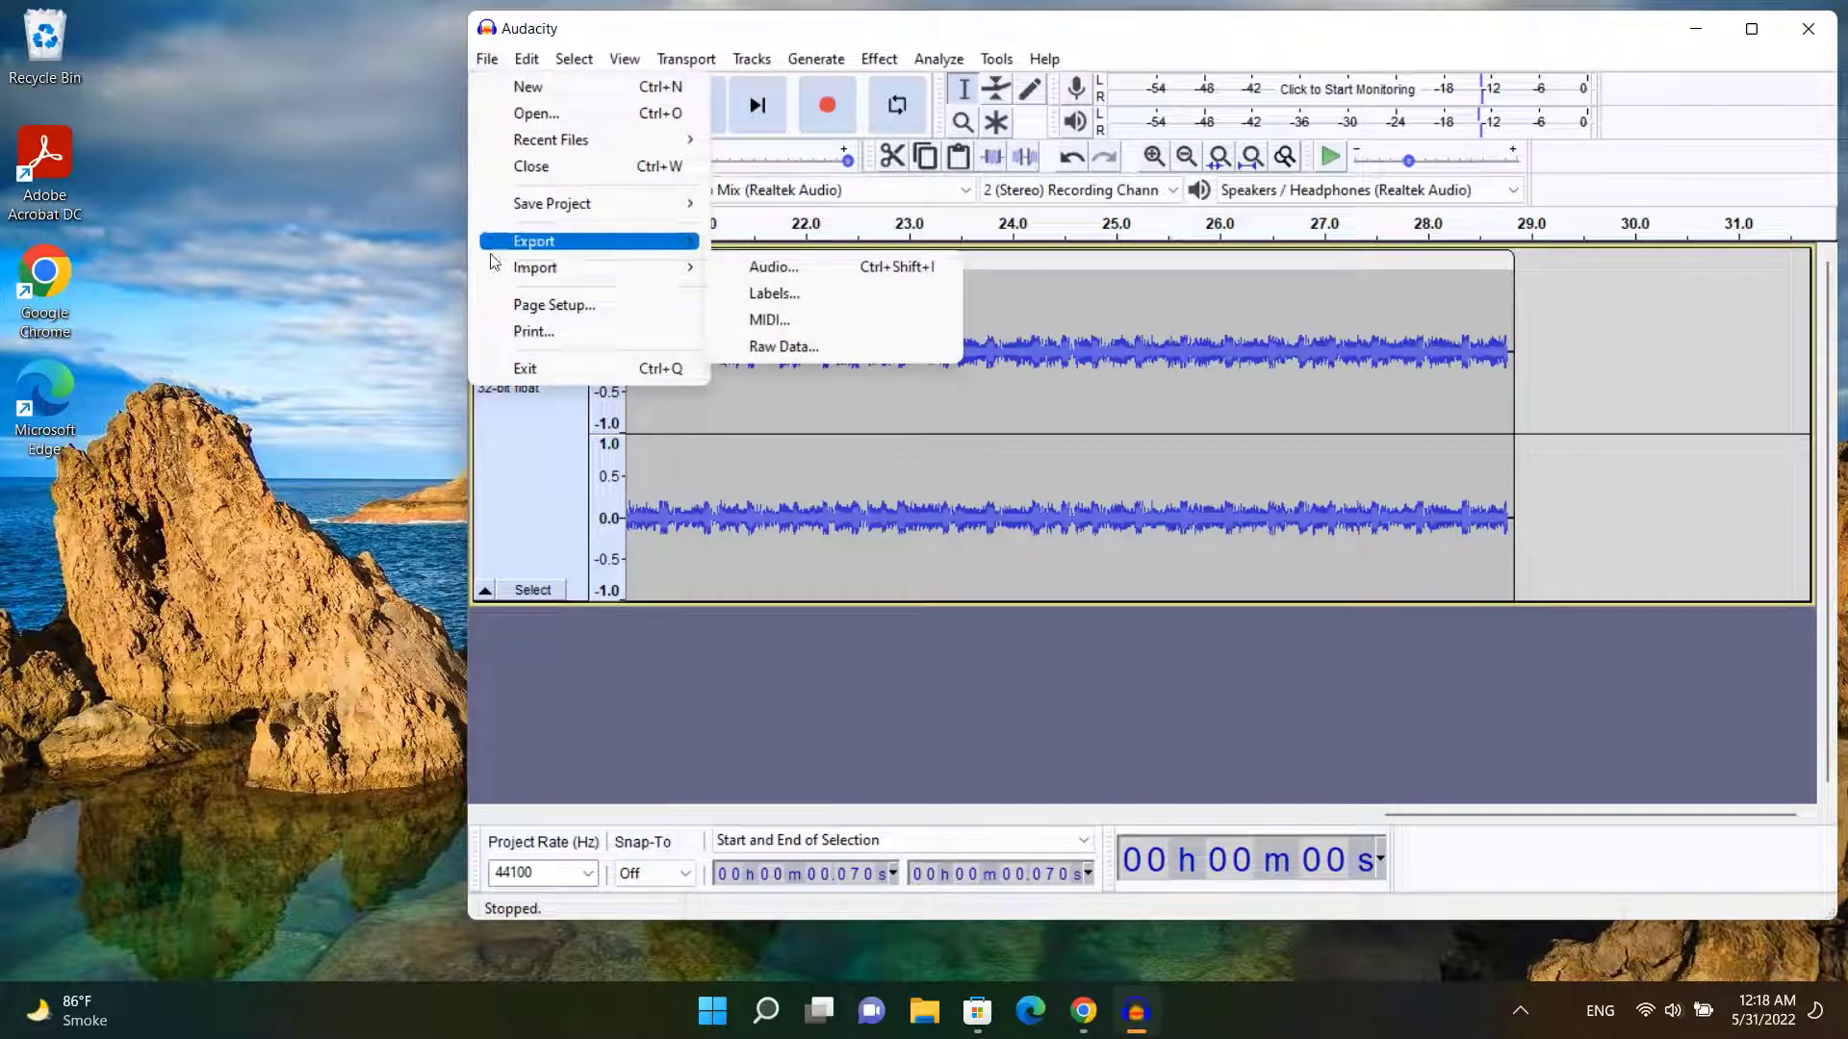
mouse_move(544, 207)
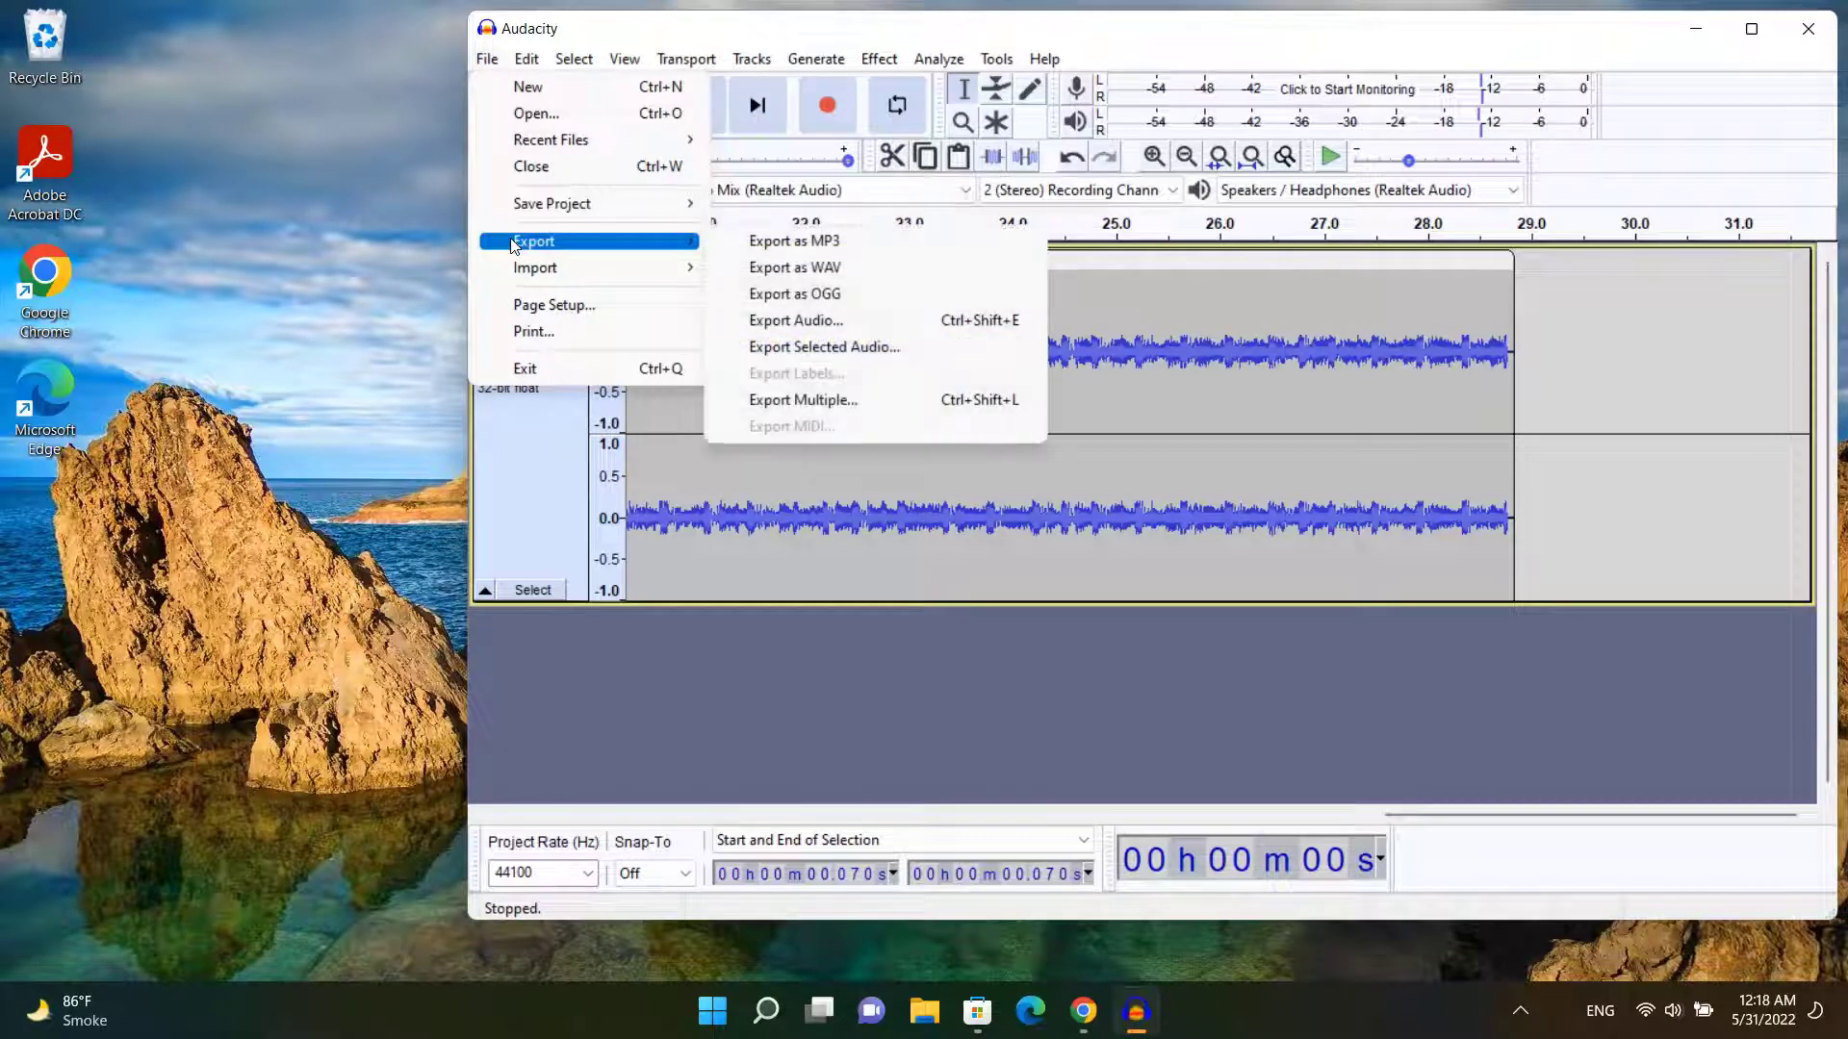
click(803, 274)
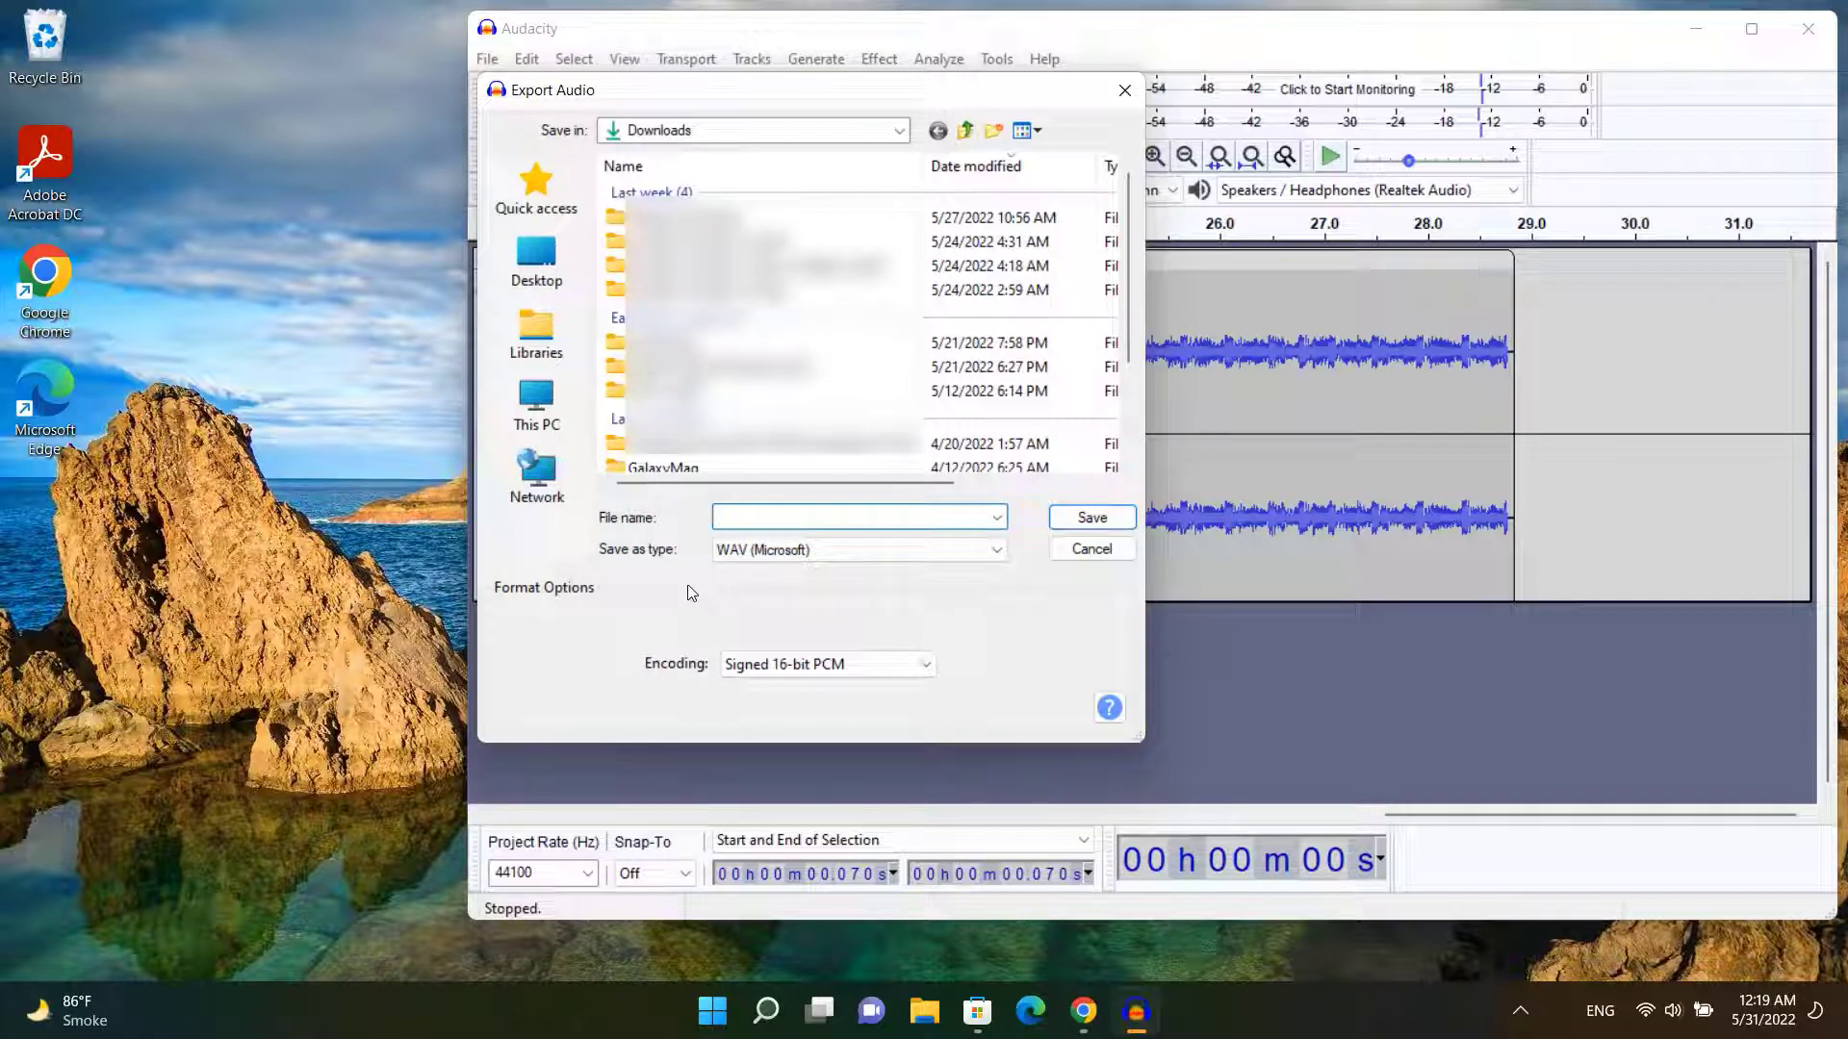
text(Demo)
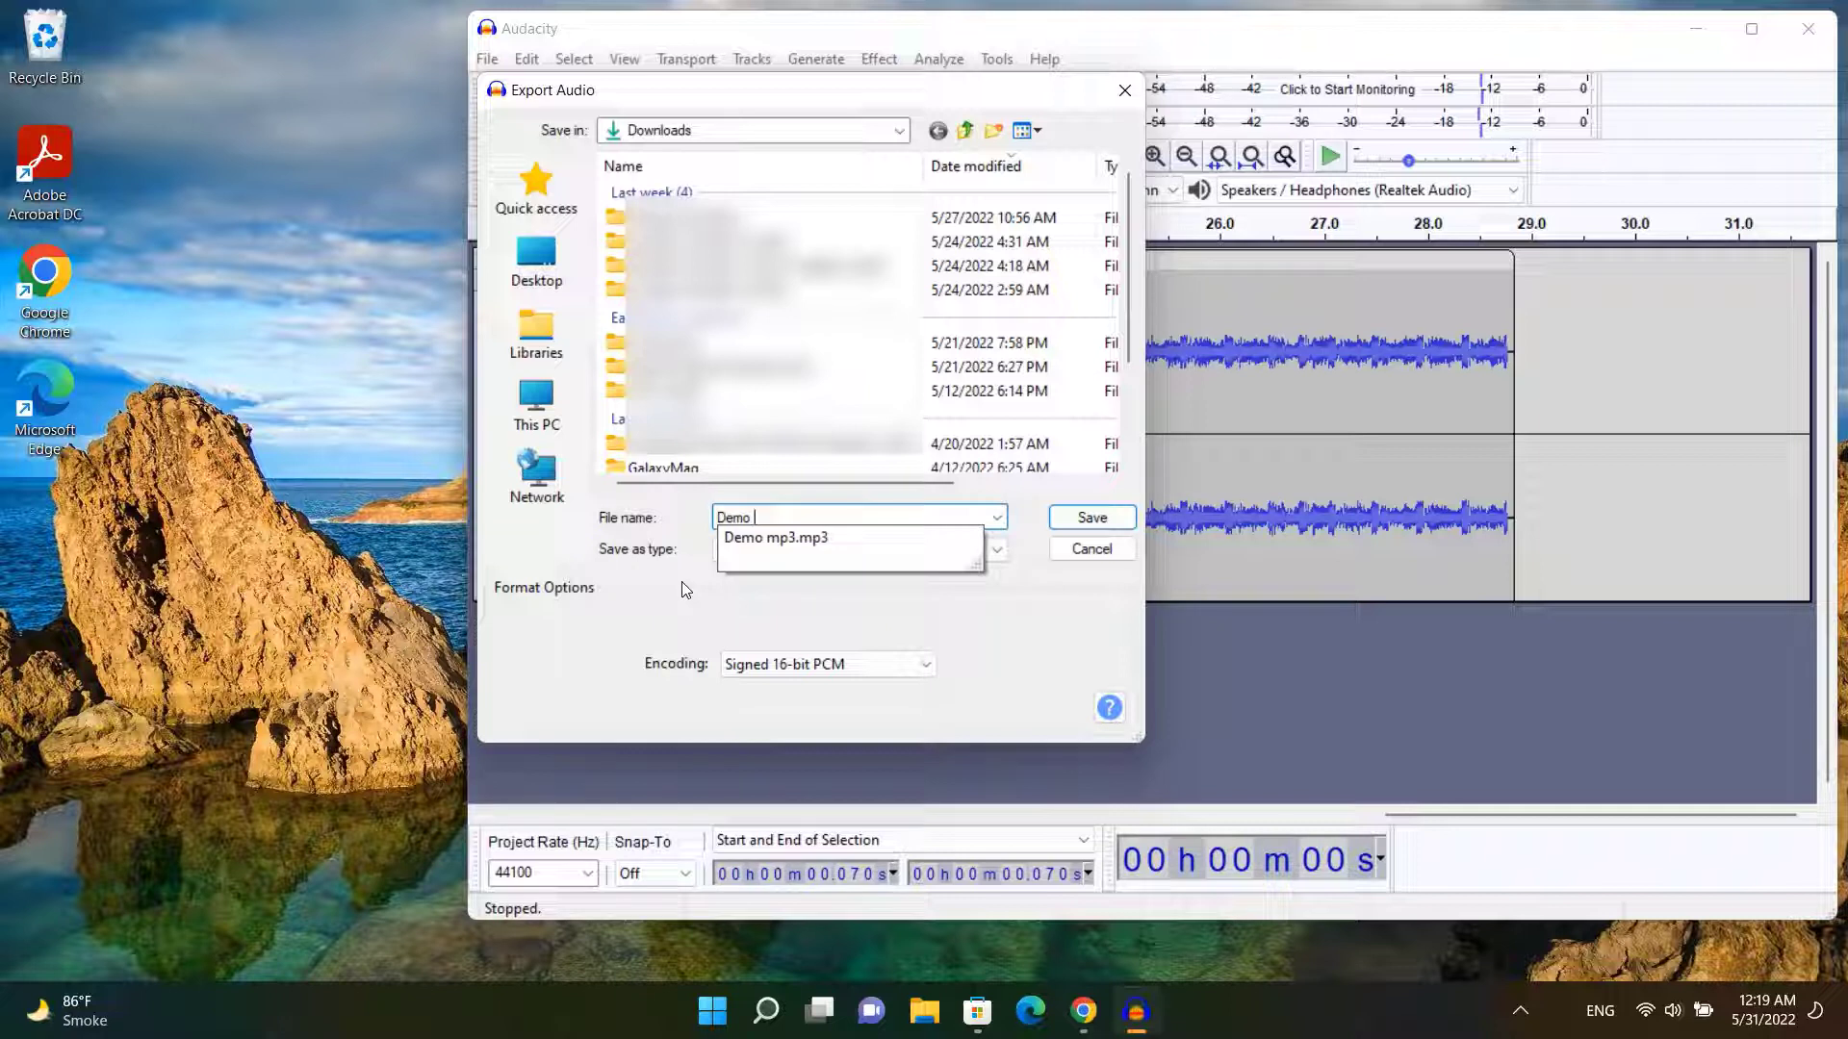
text(mp3 2)
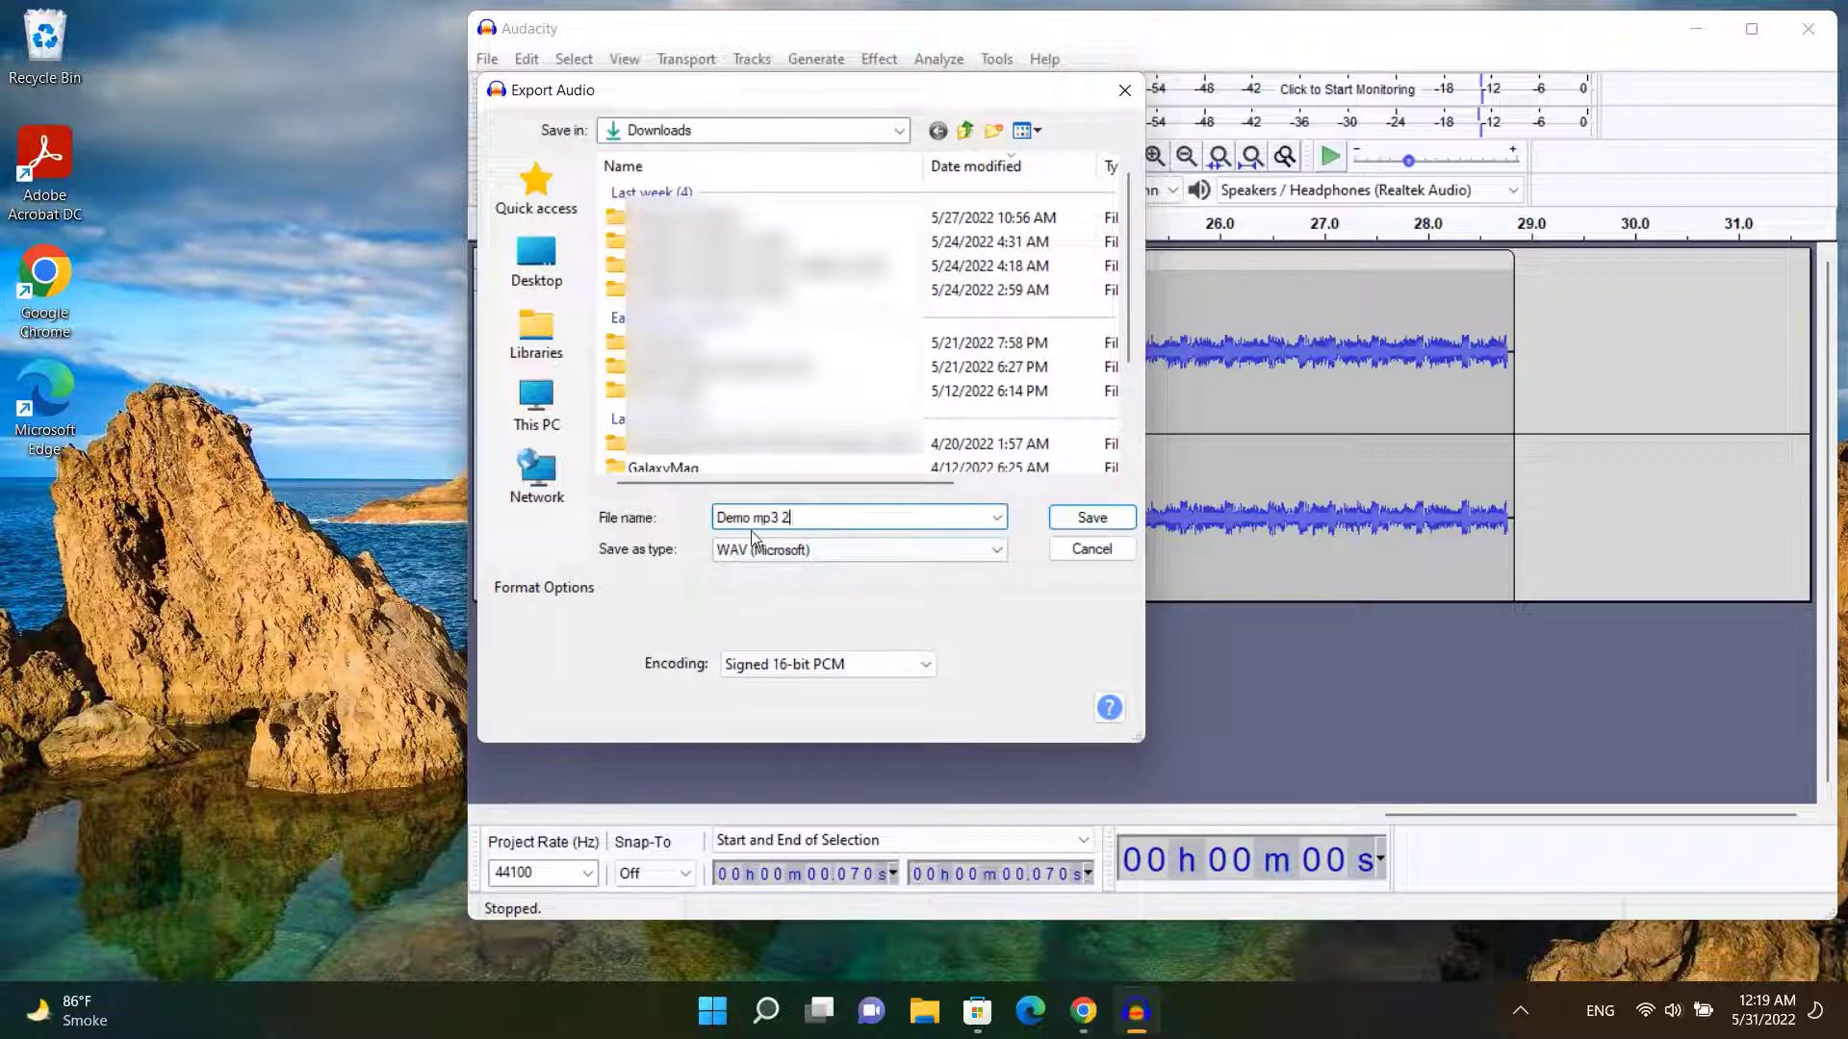
click(1081, 519)
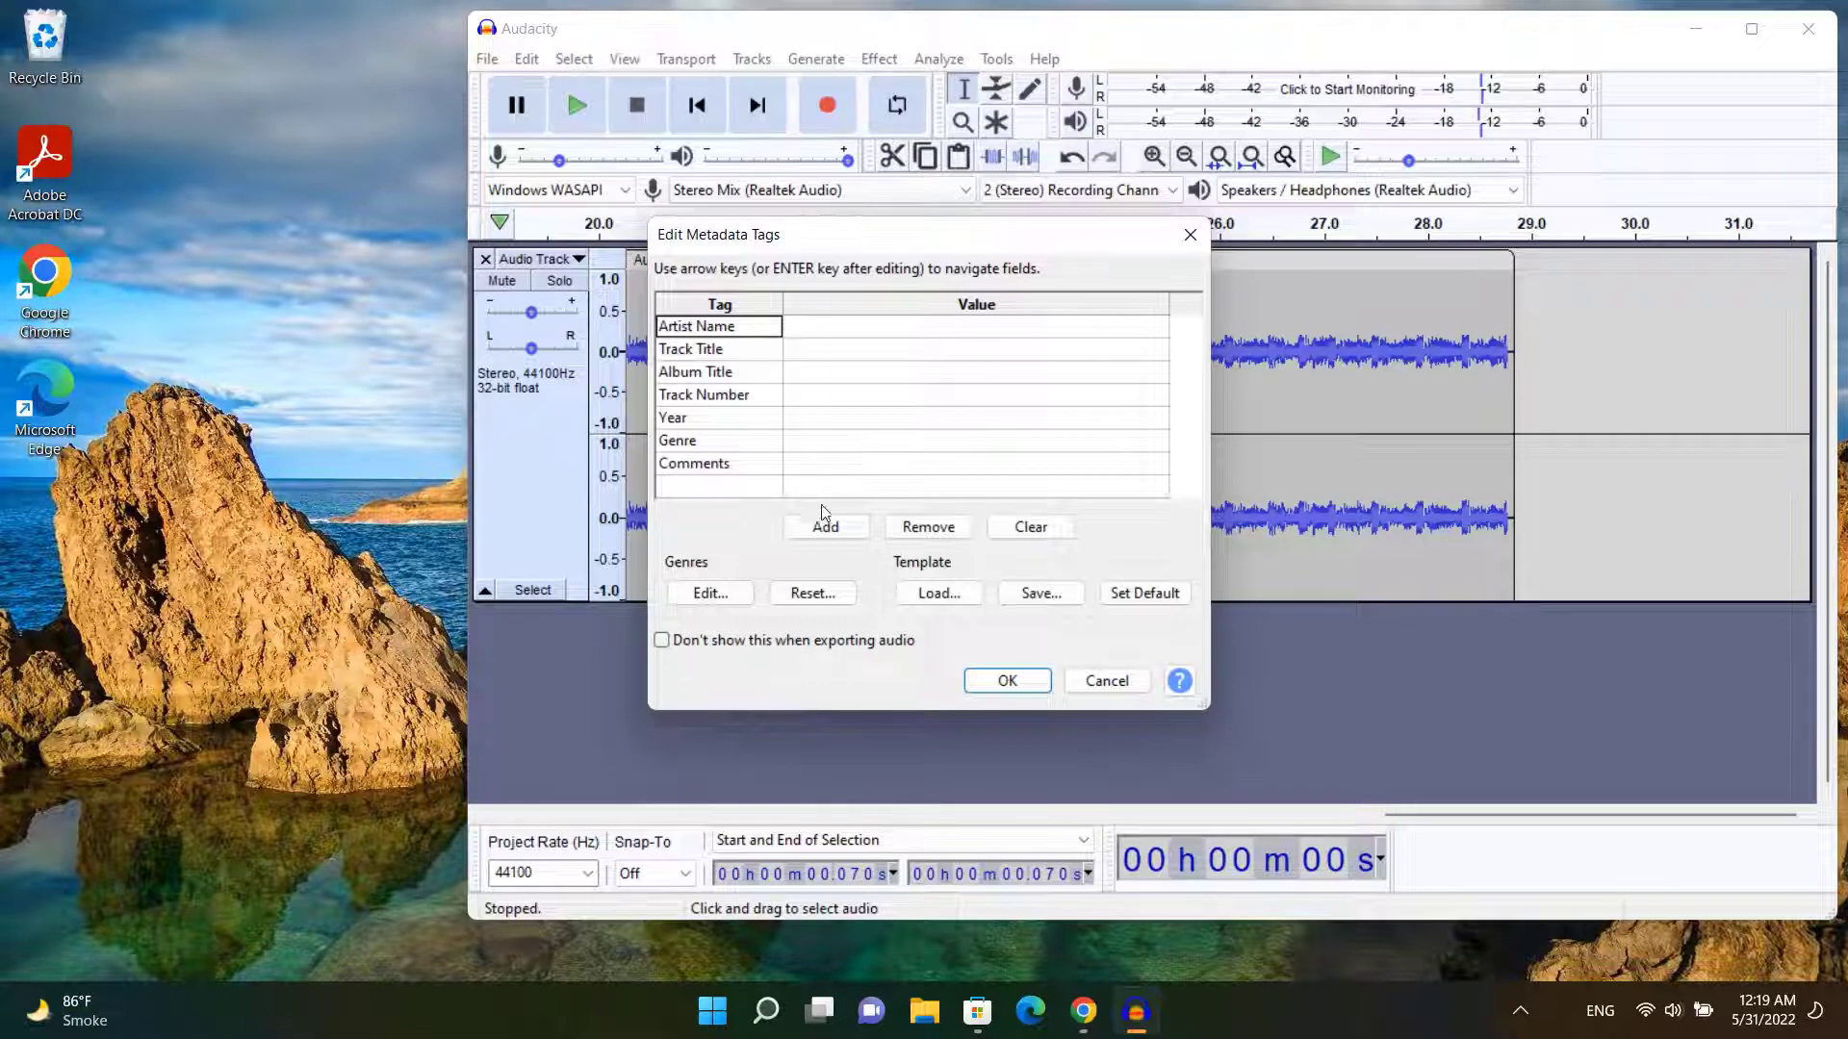
click(1003, 681)
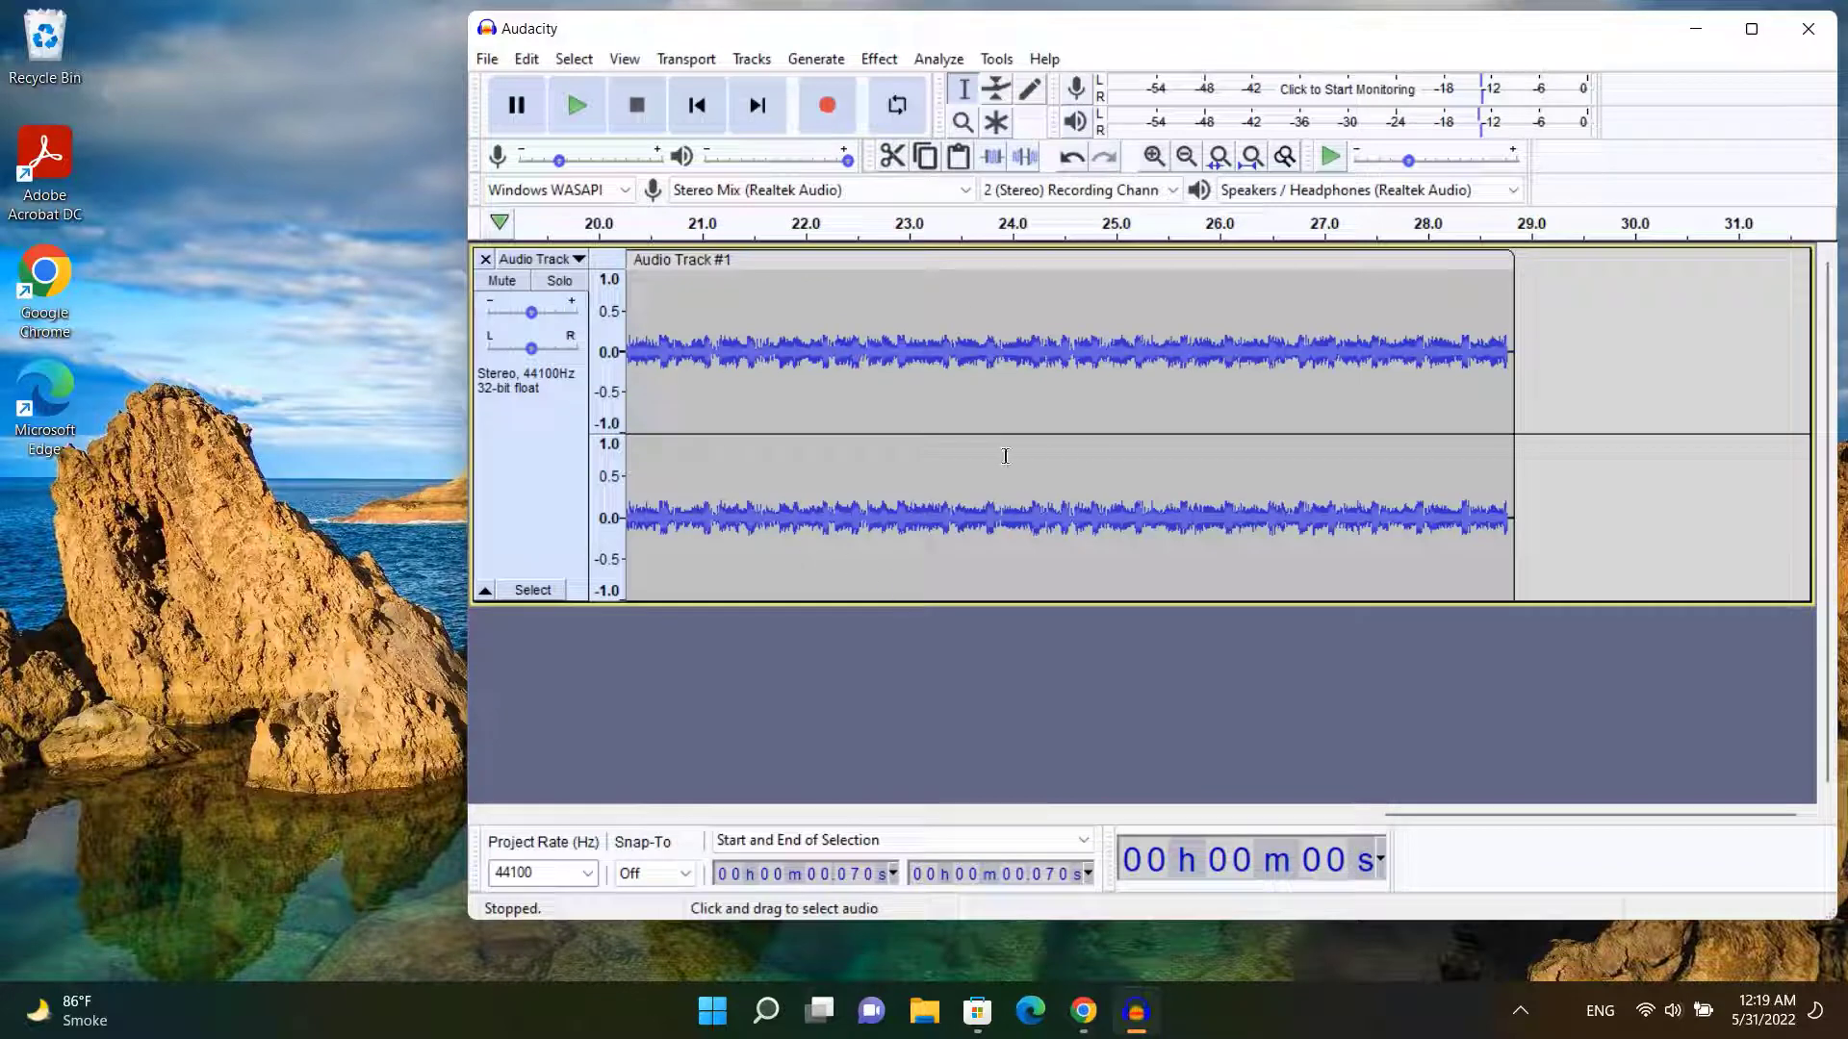
click(1804, 27)
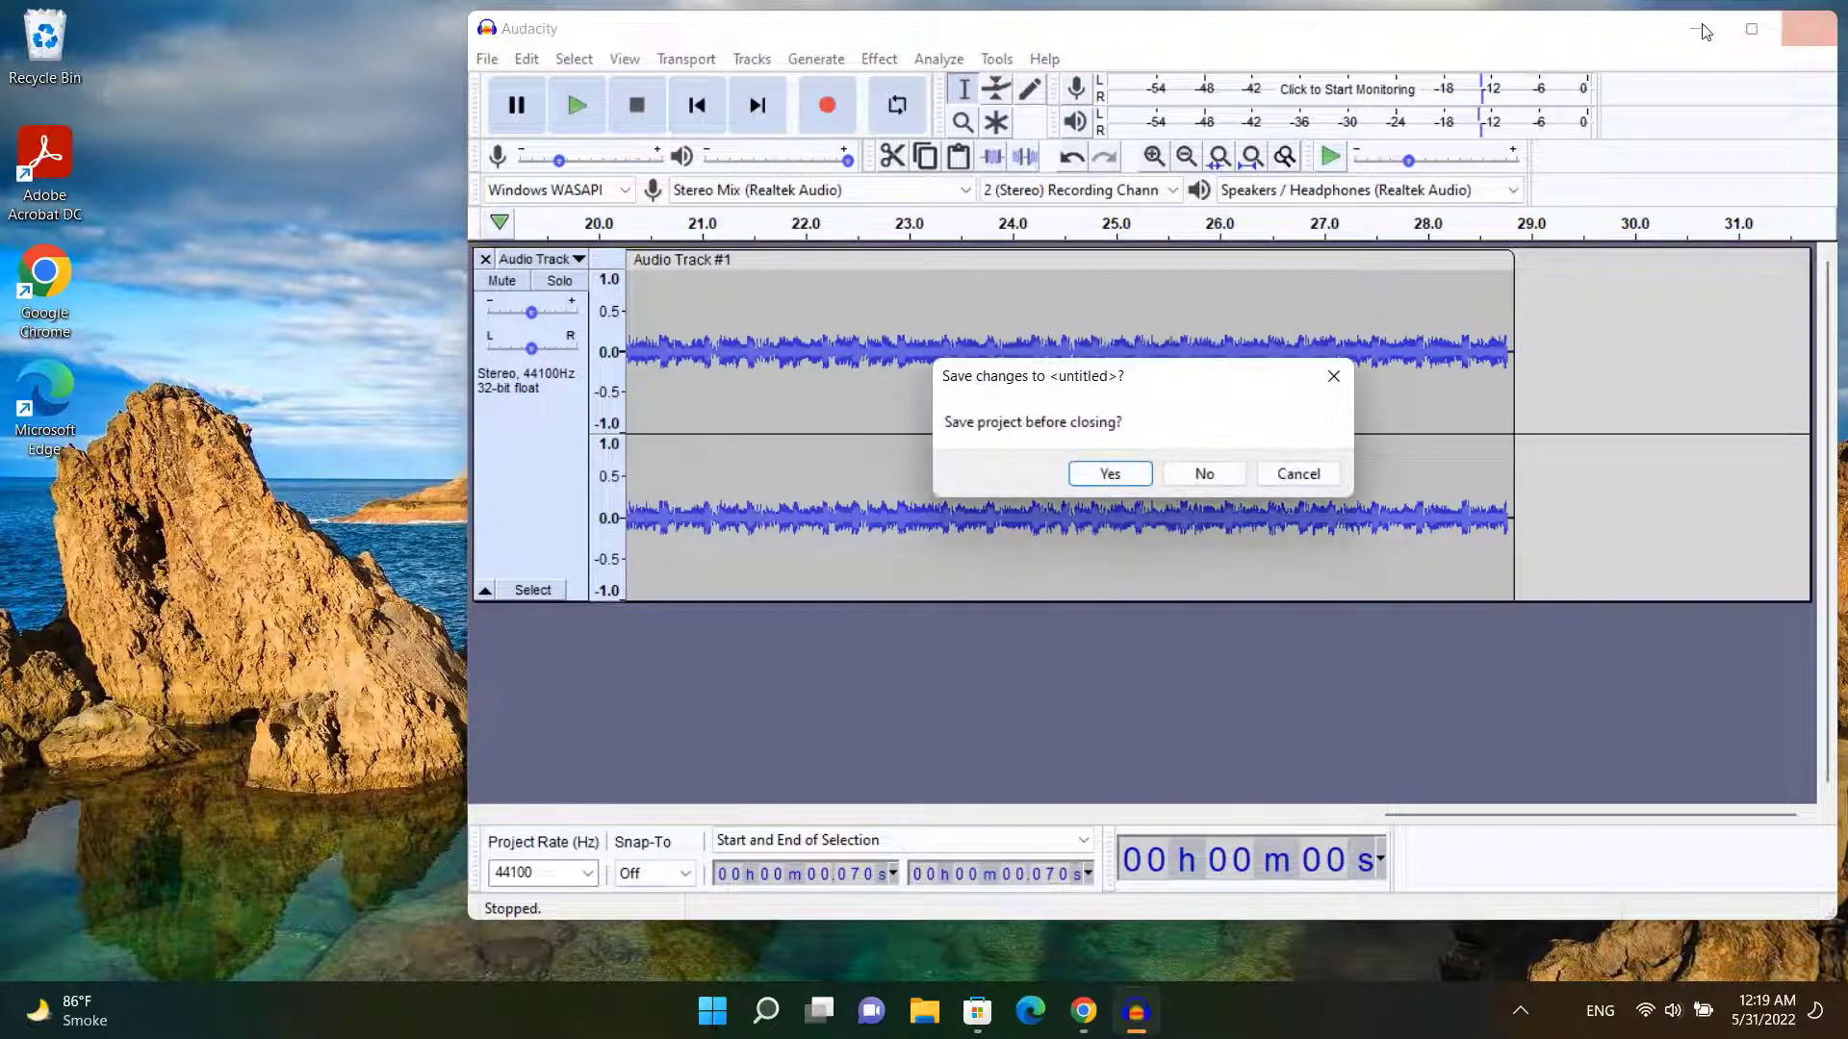
click(1204, 474)
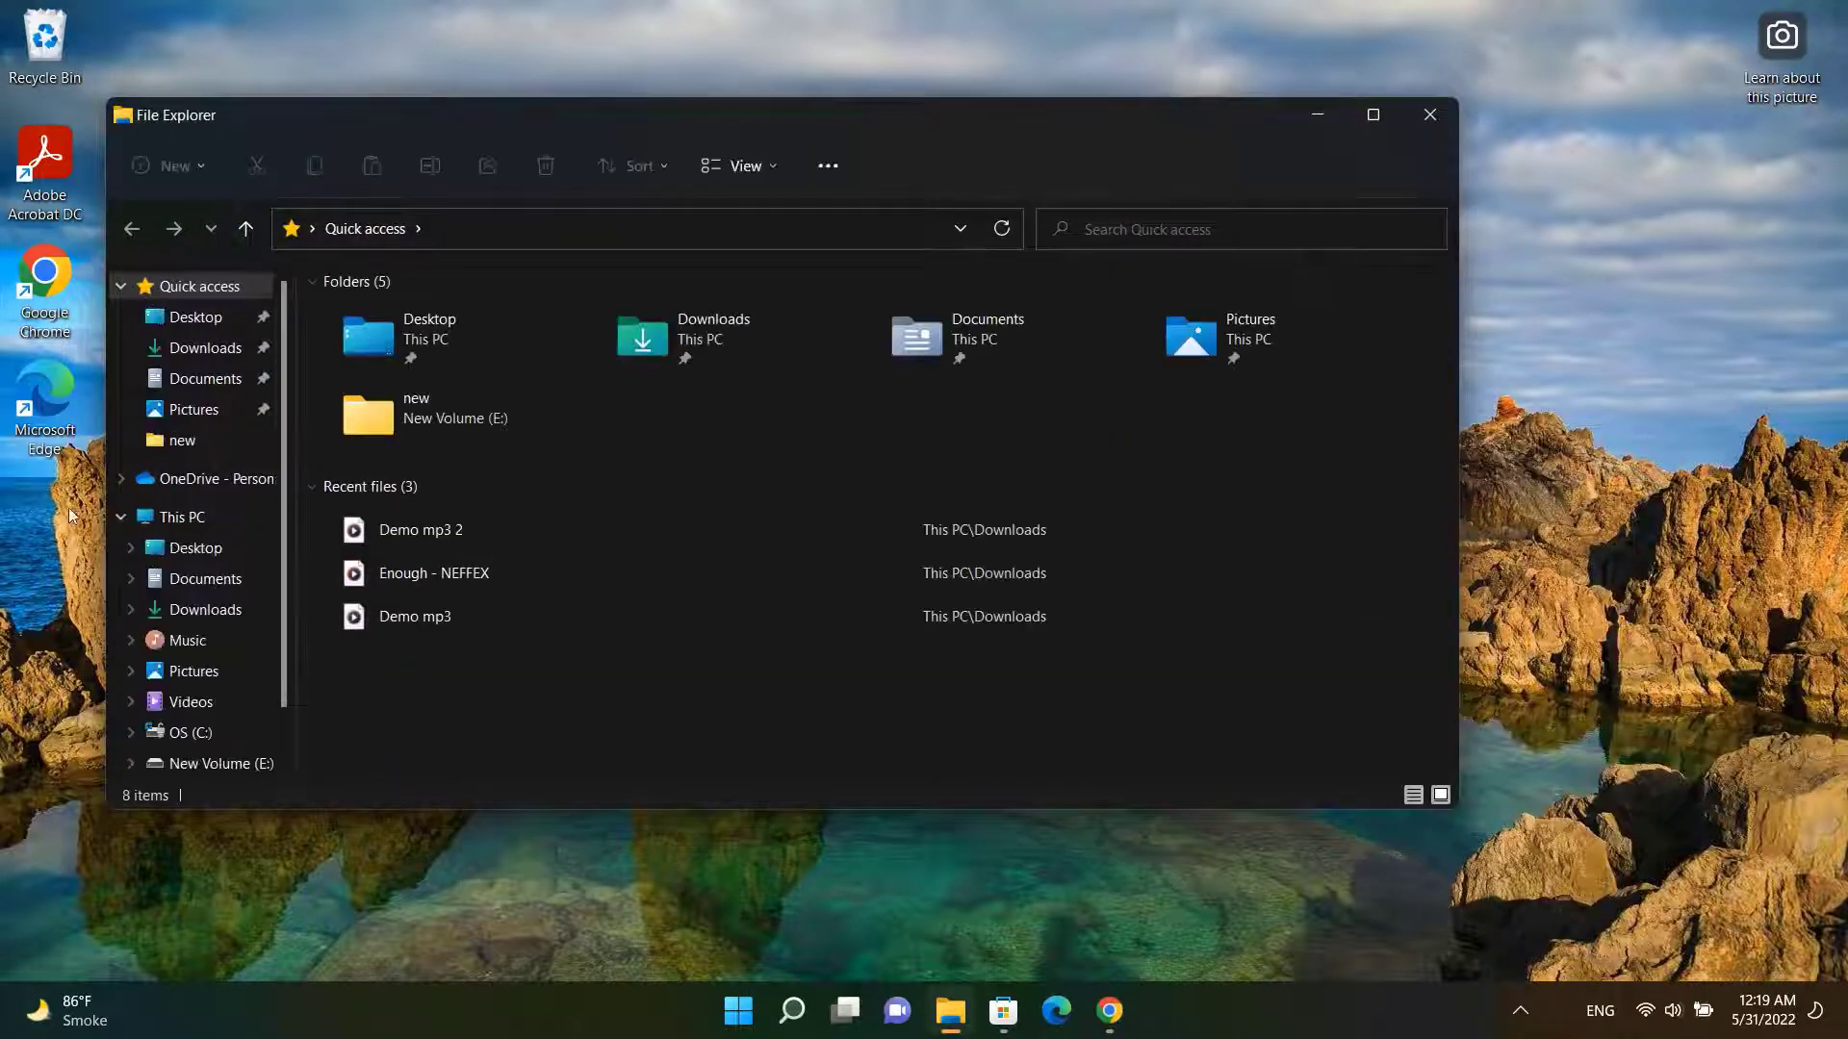
- Open the Downloads folder in File Explorer and play the exported "Demo mp3 2" file to check it
double_click(760, 316)
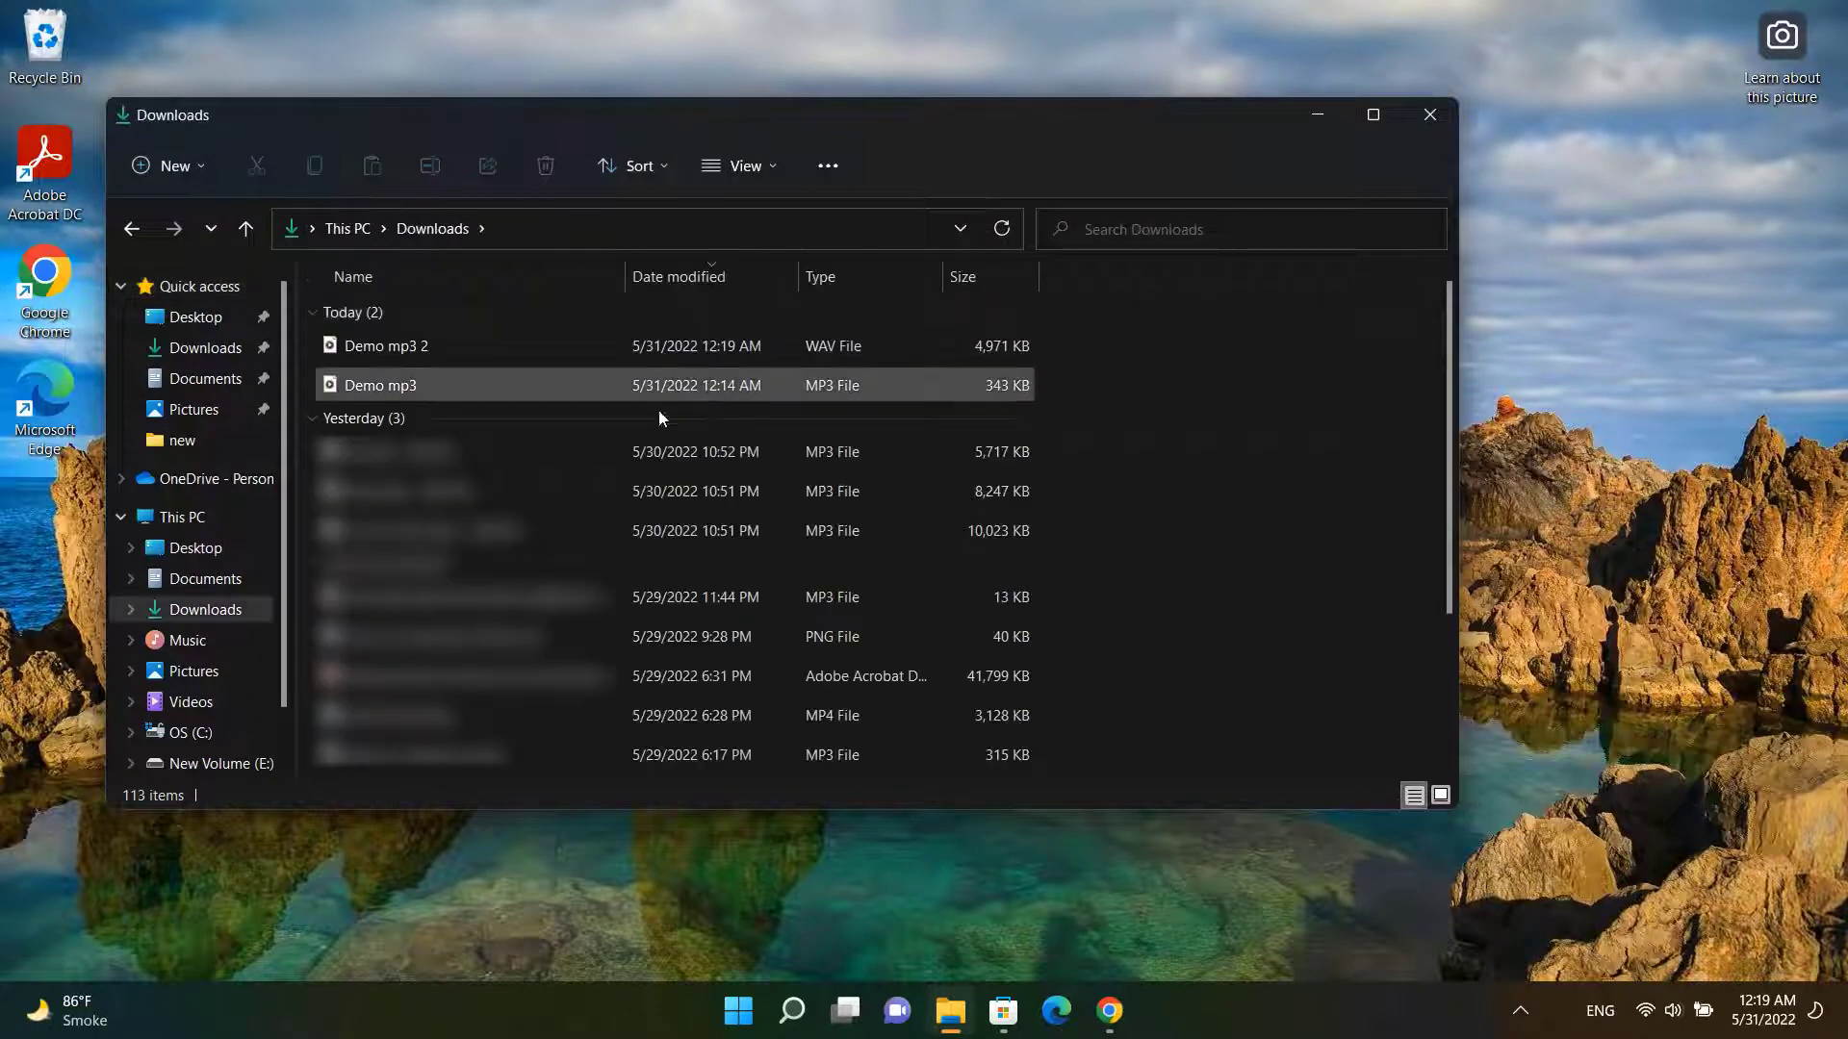
mouse_move(414, 351)
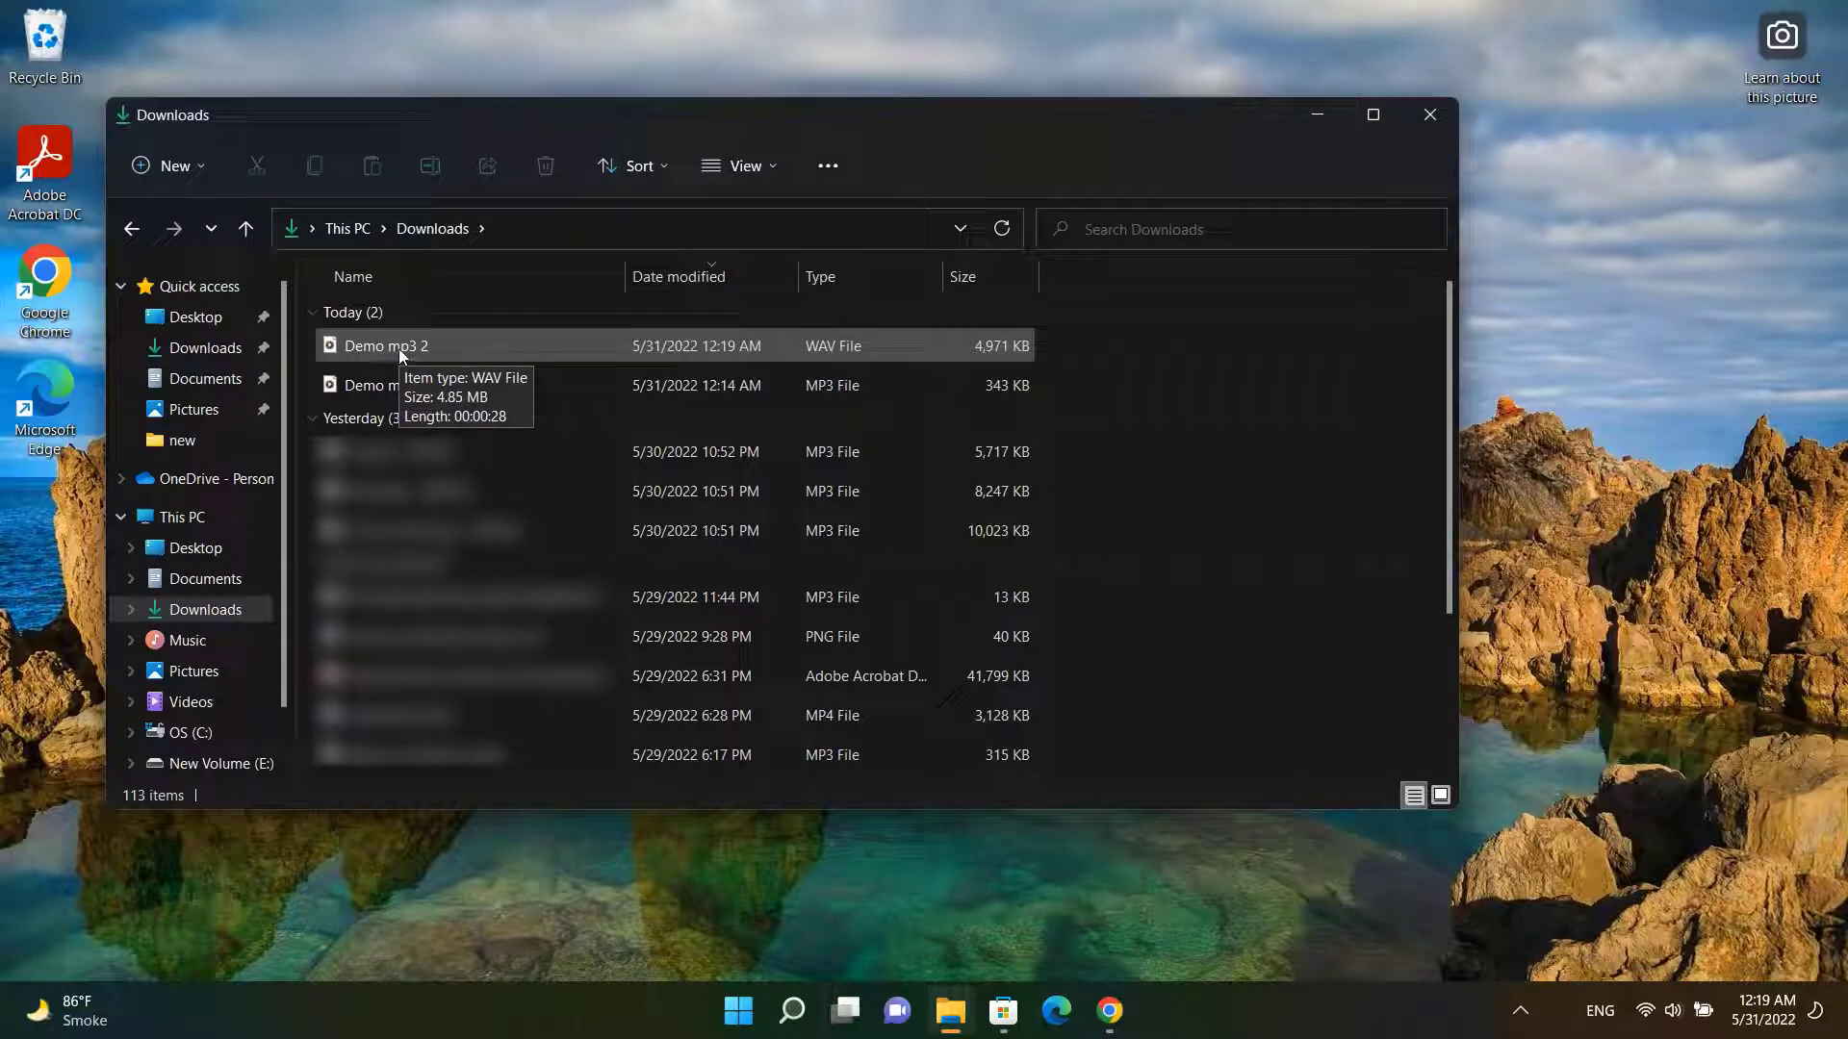
double_click(398, 348)
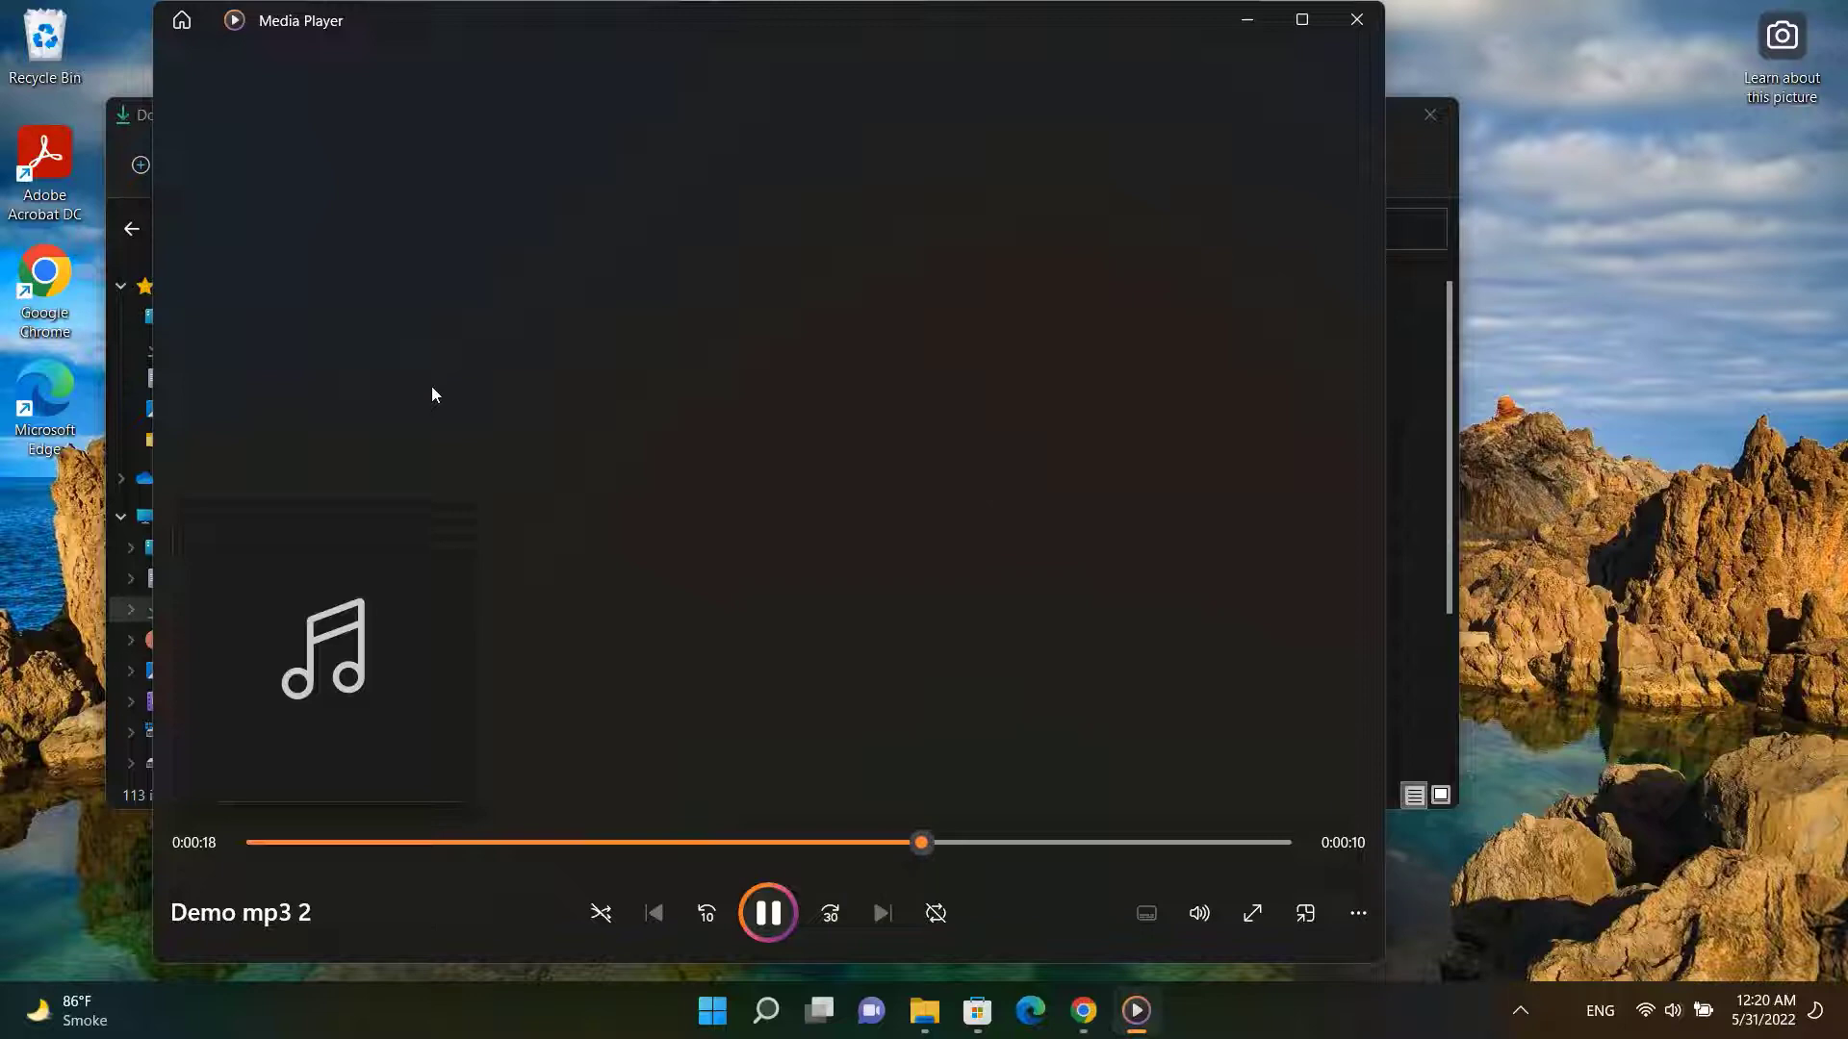
- Pause the playback of "Demo mp3 2" and close both Media Player and File Explorer
click(762, 886)
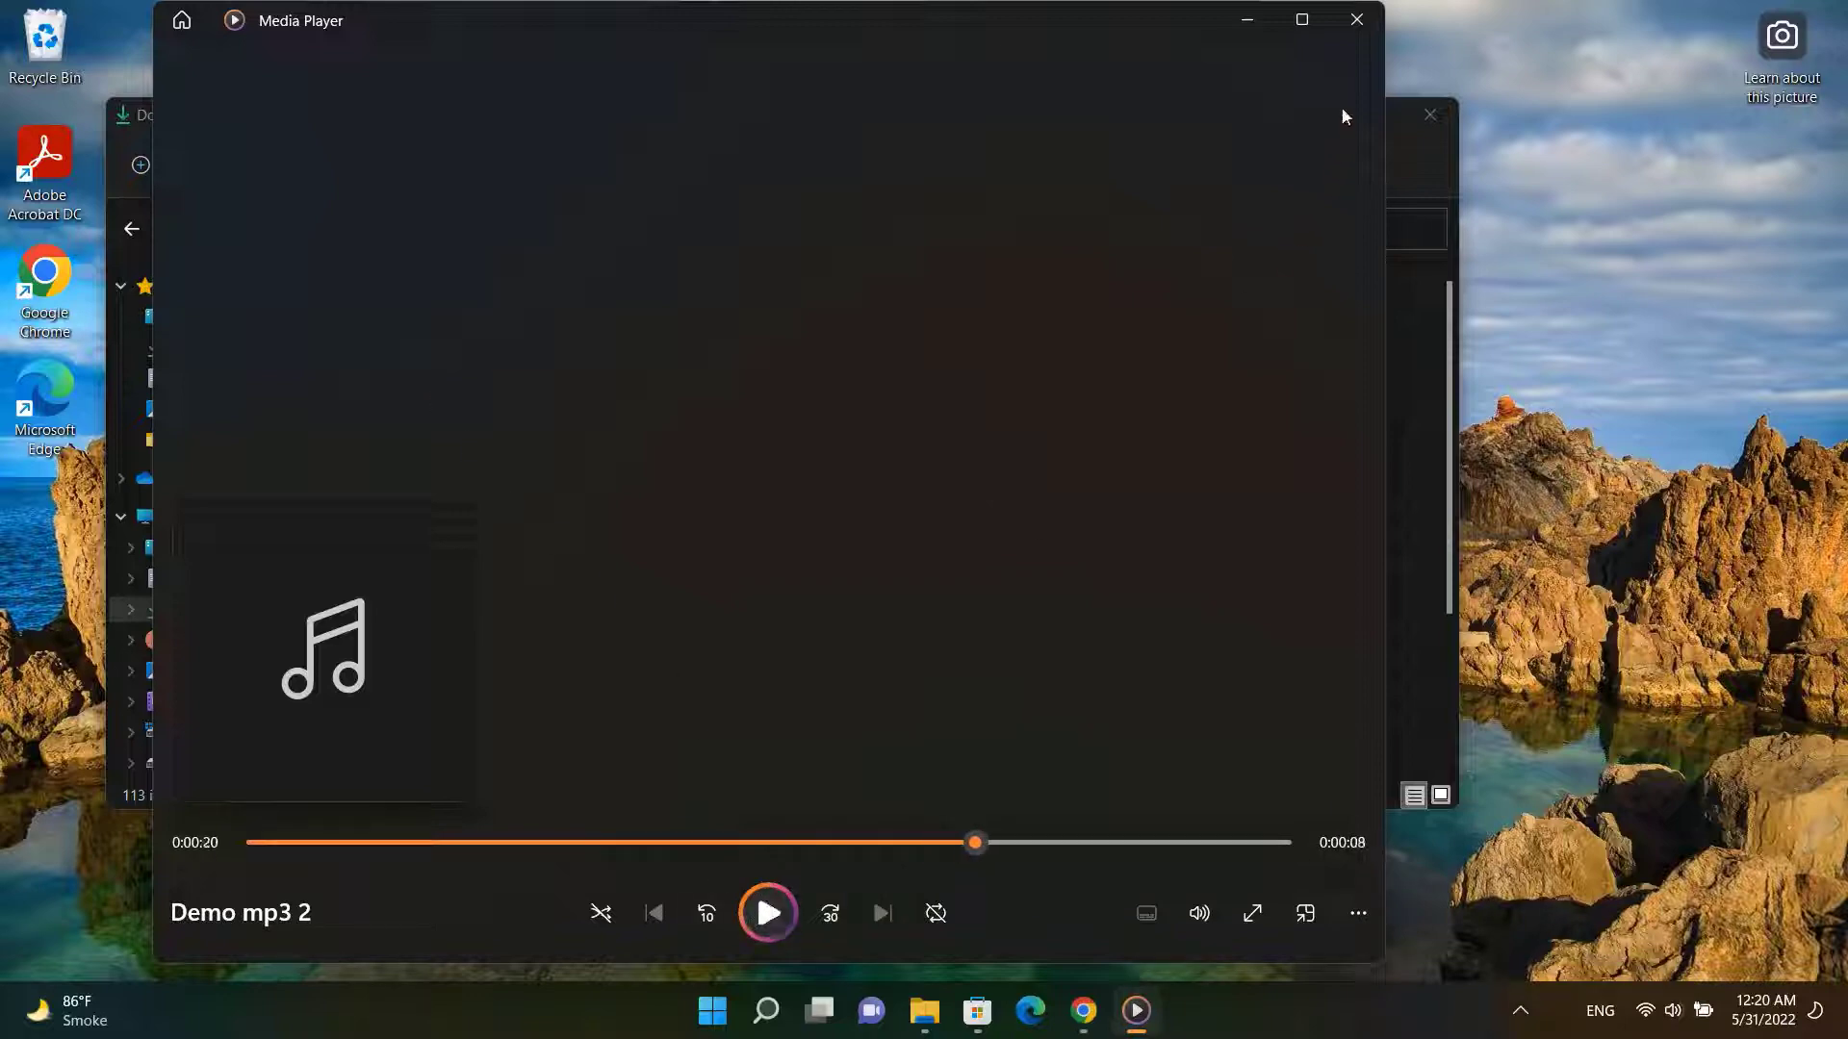
click(1359, 20)
click(1430, 112)
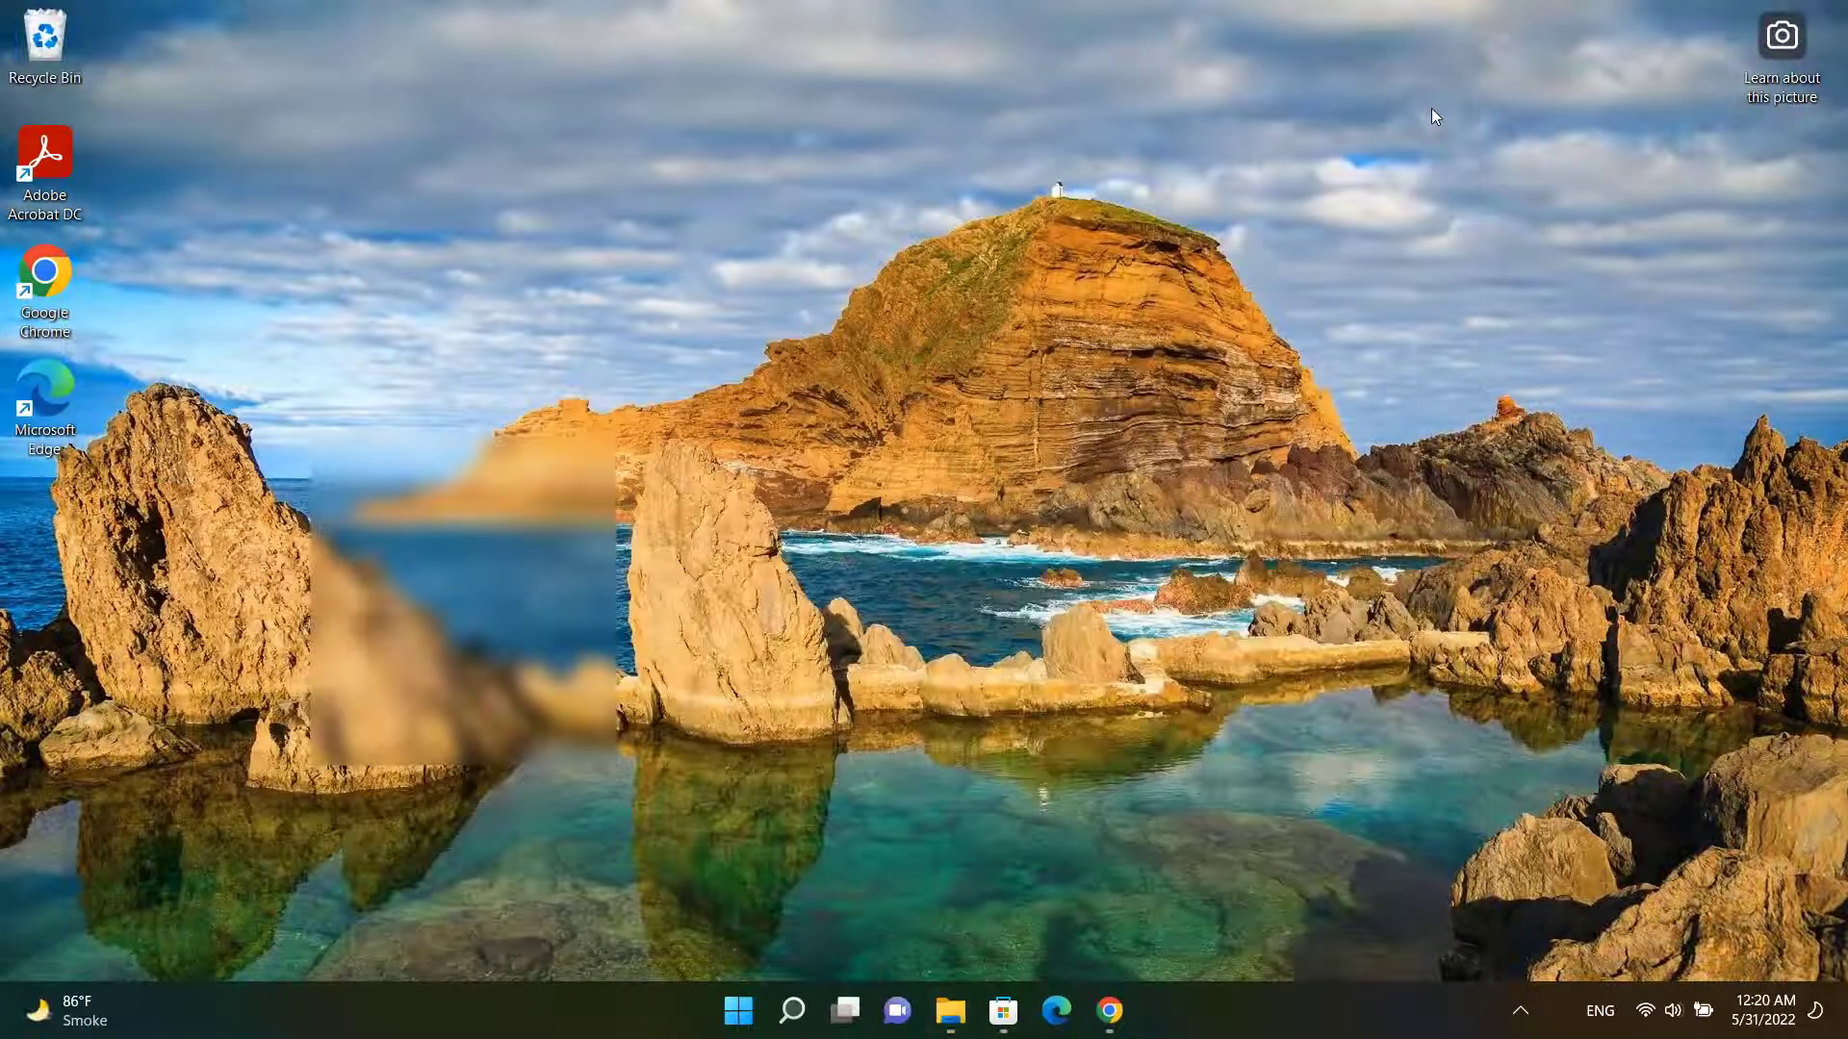